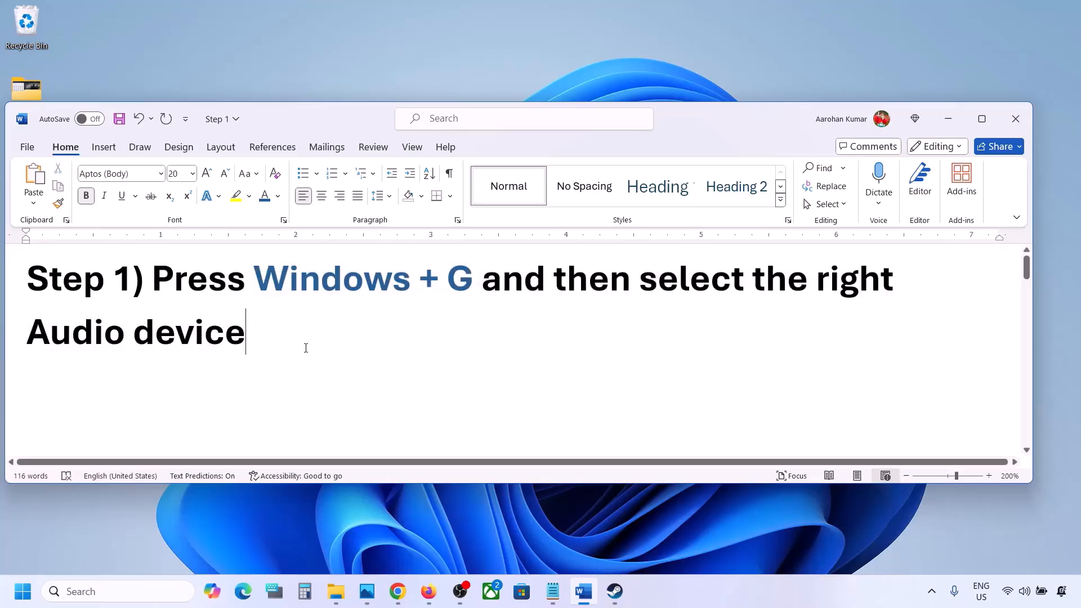
Open the Game Bar's audio widget and set the Windows default output to Speakers (Realtek(R) Audio)
key(super+g)
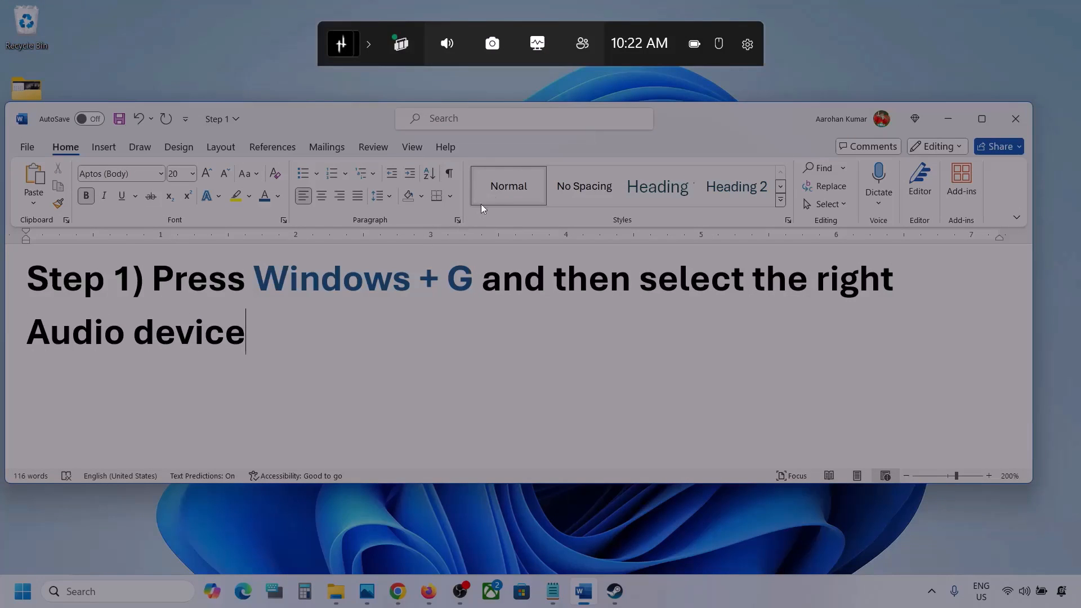
click(449, 48)
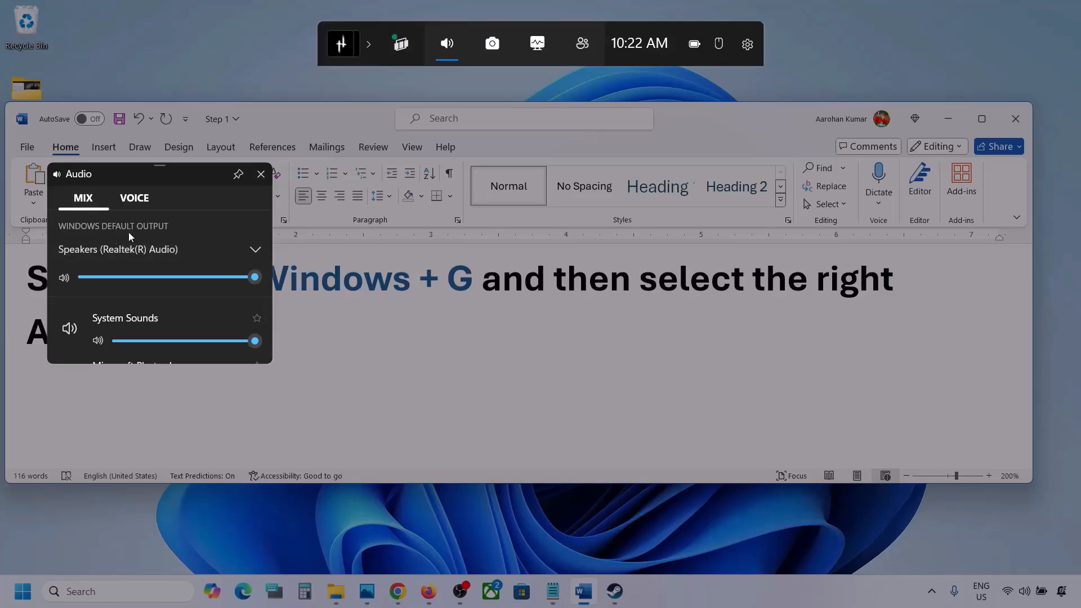
click(257, 251)
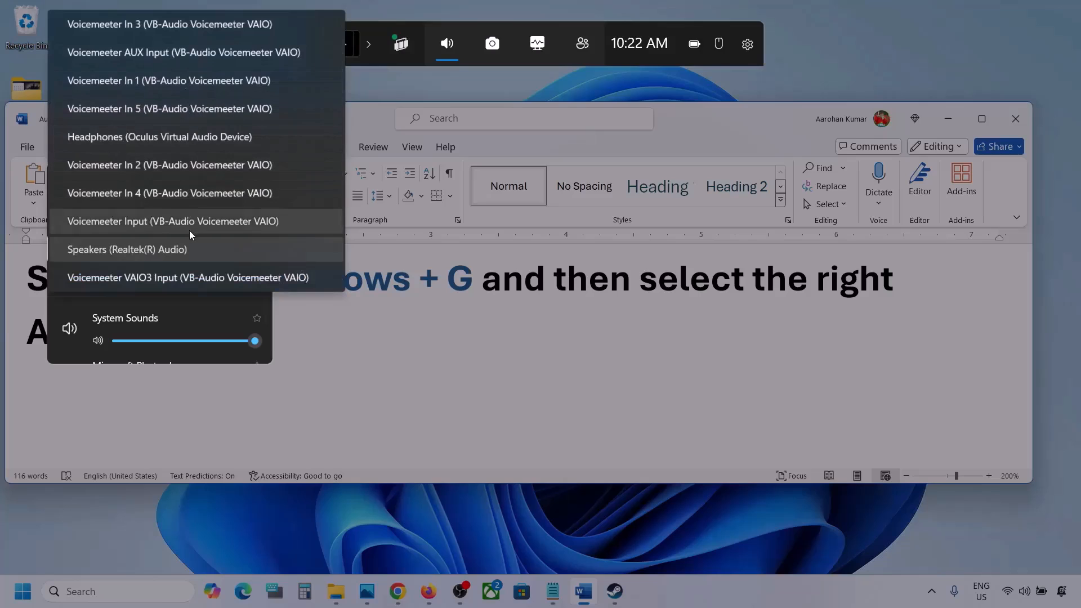
click(168, 251)
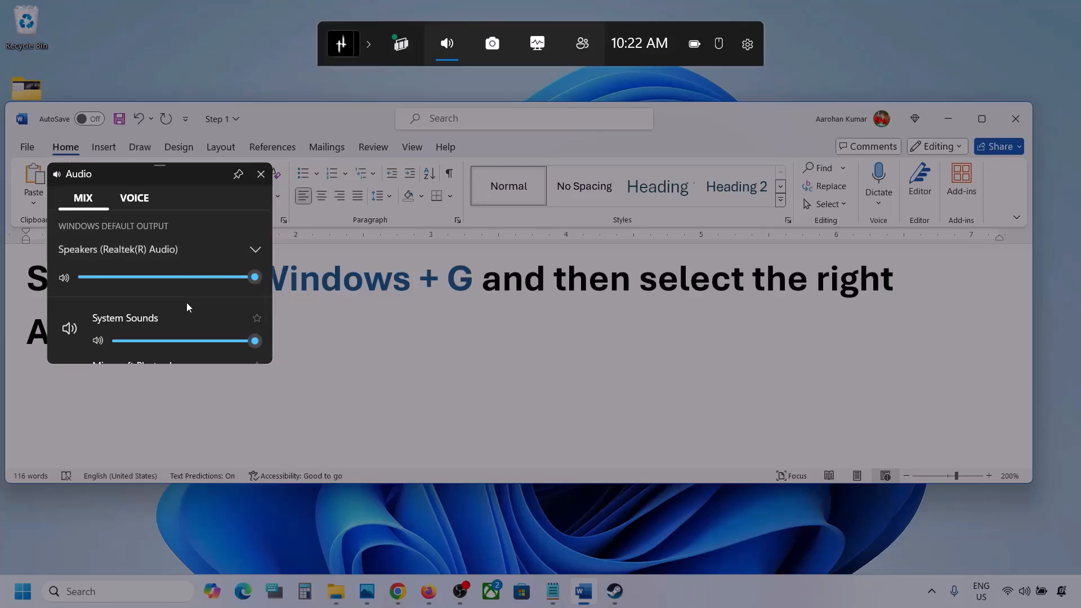
Enlarge the audio widget to show more apps and set the Microsoft Photos Legacy and Firefox volumes to maximum
scroll(187, 317, down, 1)
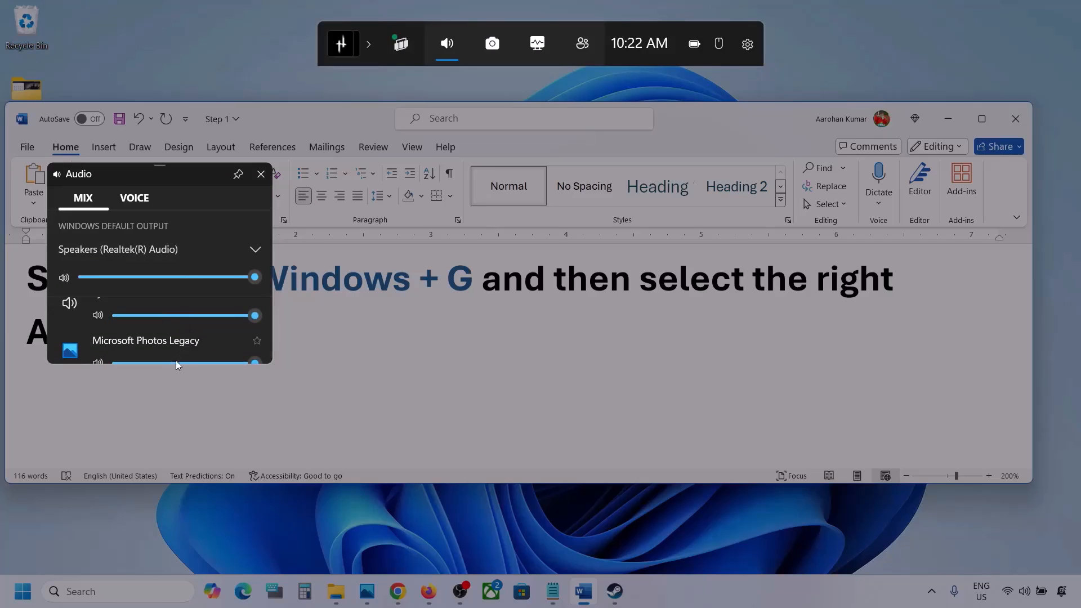
drag(175, 367, 172, 496)
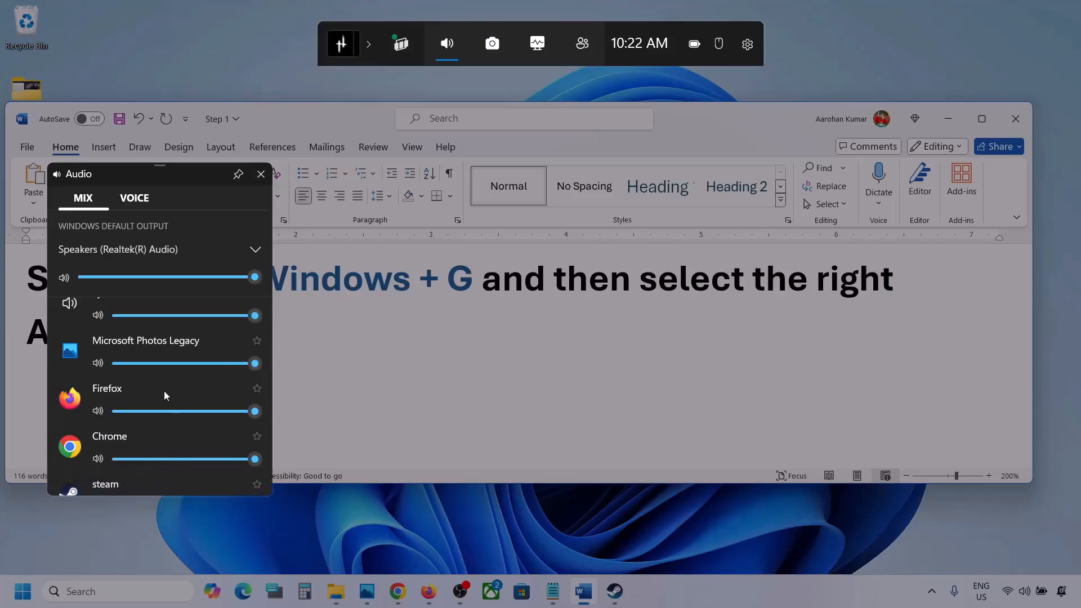
scroll(163, 390, up, 1)
scroll(164, 394, down, 1)
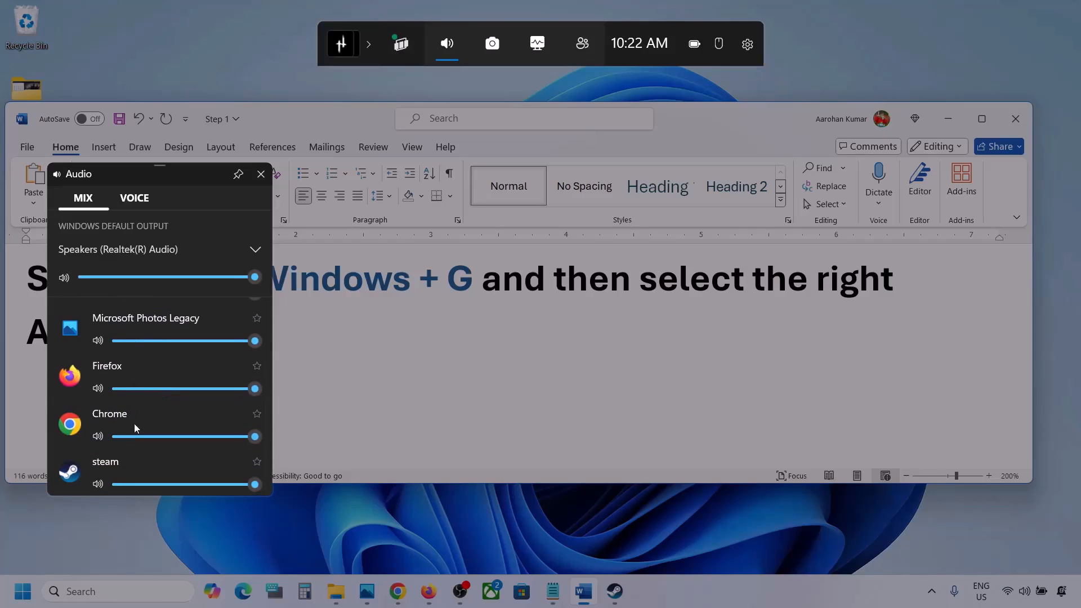
scroll(133, 401, up, 1)
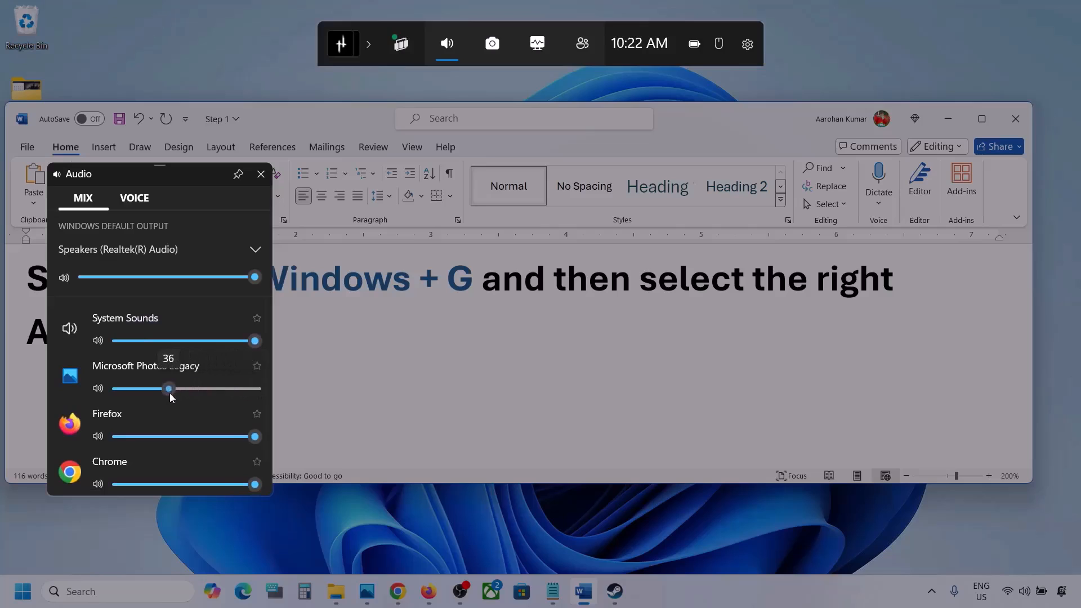
drag(170, 393, 269, 388)
scroll(199, 406, down, 1)
mouse_move(255, 389)
mouse_down()
mouse_move(225, 393)
mouse_move(275, 395)
mouse_up()
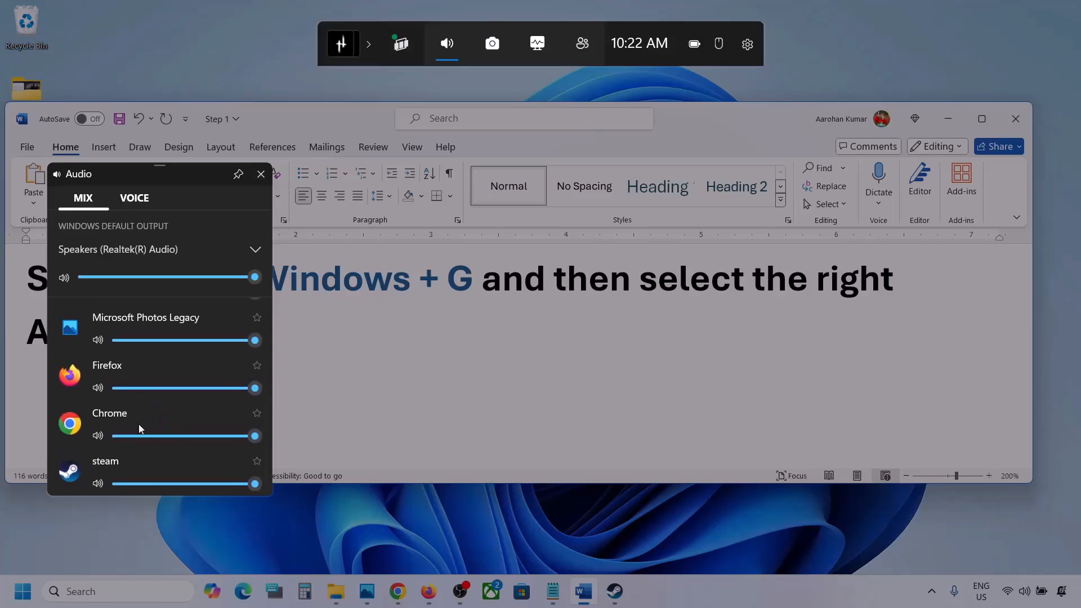
scroll(140, 441, up, 1)
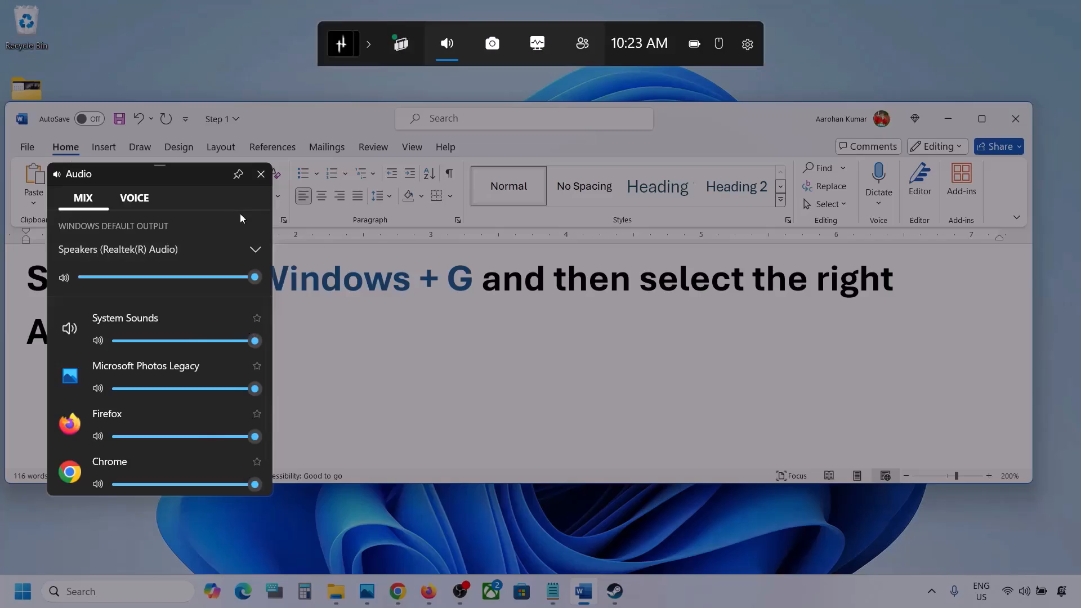
Set the Windows default voice input to Microphone Array (Intel® Smart Sound Technology for Digital Microphones)
click(133, 198)
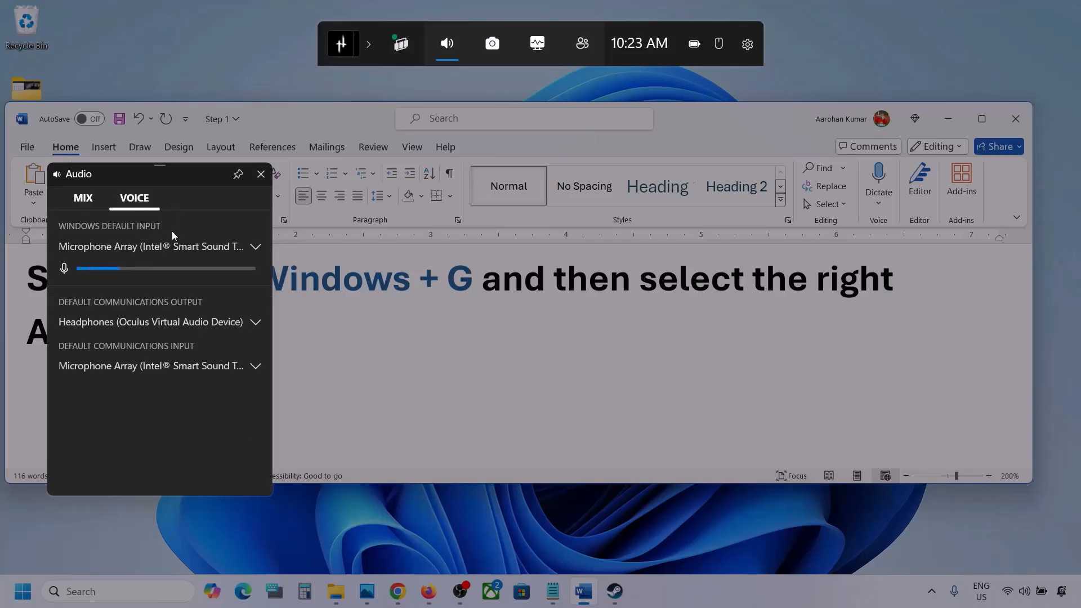
click(259, 248)
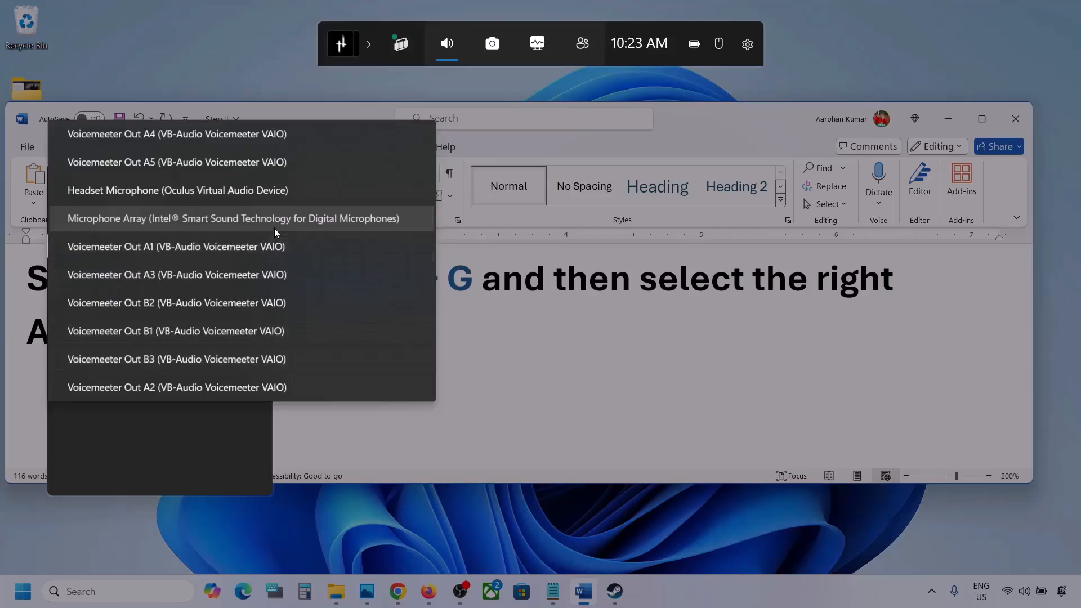
click(255, 221)
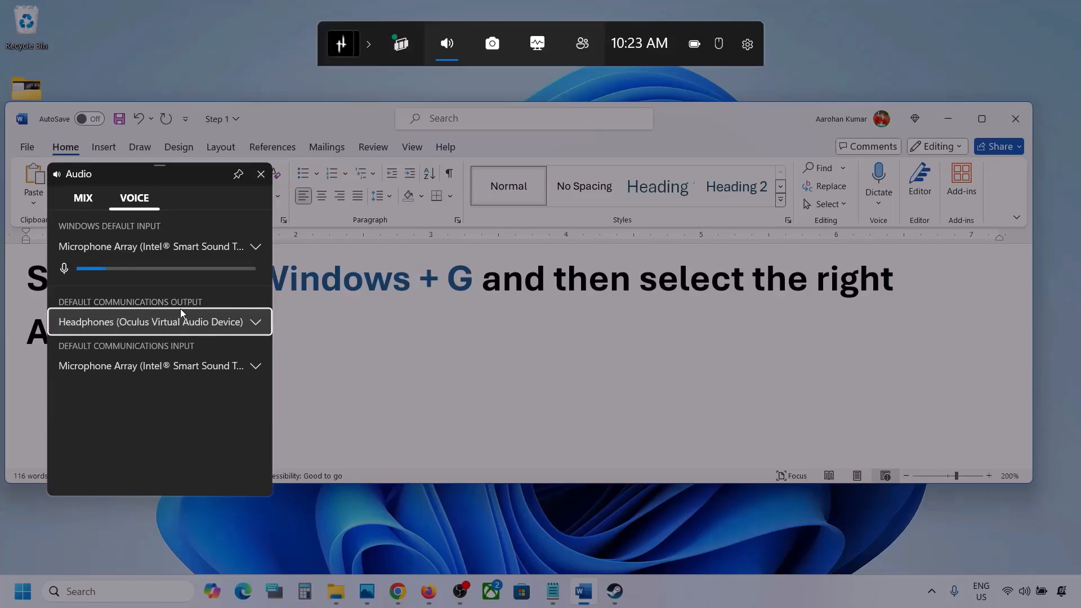
Set the default communications output to Speakers (Realtek(R) Audio) and its input to the Intel® Microphone Array, closing the Game Bar
click(256, 324)
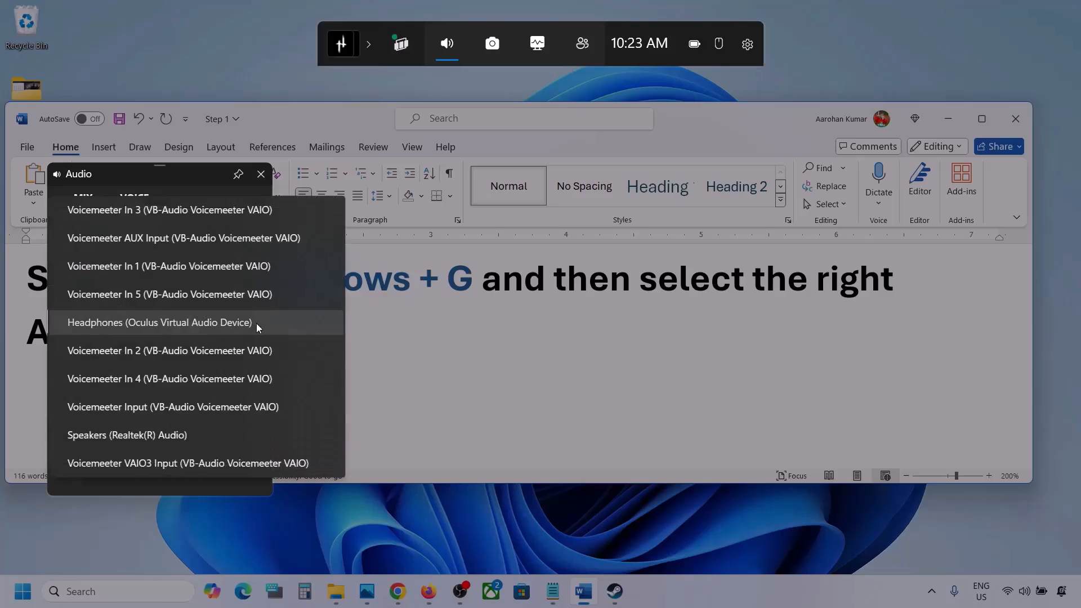
click(171, 435)
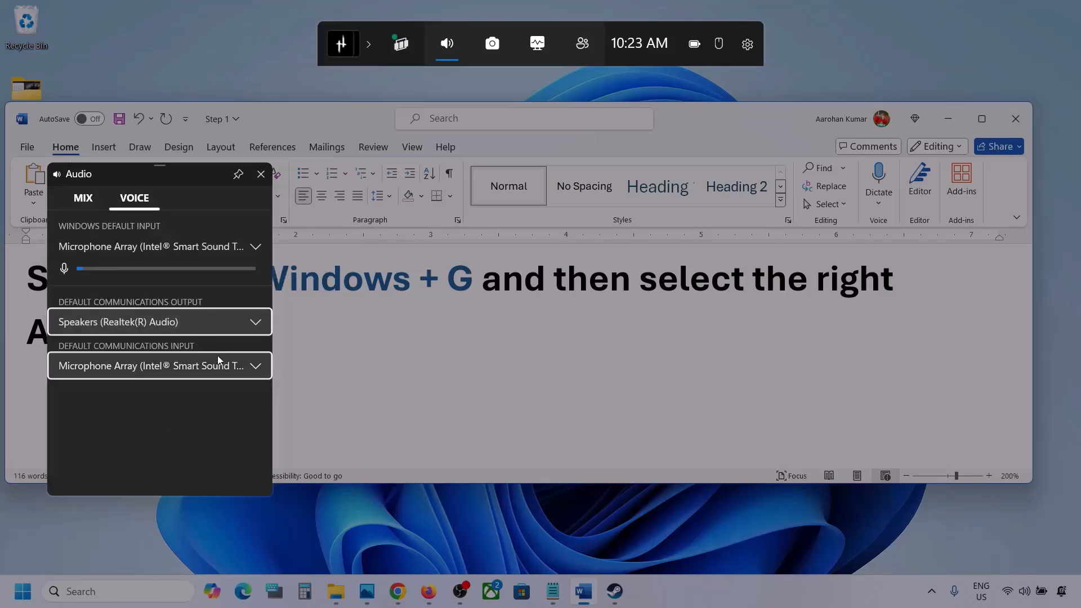
click(252, 367)
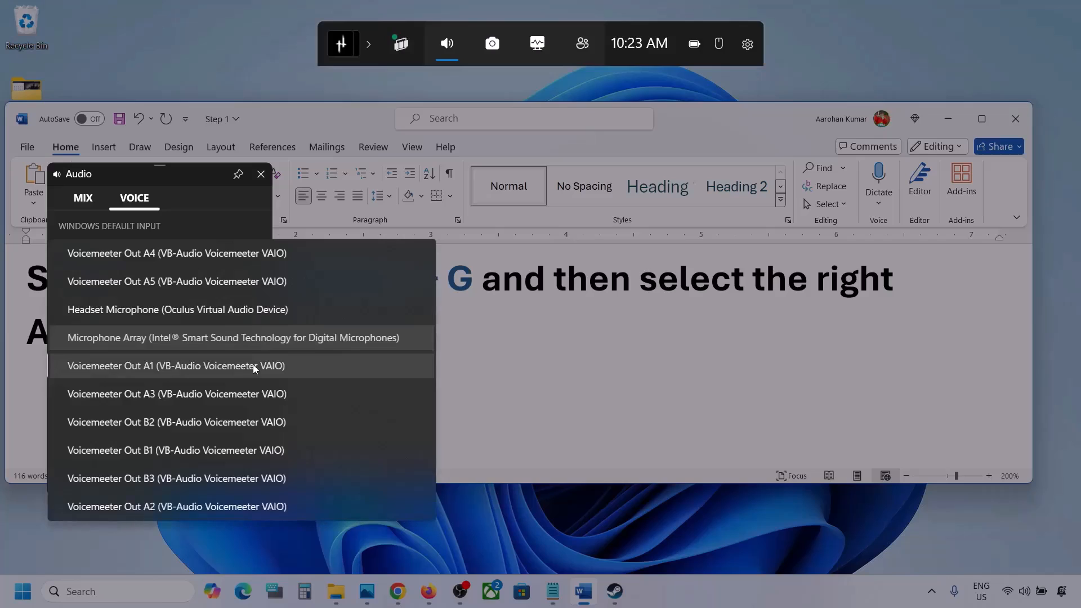
click(292, 333)
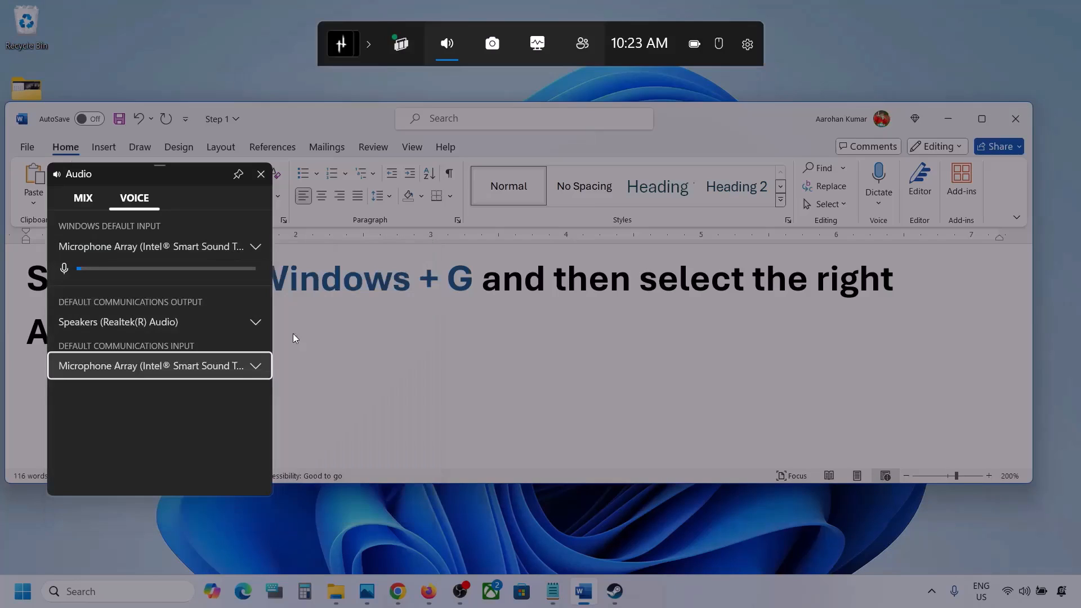
click(260, 177)
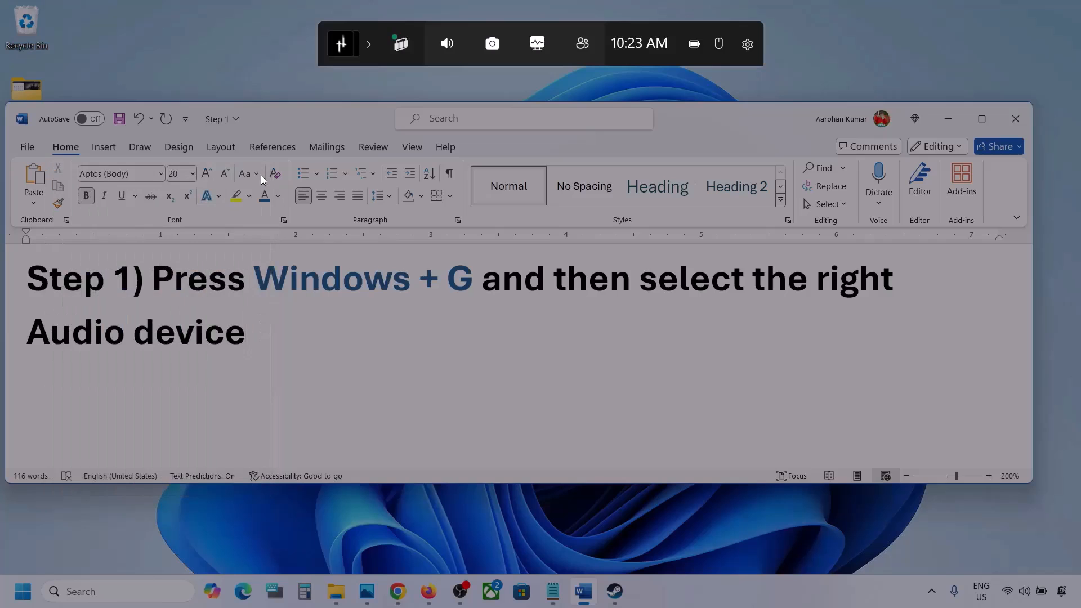
click(586, 78)
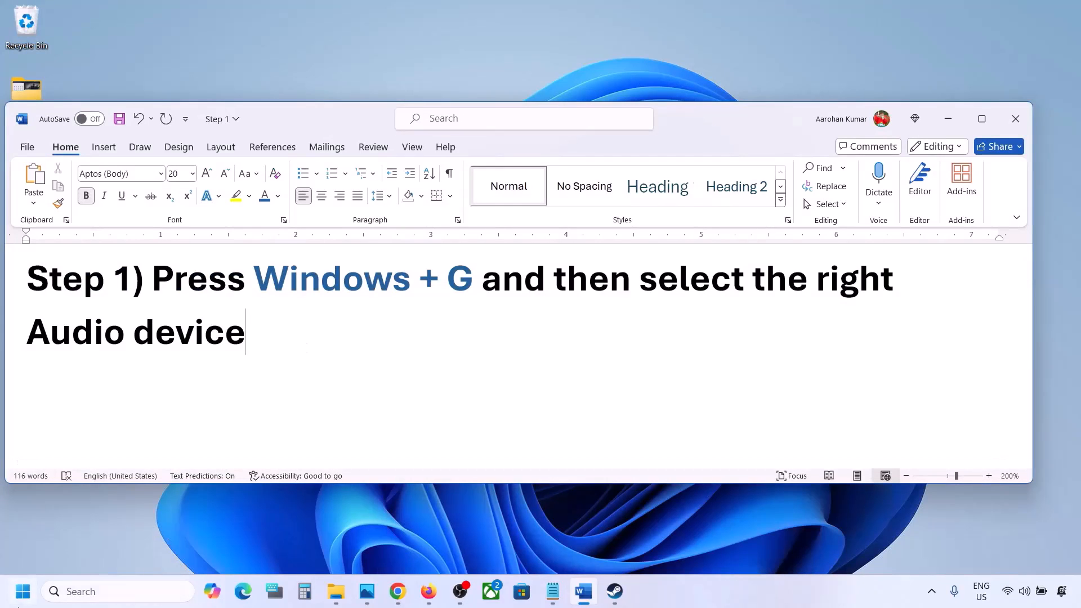
Read Step 2 in the Word document, highlighting the instruction to make sure the volume is not mute
click(8, 605)
click(506, 442)
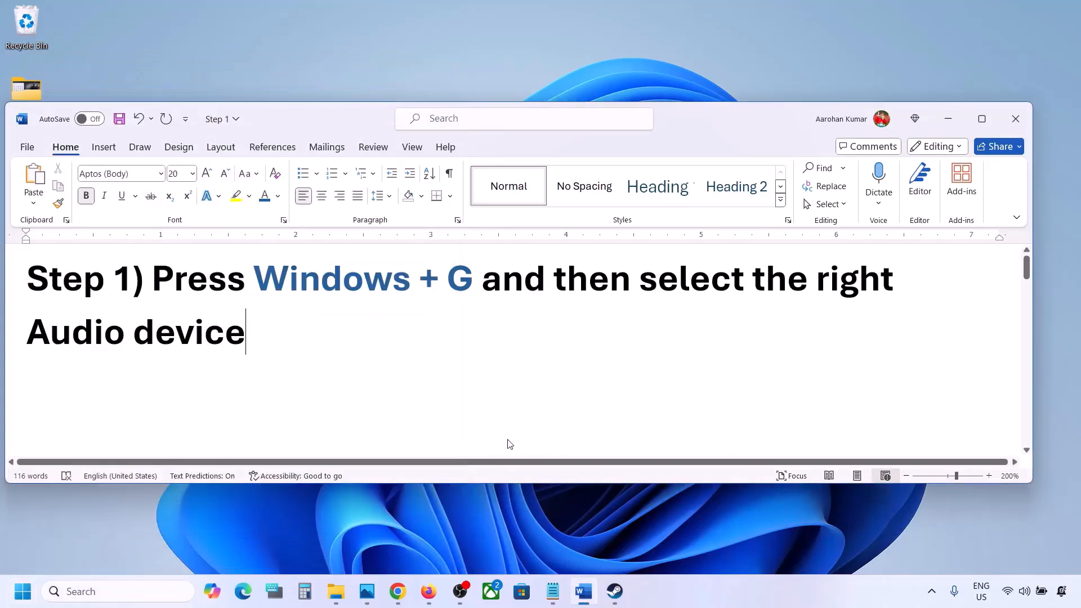
scroll(506, 440, down, 5)
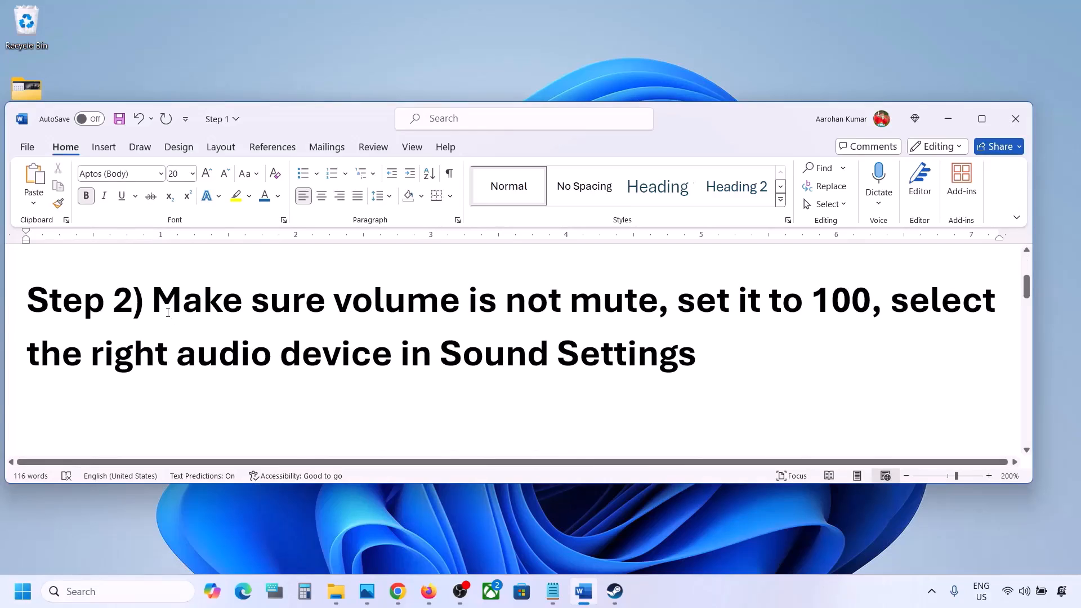
drag(168, 313, 618, 290)
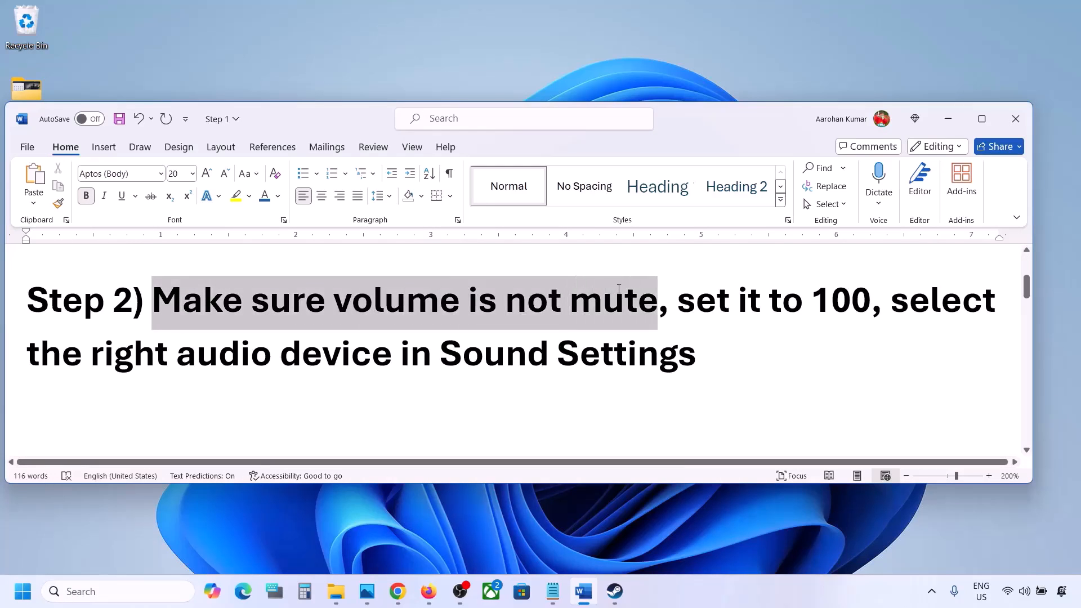
Minimize the document, set Steam's volume to 100 in the Windows volume mixer, and close Settings
click(950, 120)
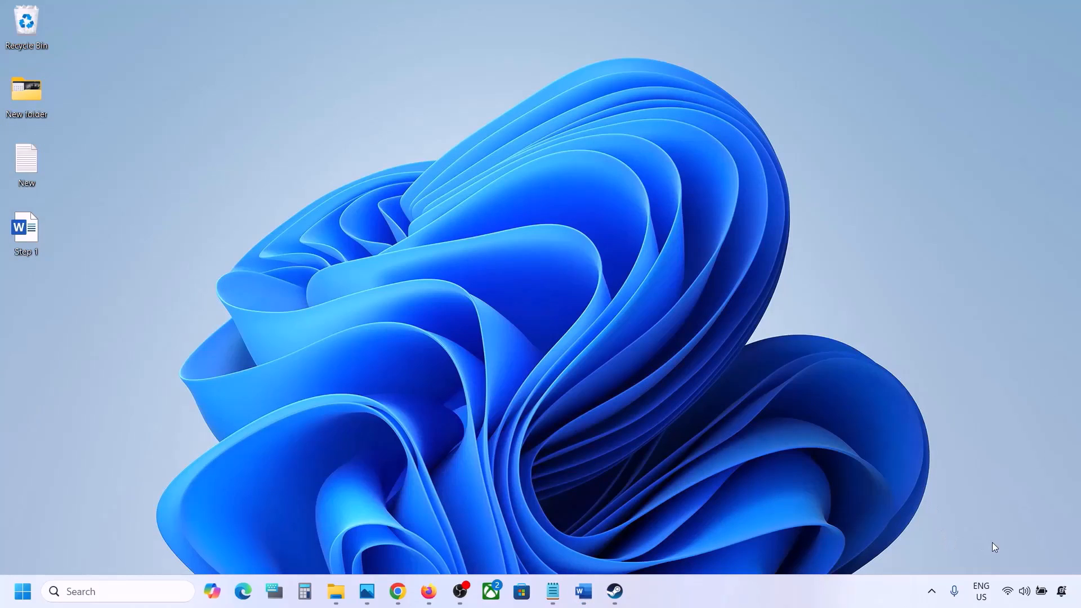
right_click(1026, 592)
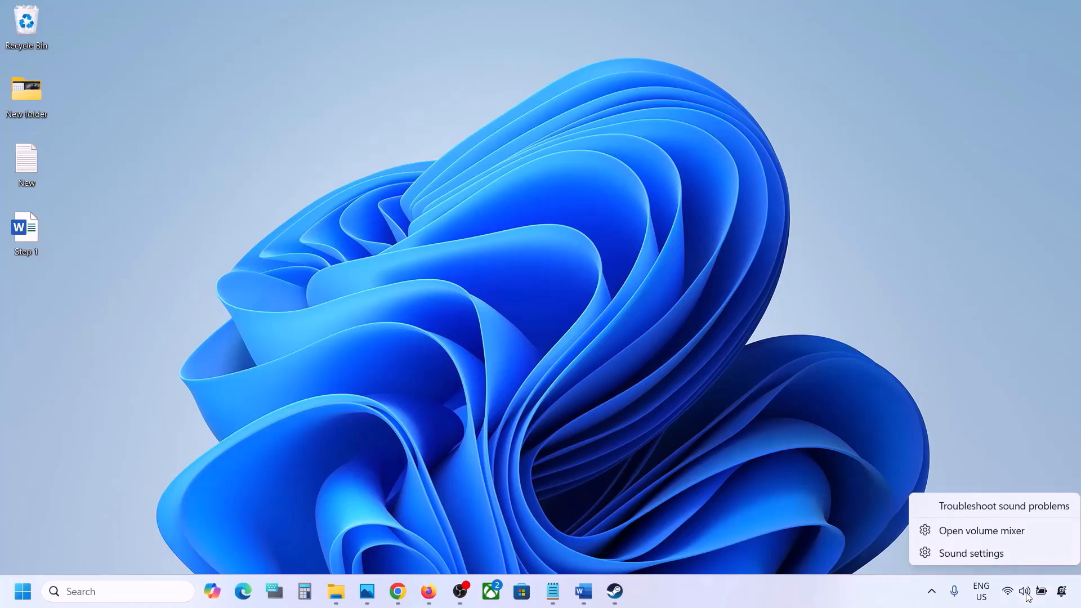
click(995, 537)
scroll(671, 401, down, 1)
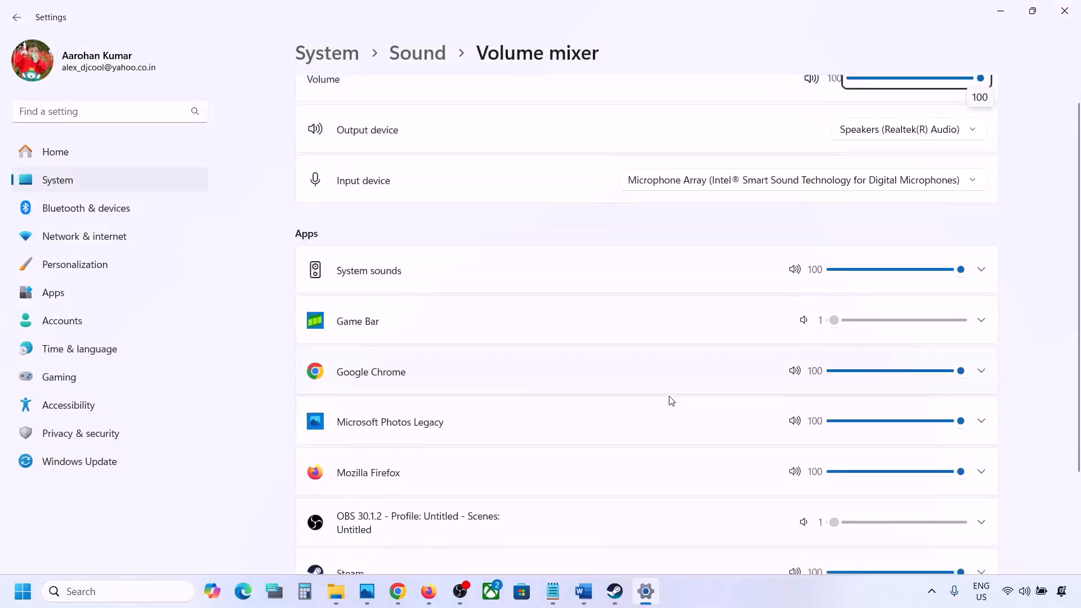
scroll(671, 401, down, 1)
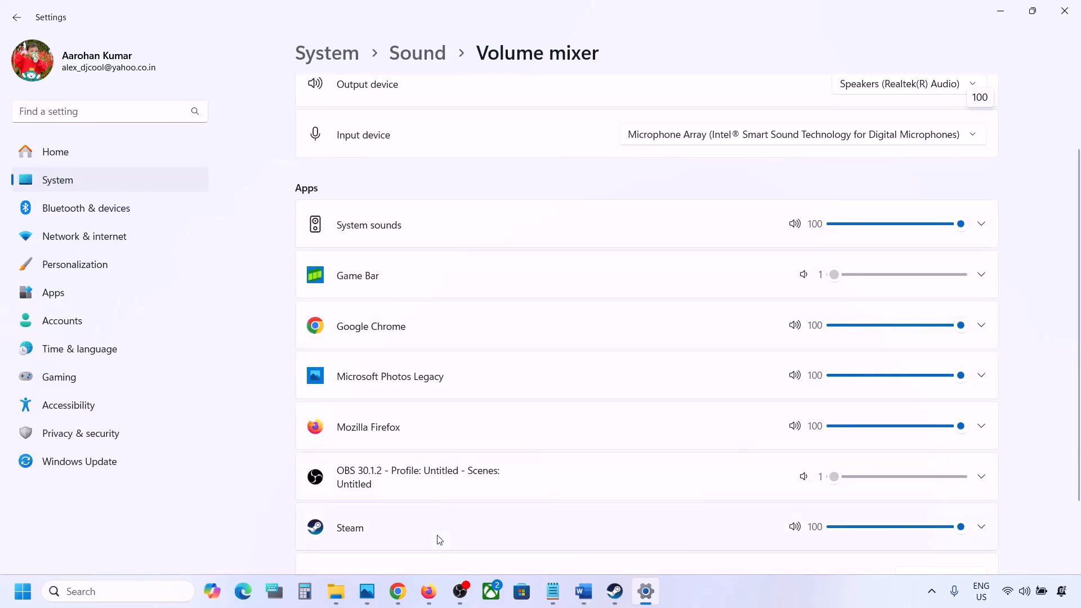
scroll(622, 485, down, 1)
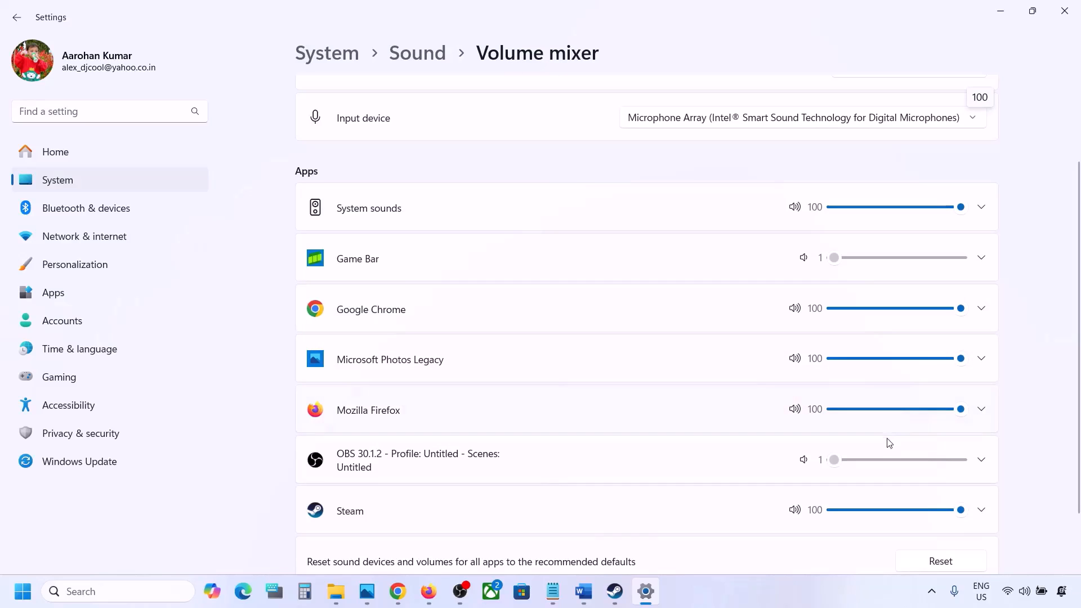
mouse_move(961, 509)
mouse_down()
mouse_move(883, 512)
mouse_move(970, 511)
mouse_up()
click(1065, 10)
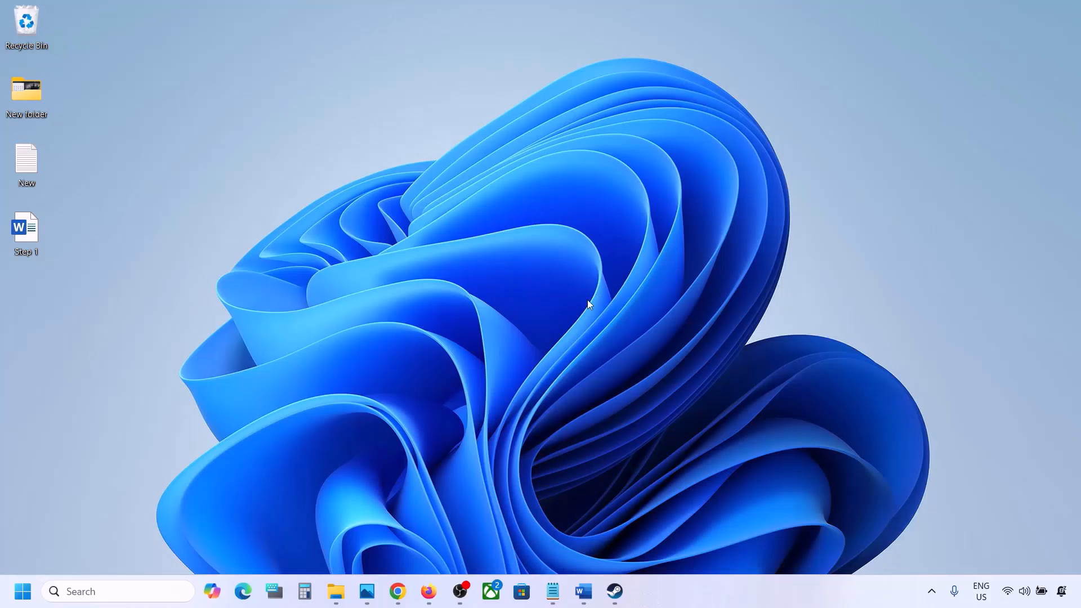
Return to the Word document and highlight the Step 2 text about the right audio device in Sound Settings
click(583, 591)
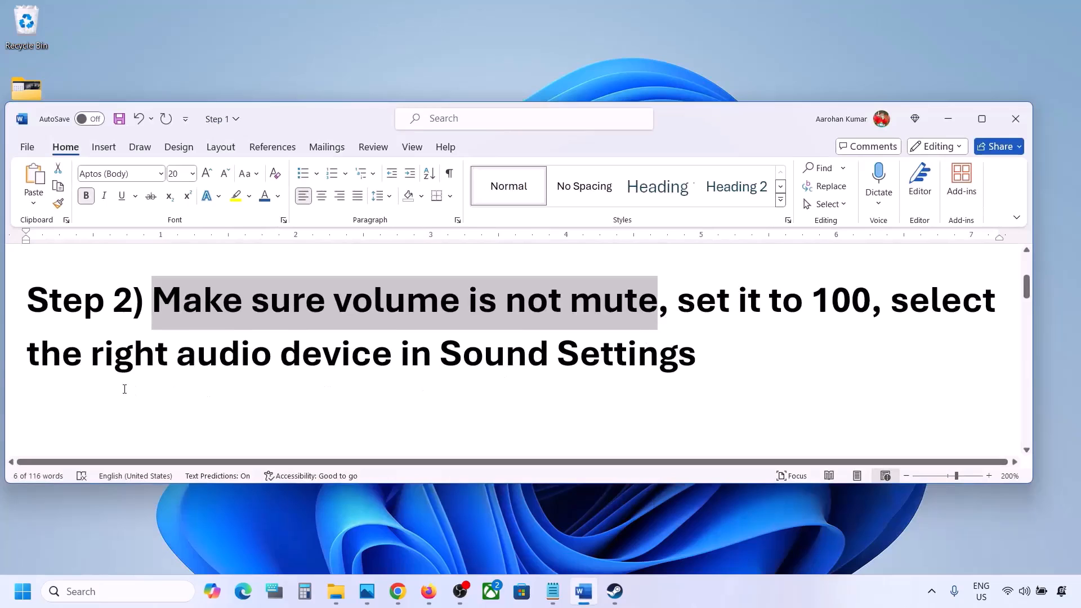
drag(89, 366, 697, 361)
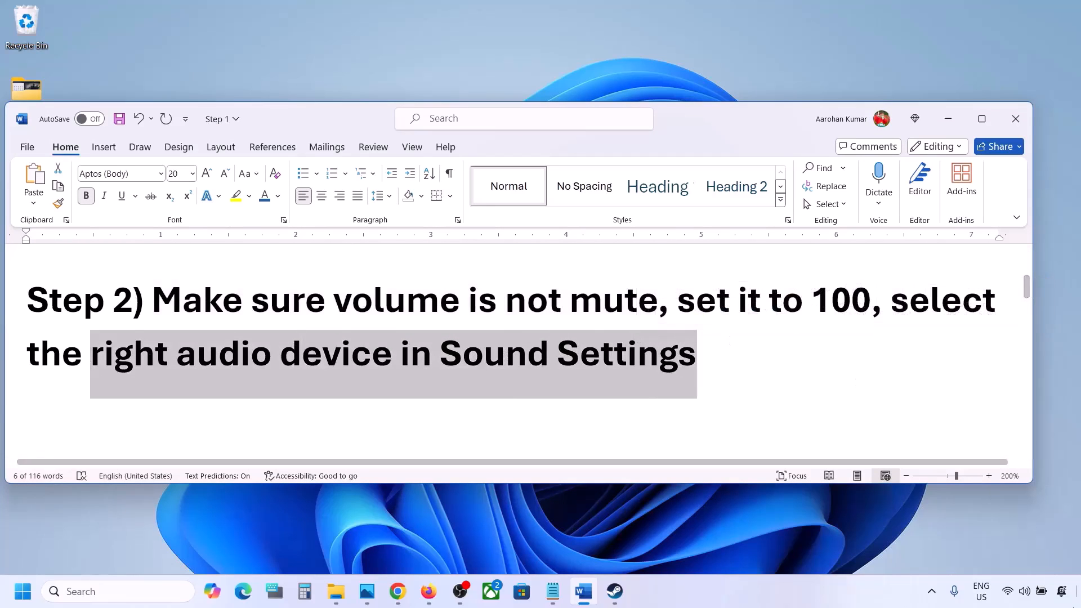
click(1040, 589)
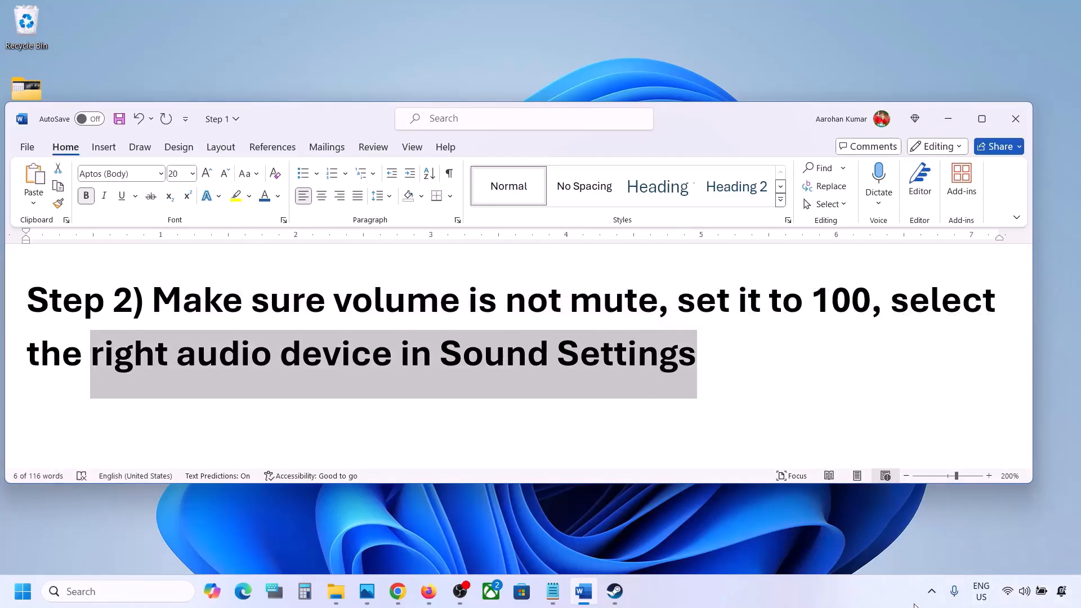
Open the Windows Sound settings and choose Speakers (Realtek(R) Audio) as the device to play sound
right_click(1024, 591)
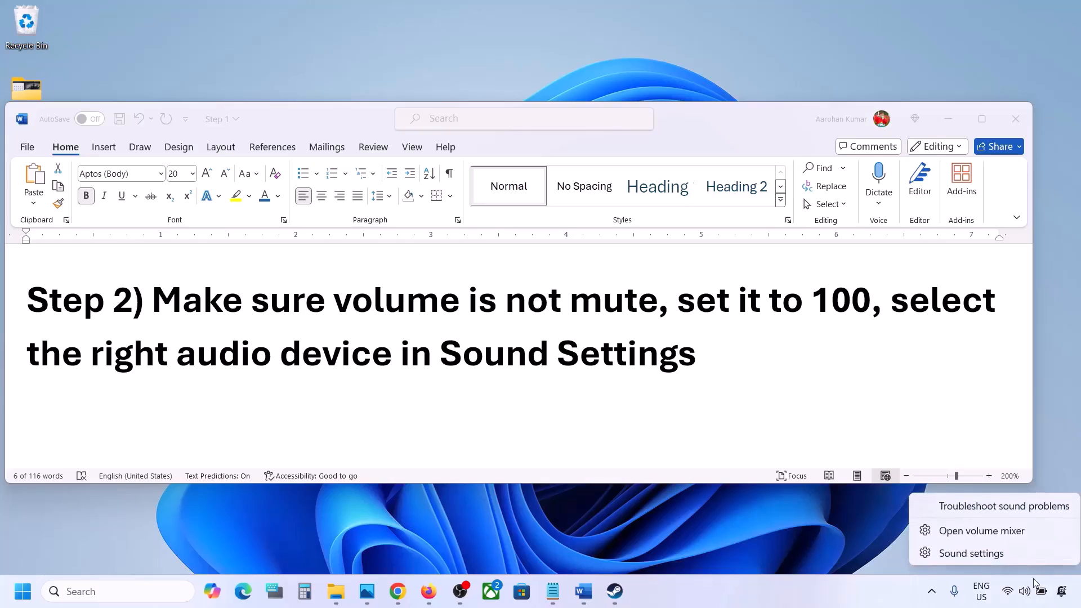
click(972, 554)
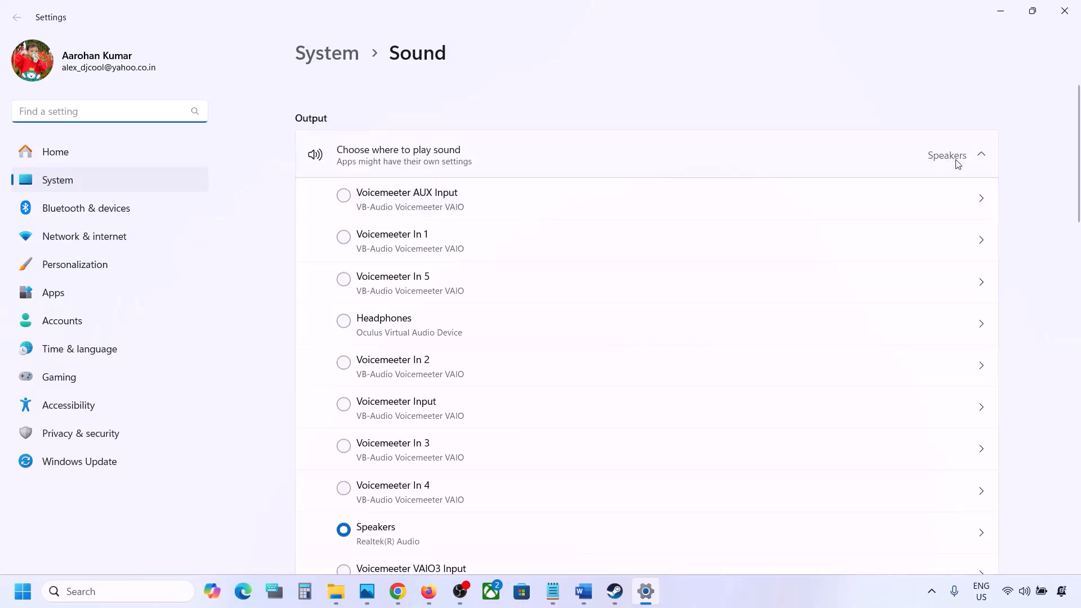
scroll(486, 401, down, 2)
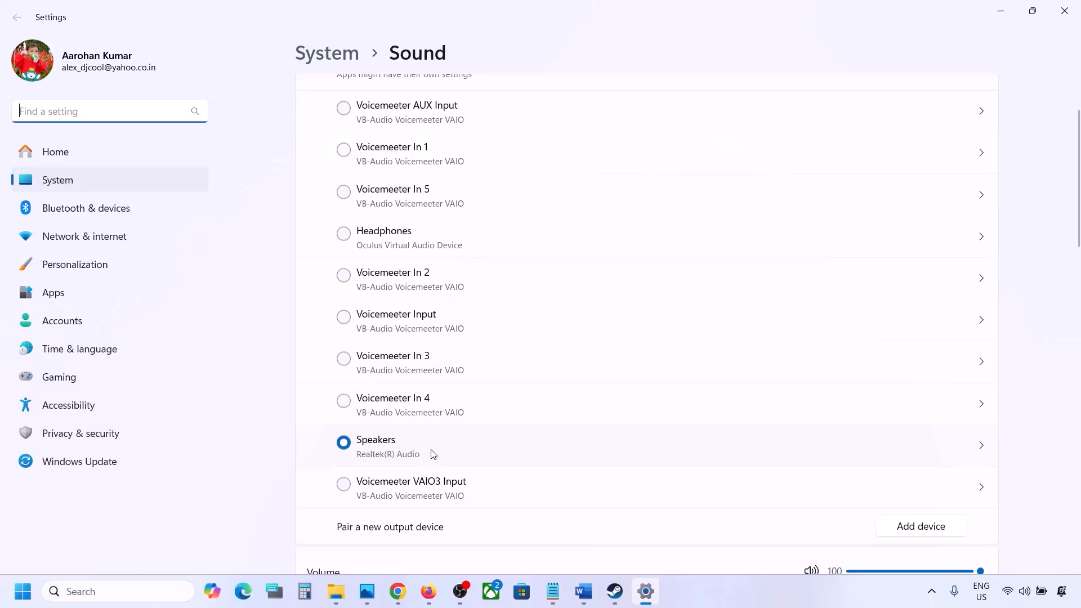
click(394, 450)
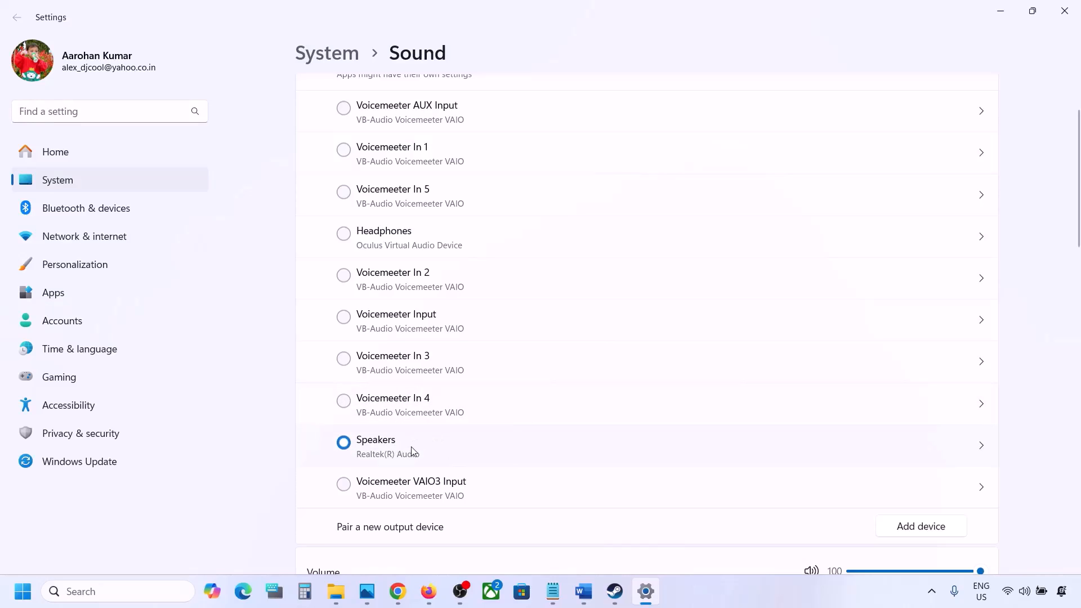
Check the output volume, the selected input device and the input volume in the Sound settings, and close Settings
scroll(414, 451, down, 5)
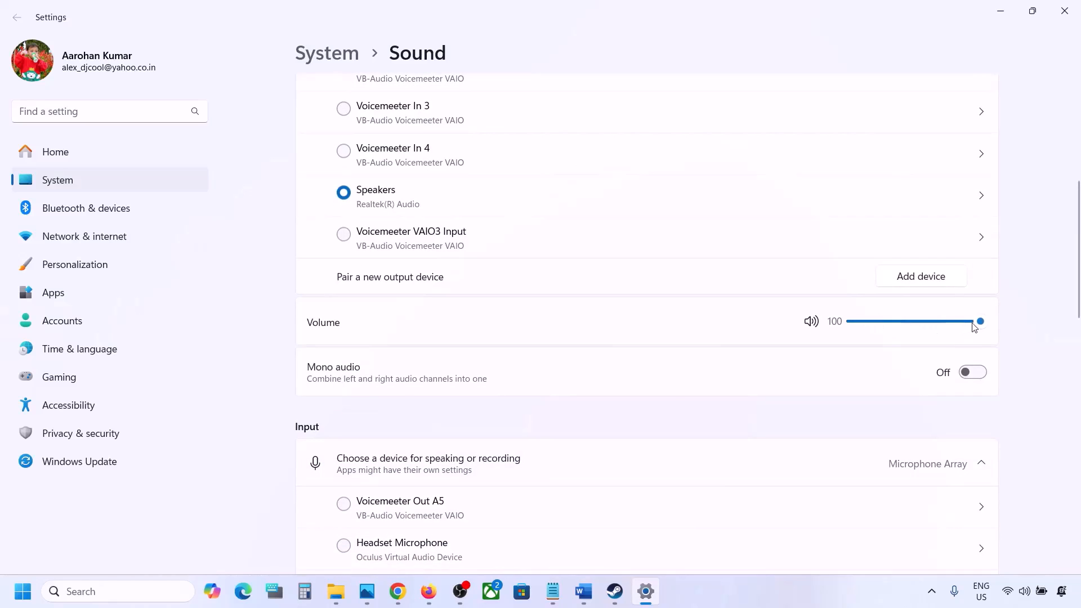
scroll(717, 405, down, 5)
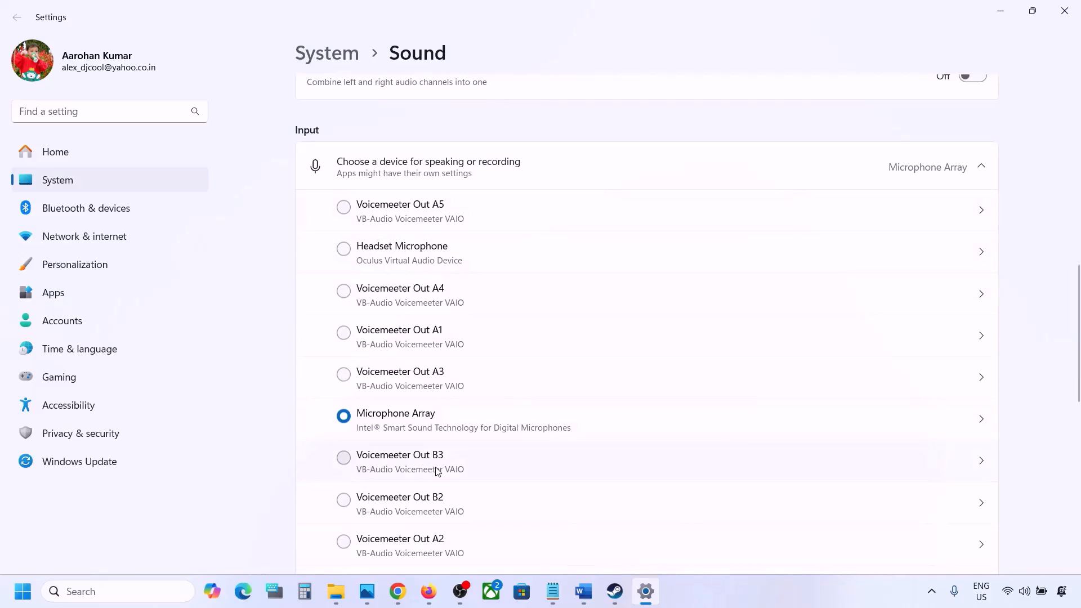
scroll(436, 468, down, 1)
scroll(552, 409, down, 1)
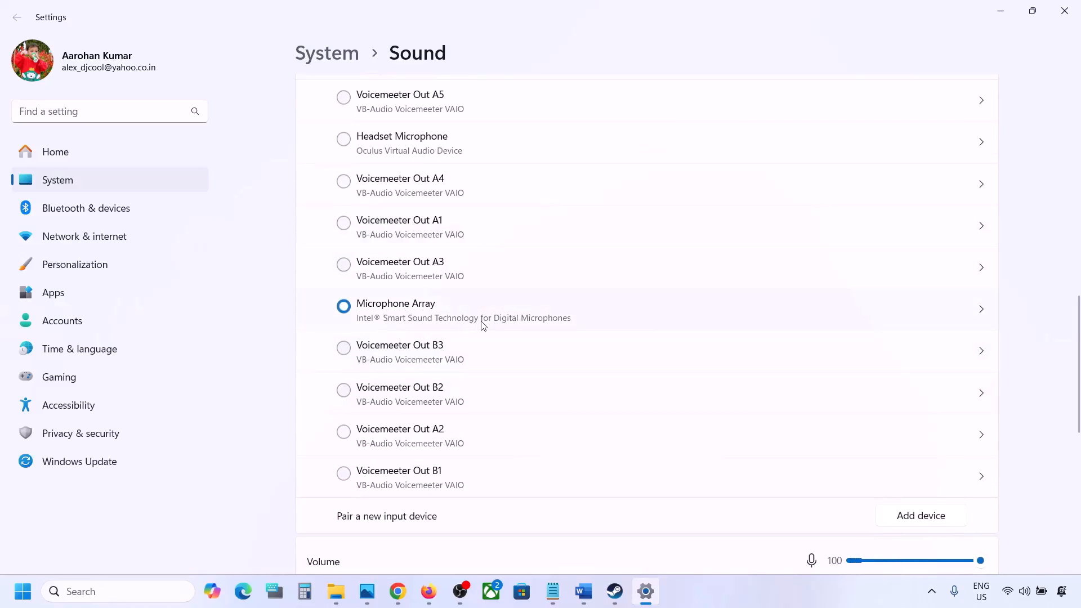
scroll(483, 326, down, 2)
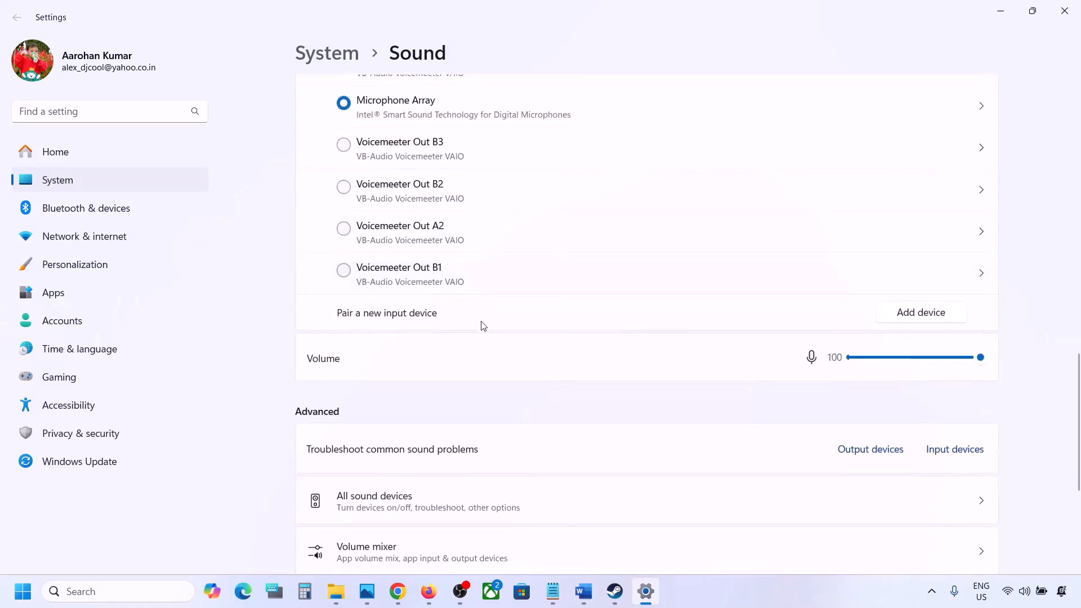
scroll(468, 272, up, 1)
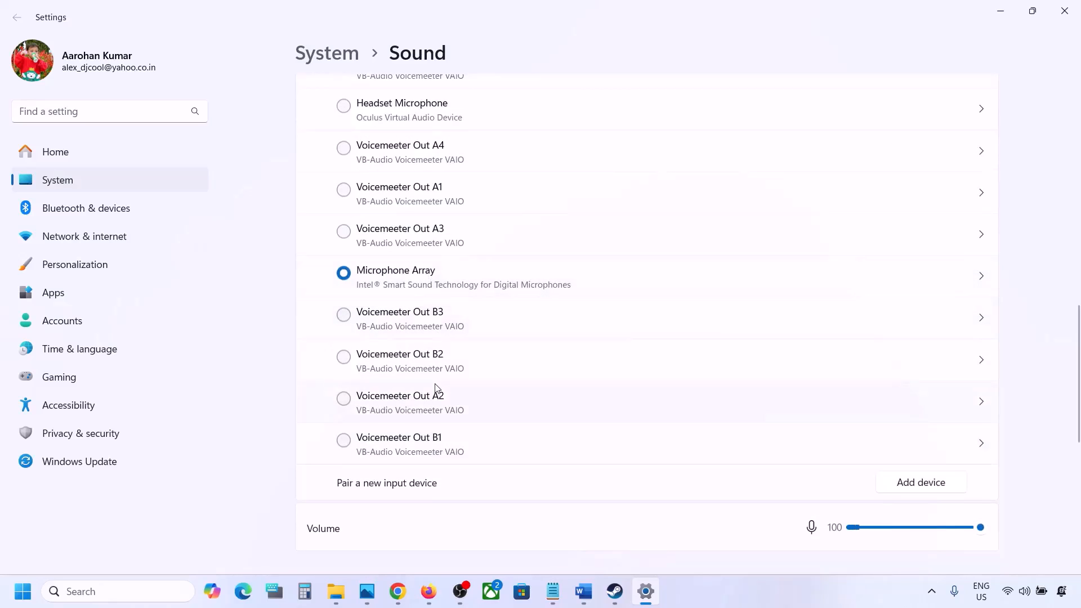
scroll(436, 391, down, 3)
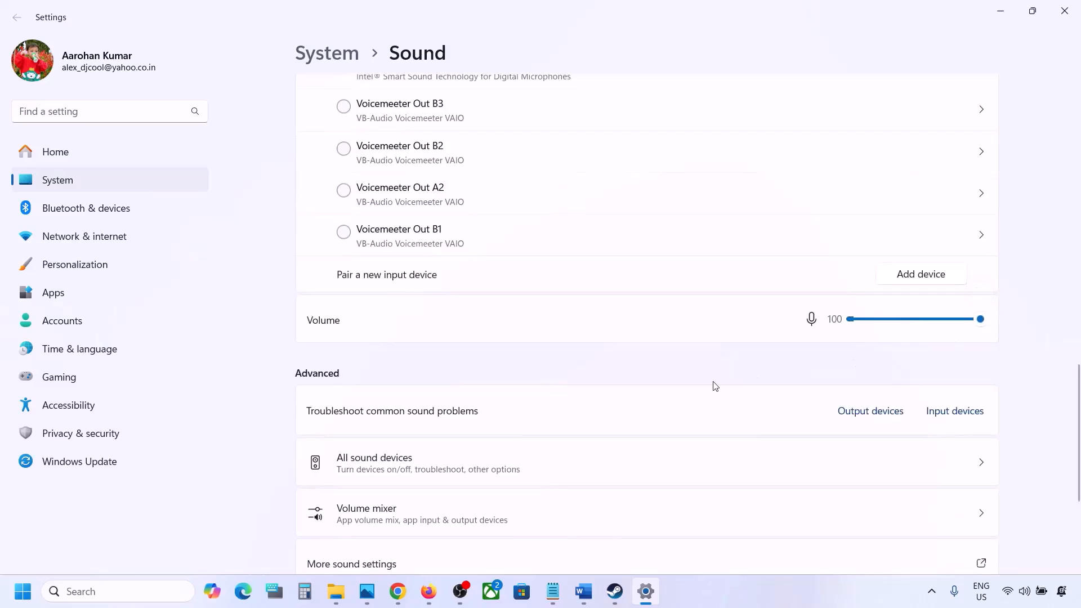
scroll(714, 385, down, 1)
scroll(756, 334, down, 2)
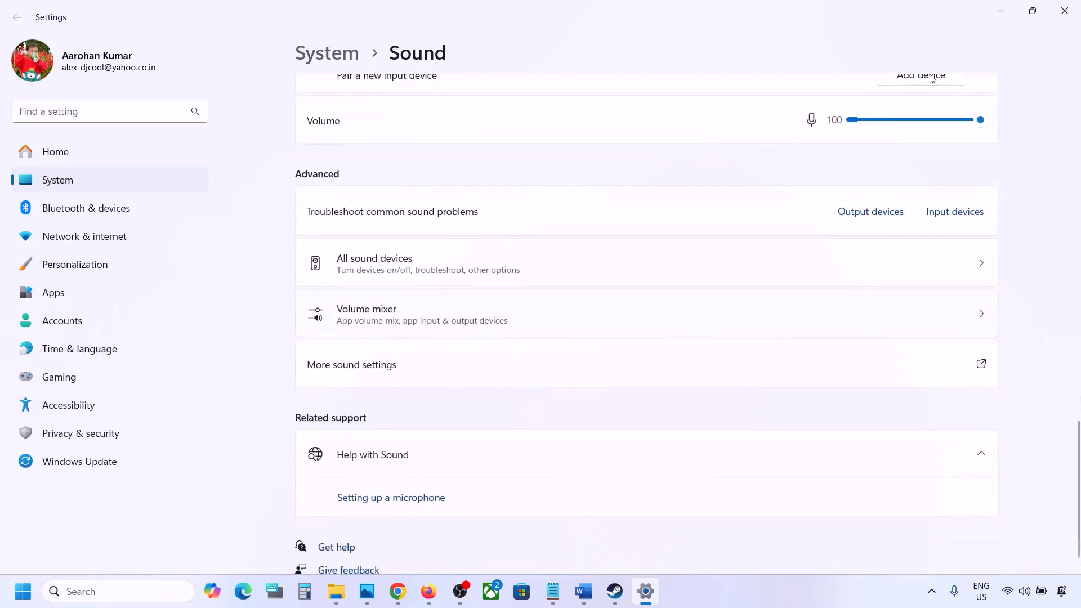
click(1064, 11)
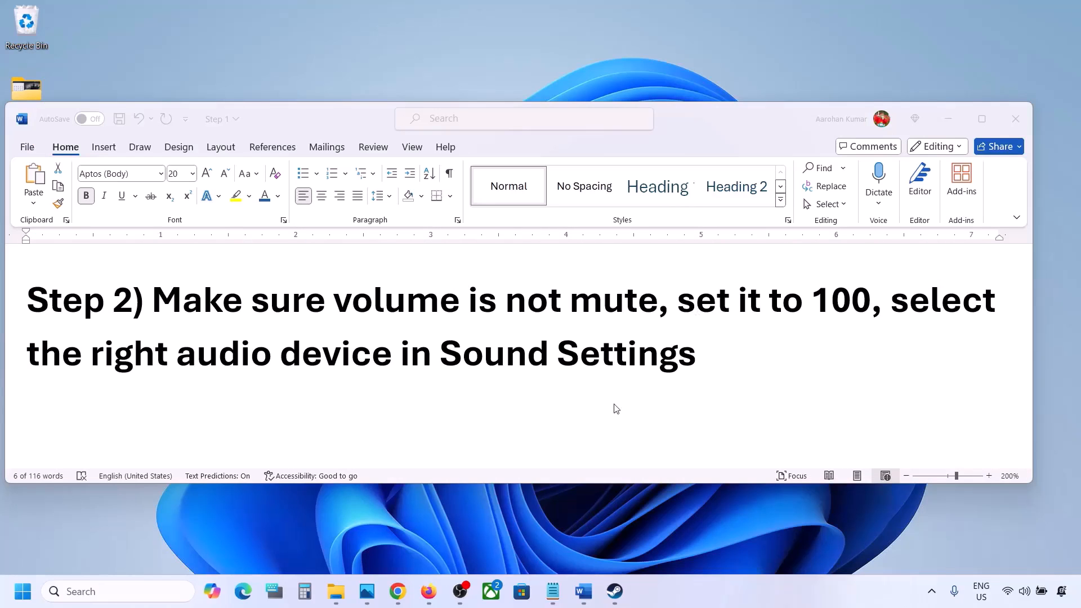
Read Step 3 in the Word document, highlighting "Restart the game" and "Restart PC"
scroll(498, 393, down, 2)
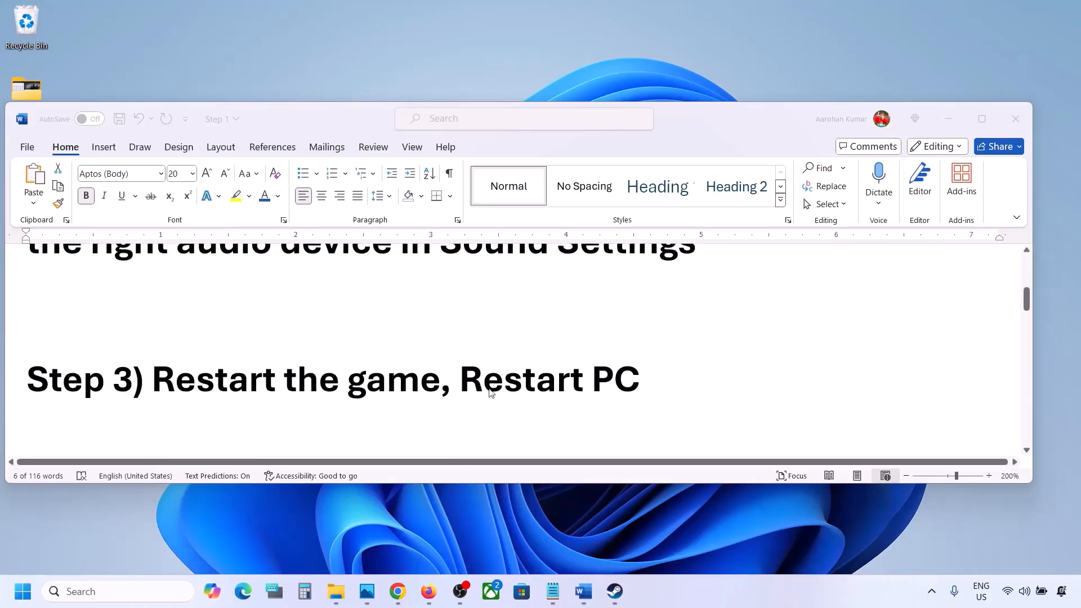
double_click(194, 378)
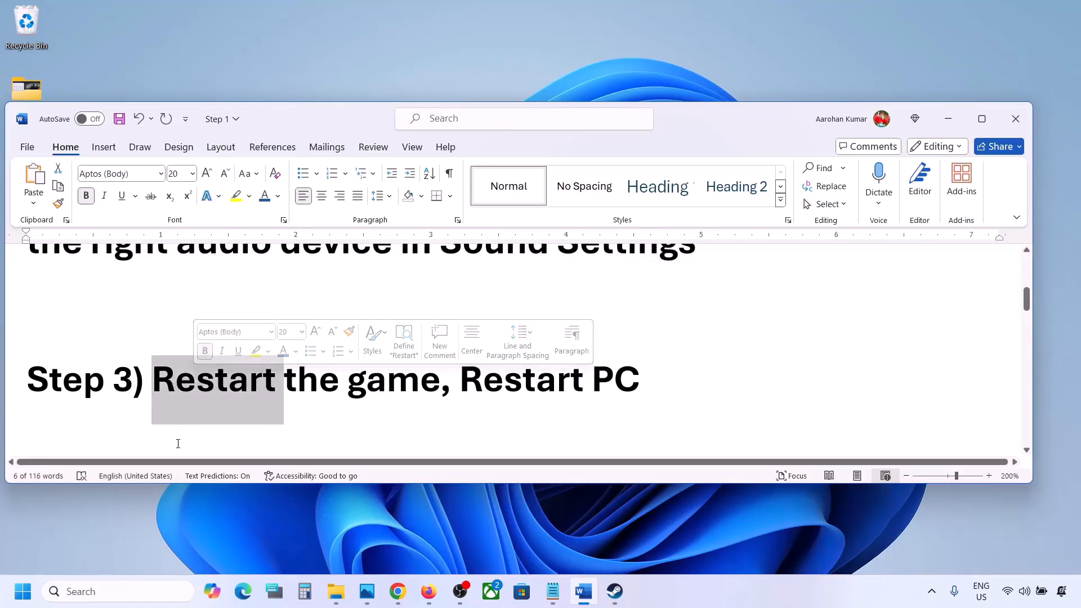
click(307, 376)
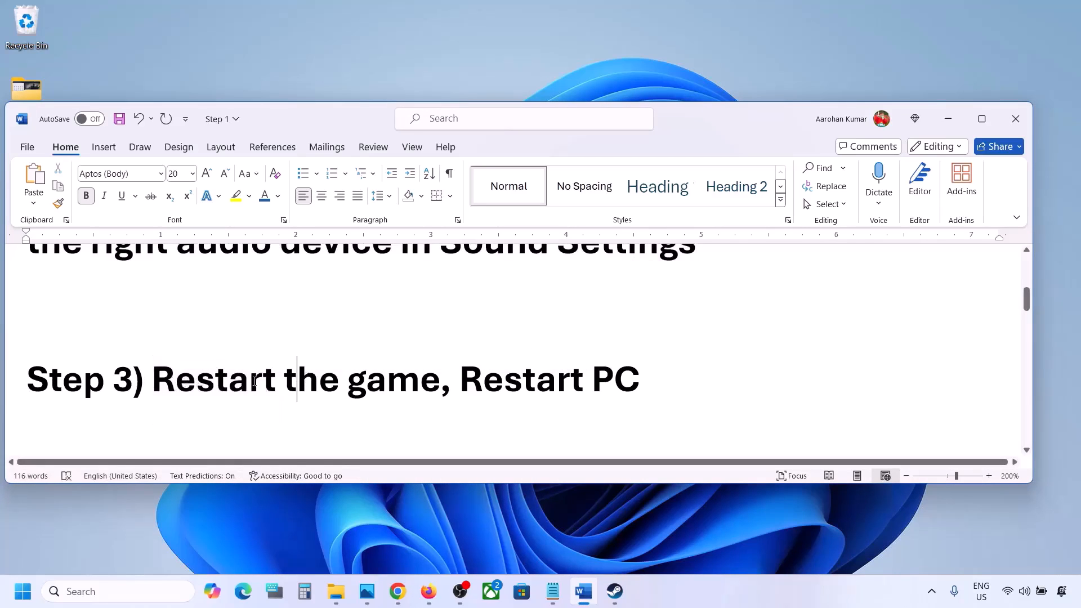
drag(163, 374, 358, 365)
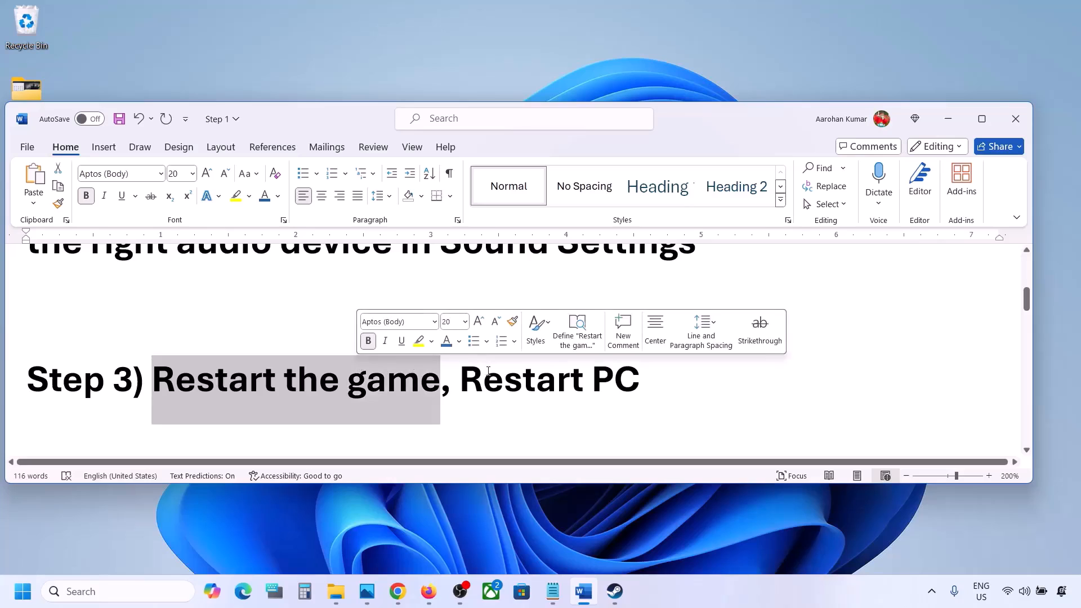
drag(459, 376, 640, 372)
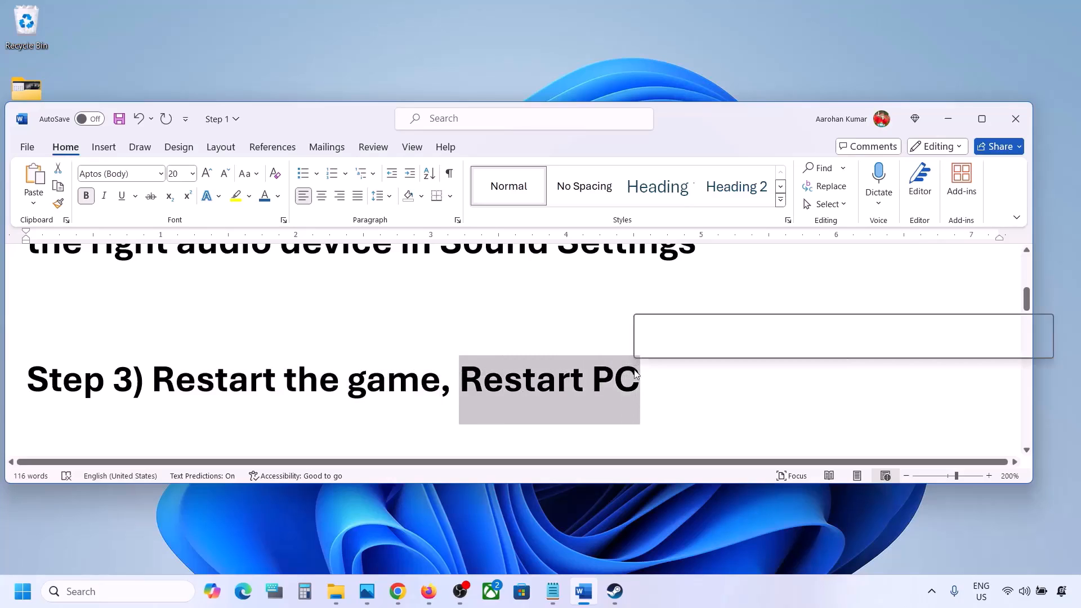
Read Step 4 in the Word document, highlighting the instruction about the sound sample rate
scroll(341, 370, down, 4)
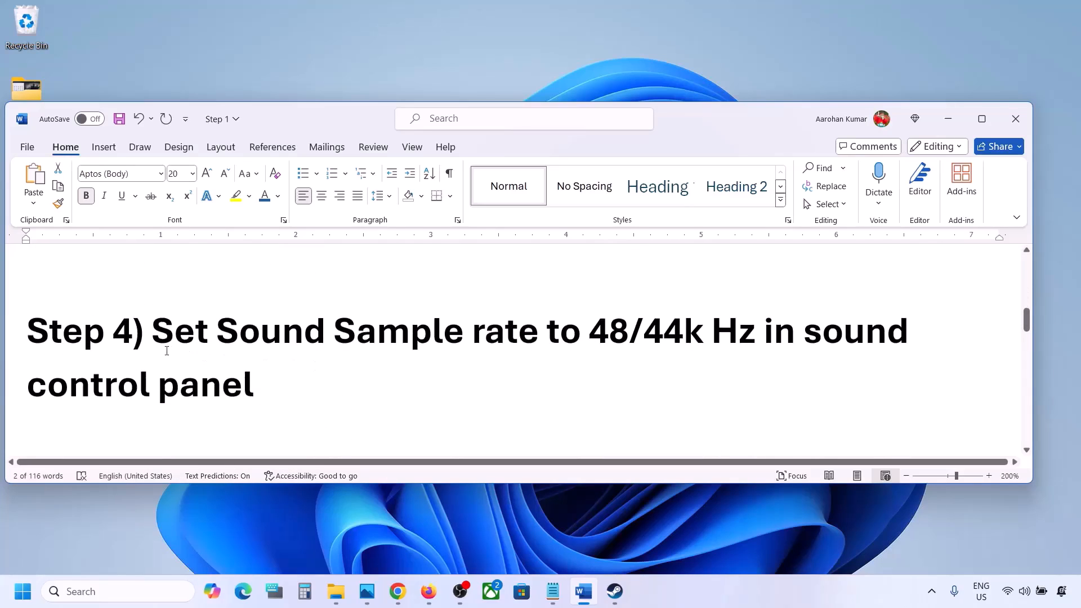
drag(155, 332, 692, 337)
click(689, 337)
Open the Sound dialog from the Hardware and Sound section of Control Panel and place it mid-screen
click(71, 592)
text(control)
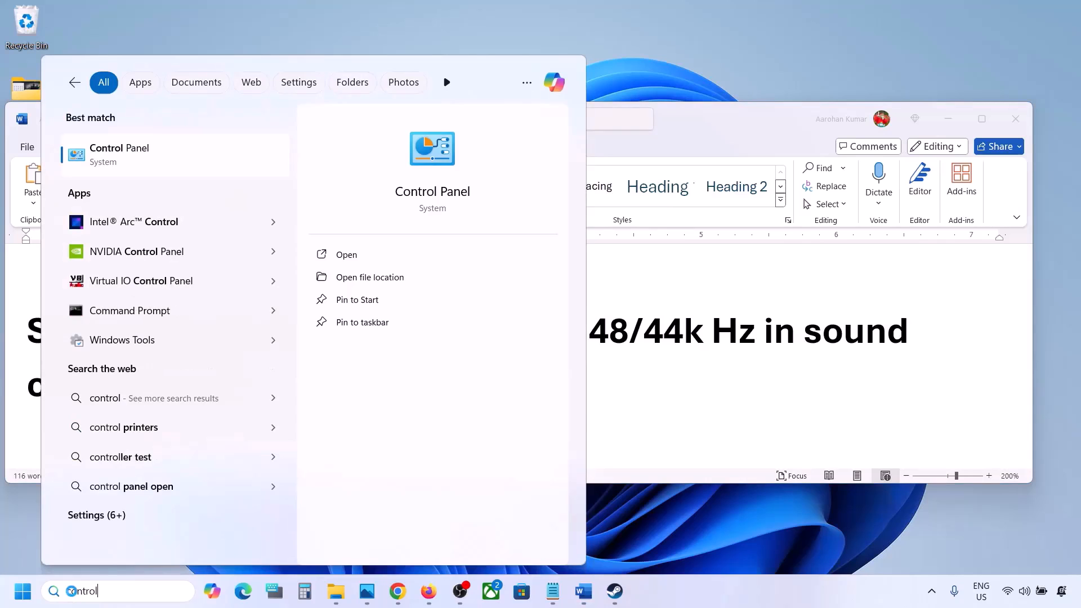
key(Return)
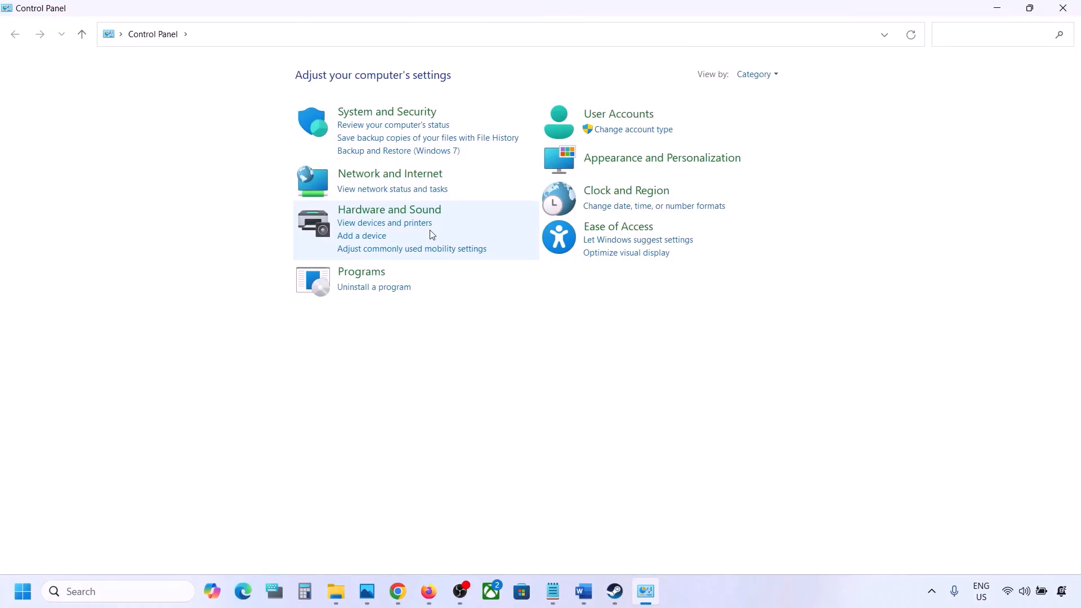
click(399, 212)
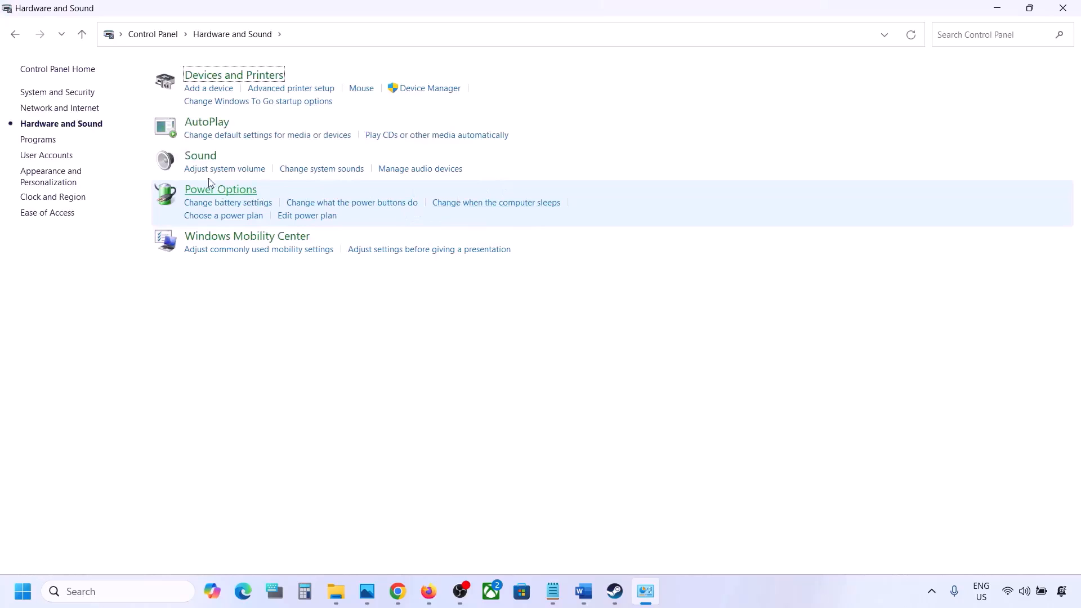
click(198, 156)
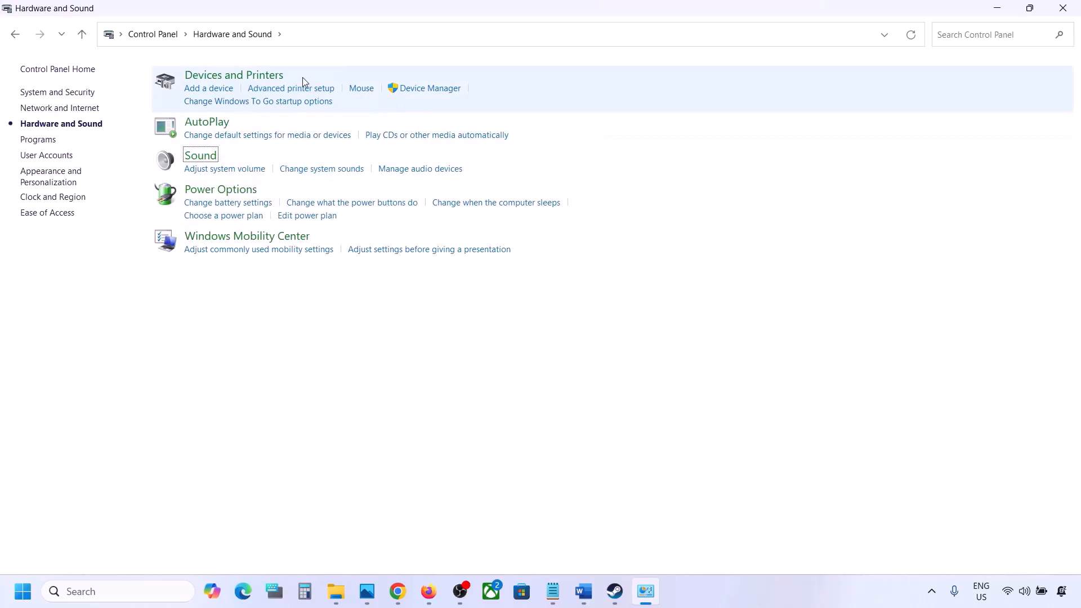
drag(209, 65, 485, 140)
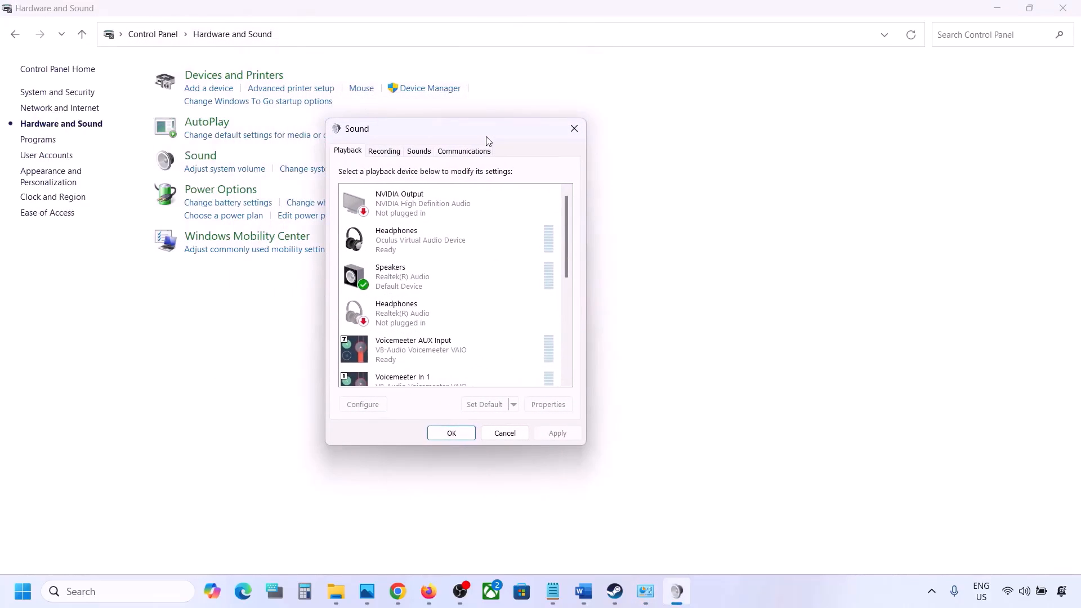
click(586, 592)
click(585, 592)
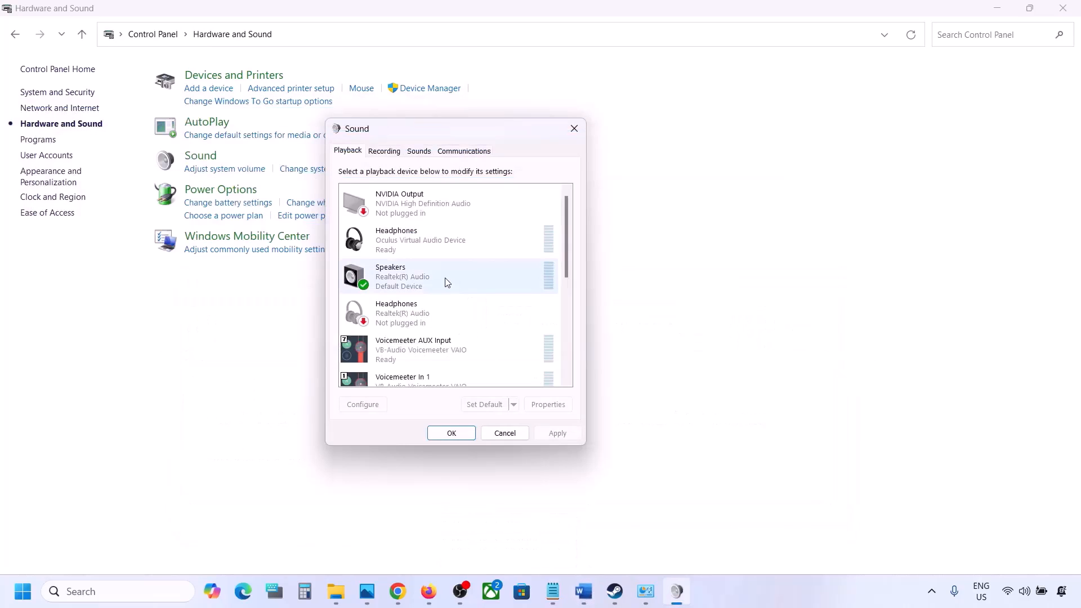
Open the advanced properties of the Speakers (Realtek(R) Audio) playback device and view the available default formats
click(400, 282)
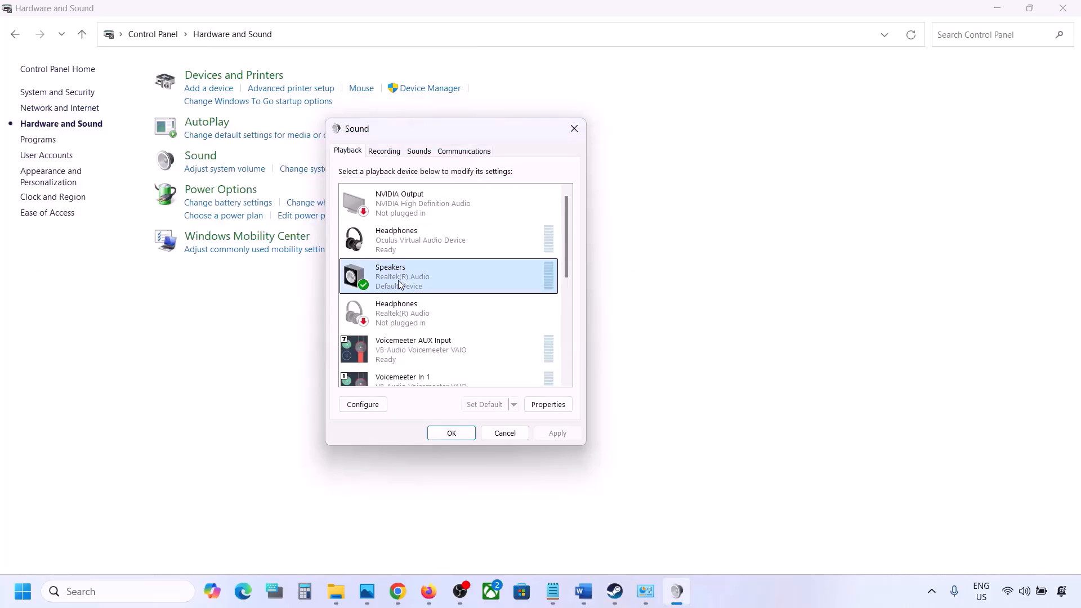
right_click(457, 282)
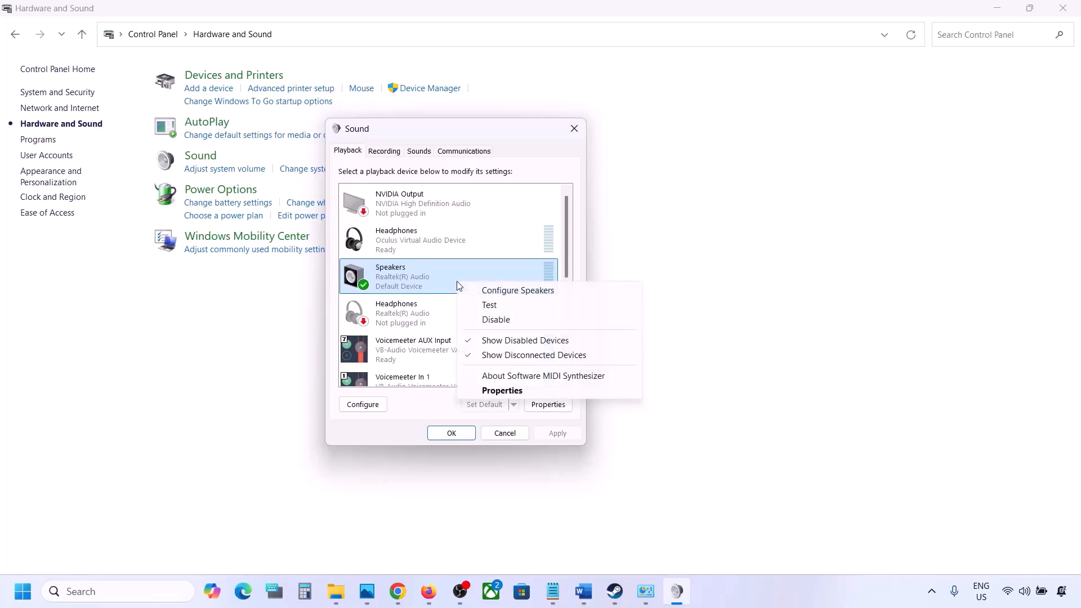
click(506, 391)
drag(483, 180, 541, 131)
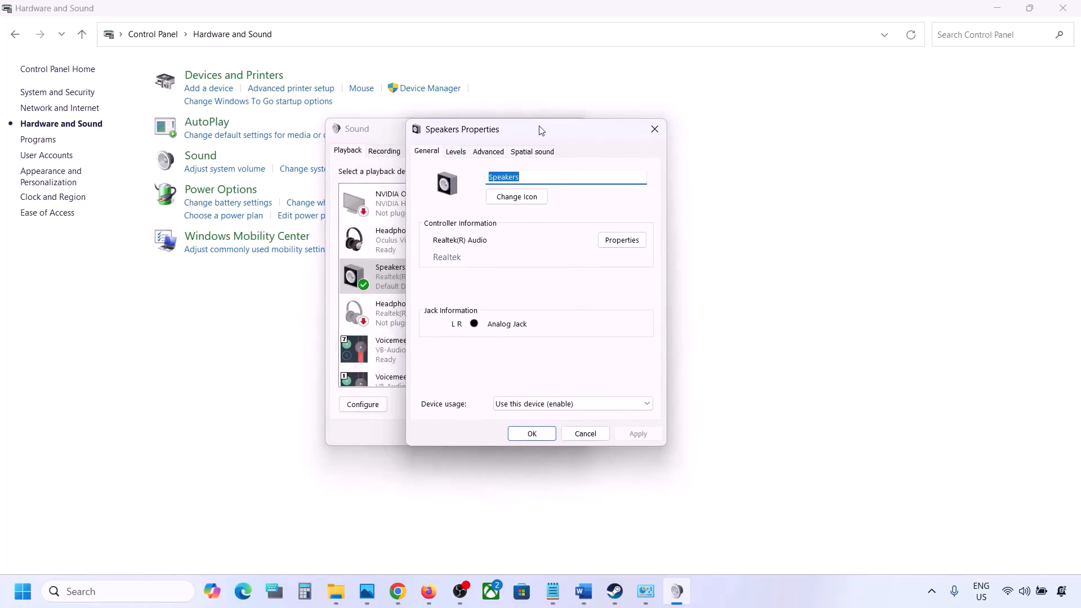
click(488, 154)
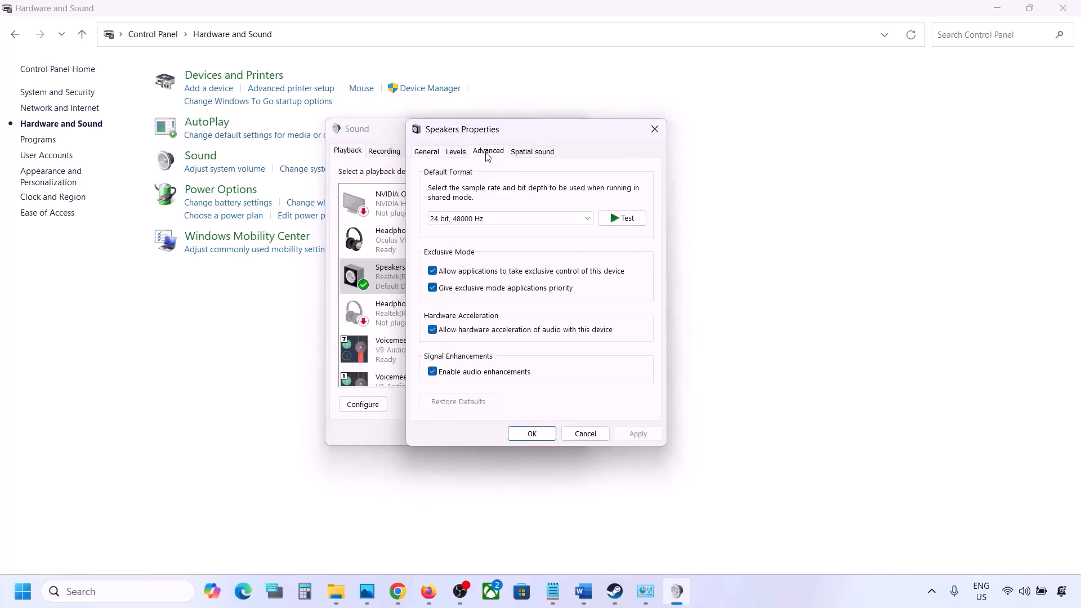
click(588, 220)
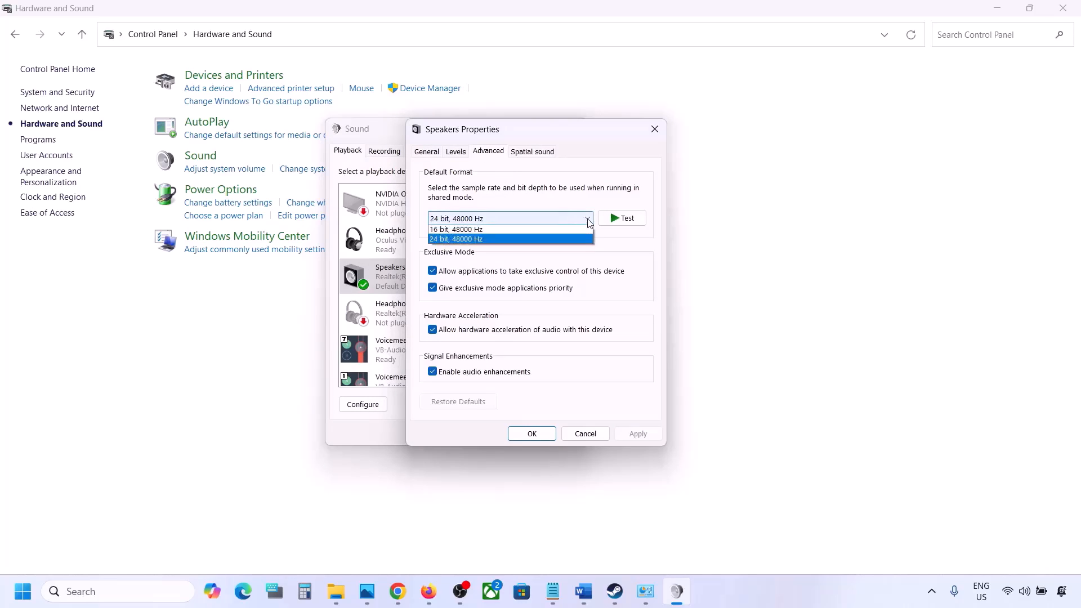
click(633, 274)
Return to the Word document, highlight "48/44k" in Step 4, and minimize the document
click(584, 591)
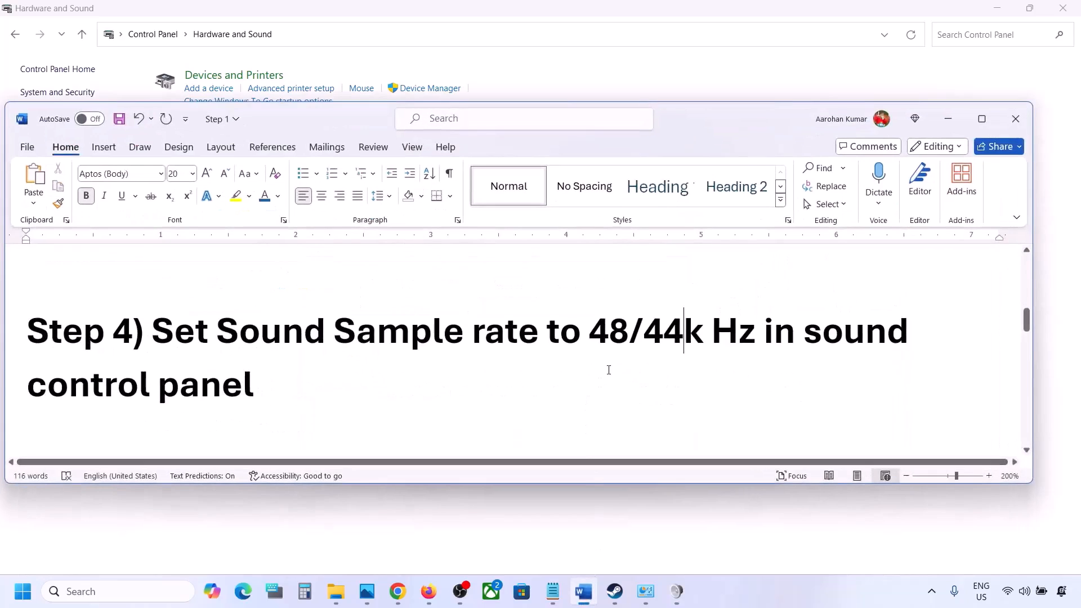
drag(602, 344, 706, 343)
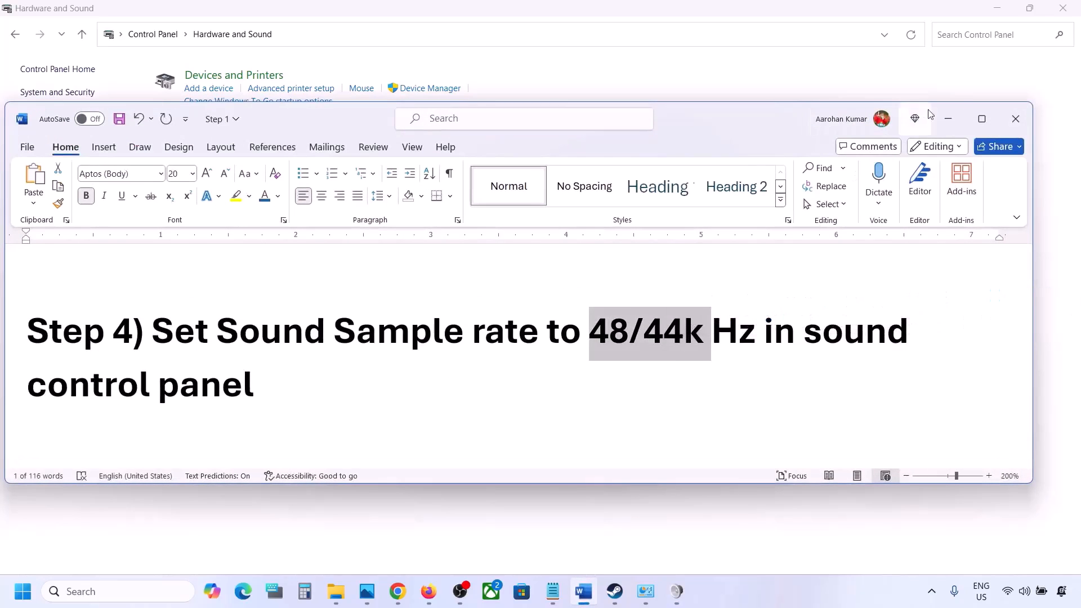
click(950, 120)
Choose 24 bit, 48000 Hz as the speakers' default format, and switch it to 24 bit, 44100 Hz, applying it while the device is in use
click(519, 223)
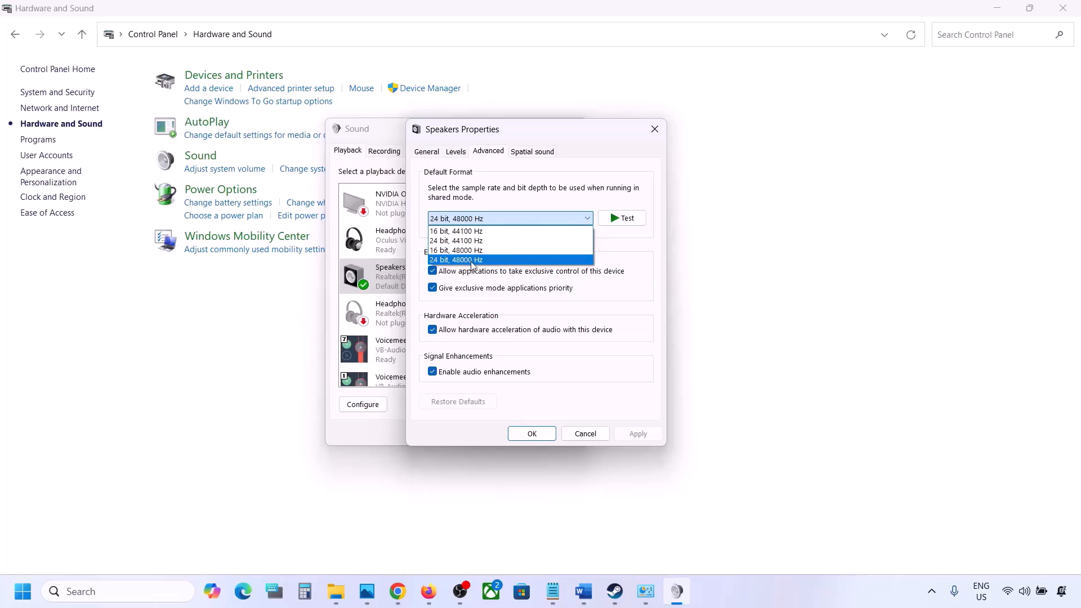
click(472, 261)
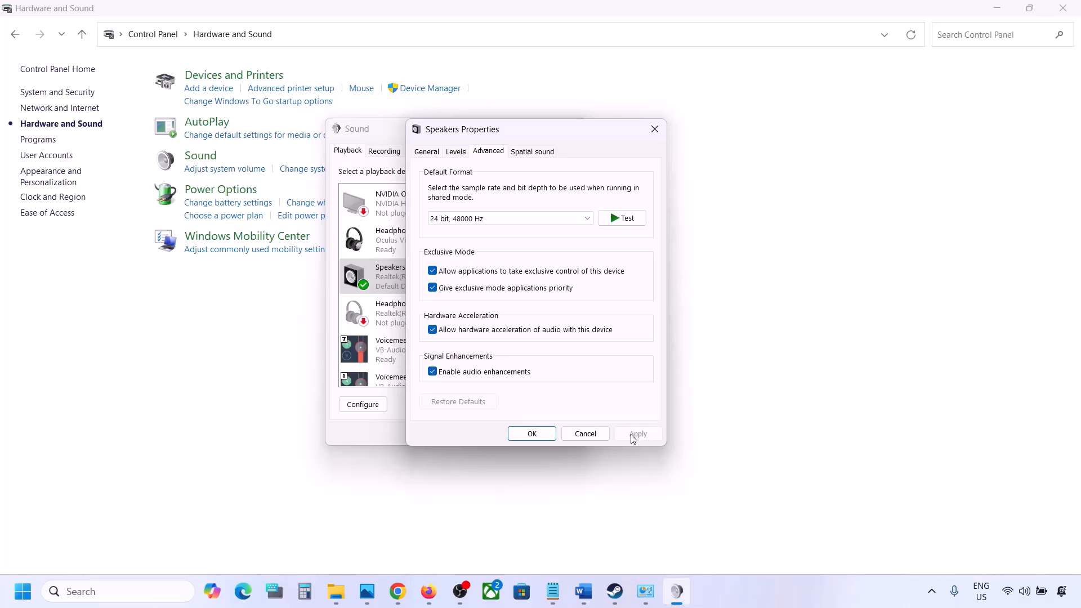
click(544, 223)
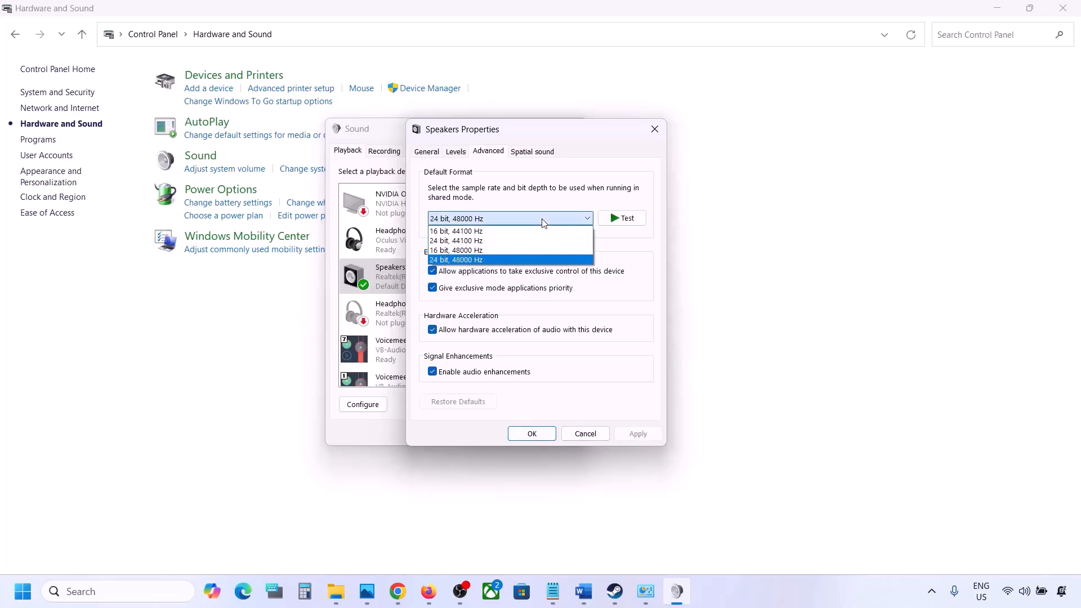
click(479, 242)
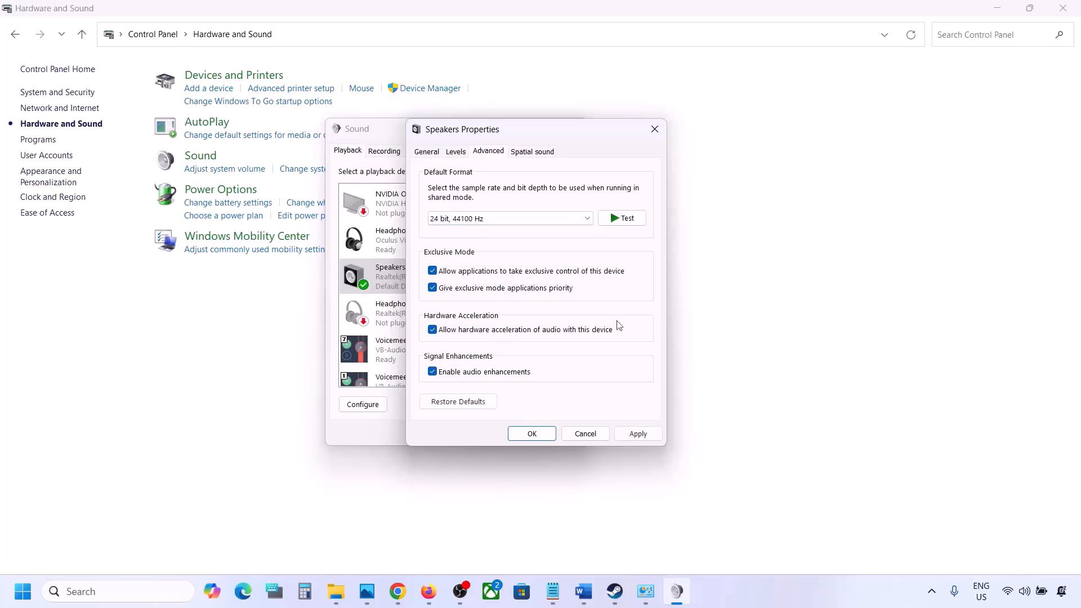
click(627, 440)
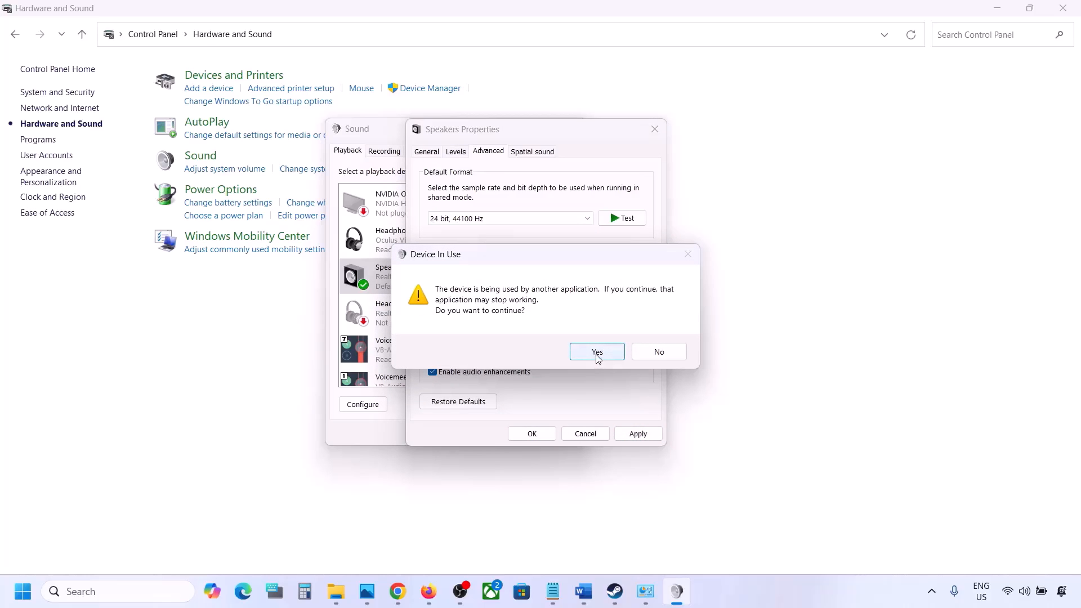
click(598, 353)
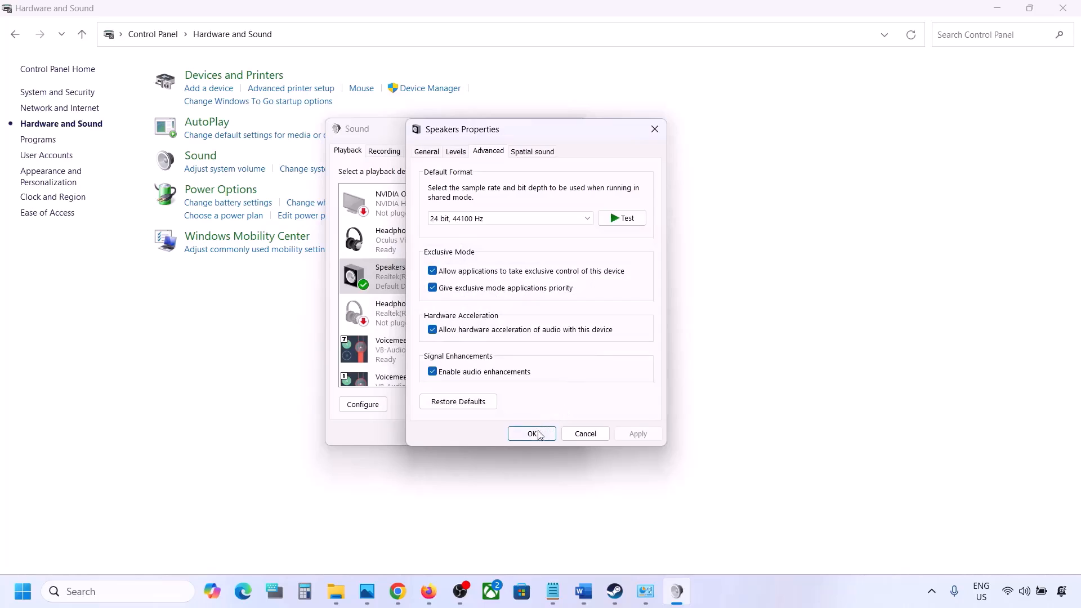
Set the speakers' default format to 24 bit, 48000 Hz and apply the change
click(488, 217)
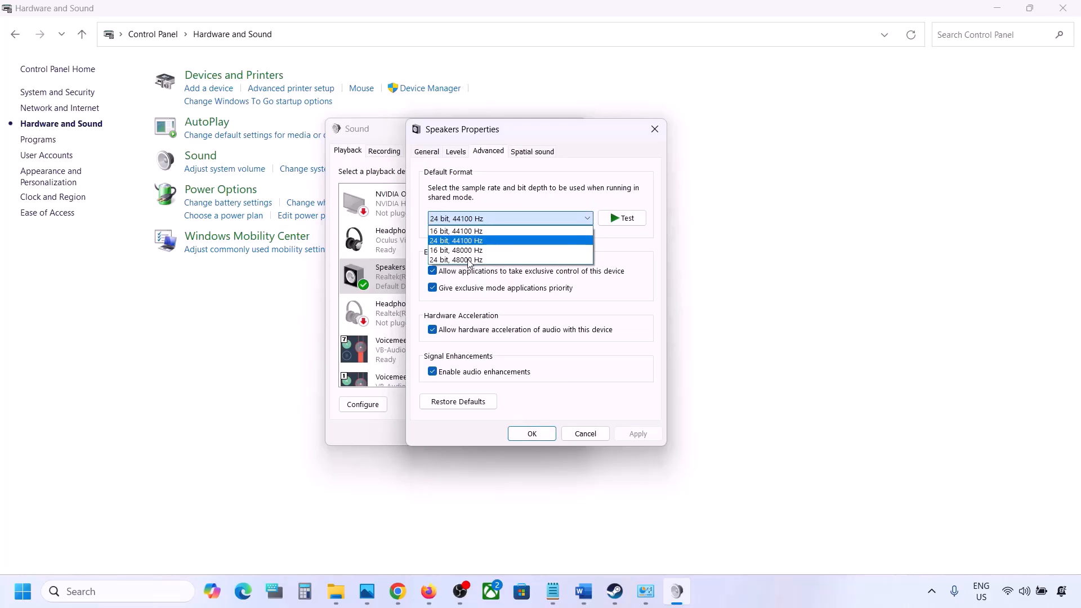
click(469, 260)
click(637, 434)
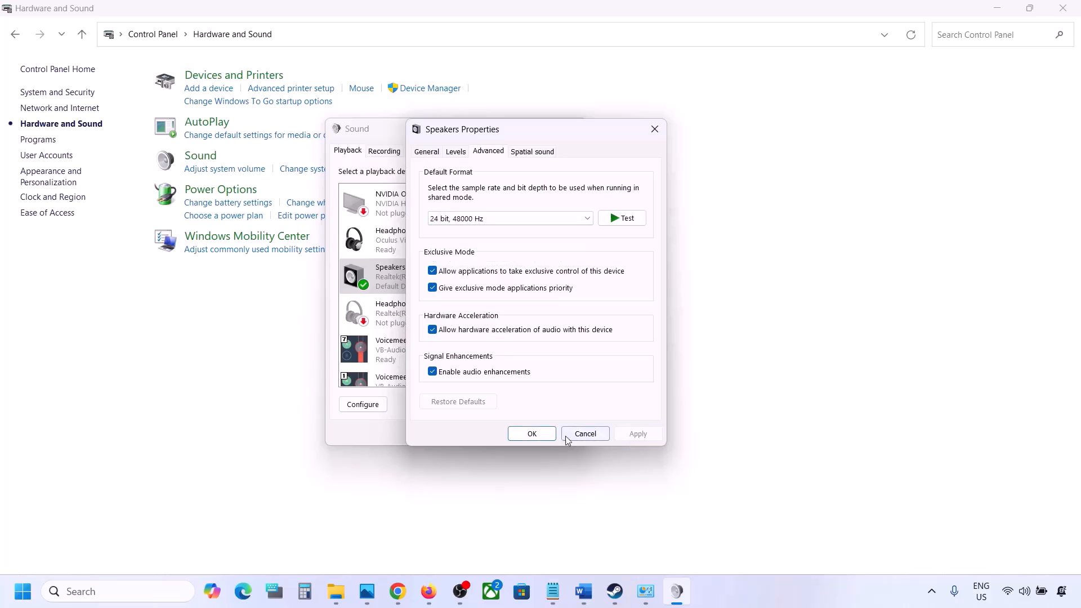
Confirm and close the speaker properties and Sound dialogs, and review the controller advice of Step 5 in the Word document
click(532, 433)
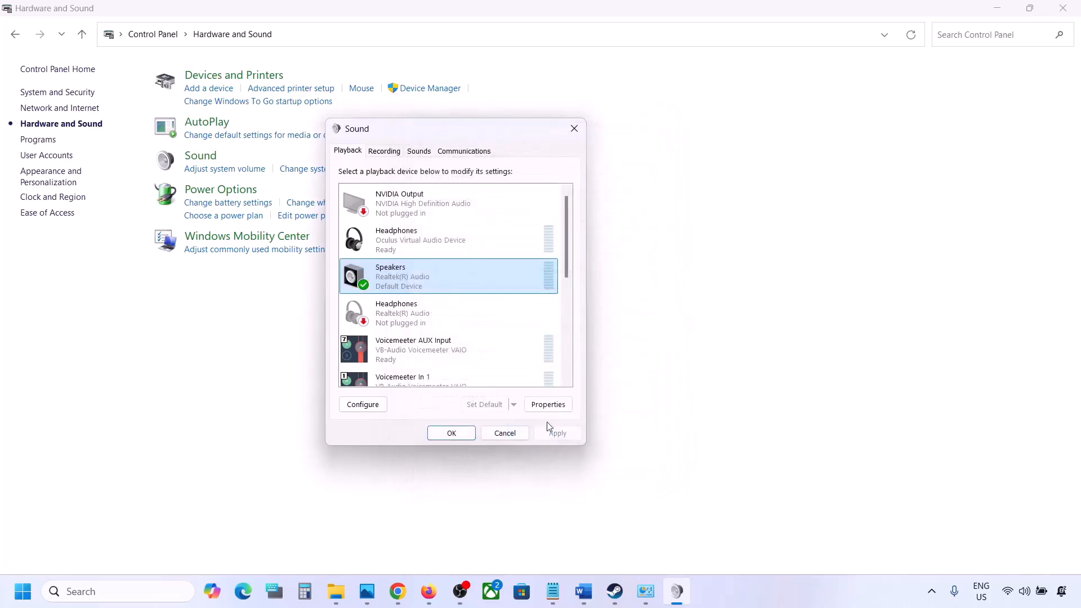
click(451, 433)
click(583, 591)
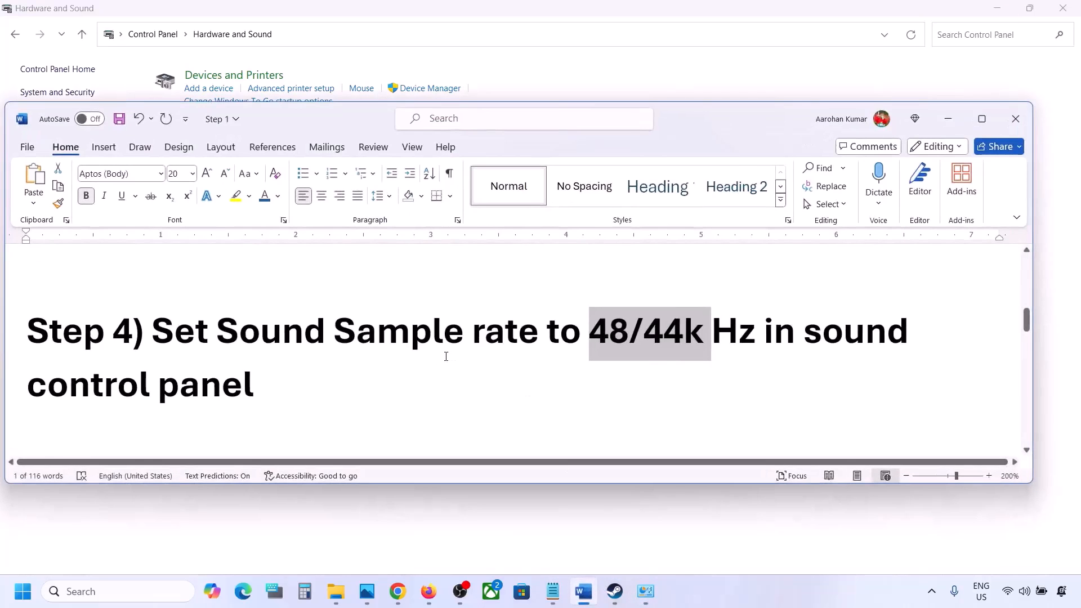
scroll(446, 357, down, 5)
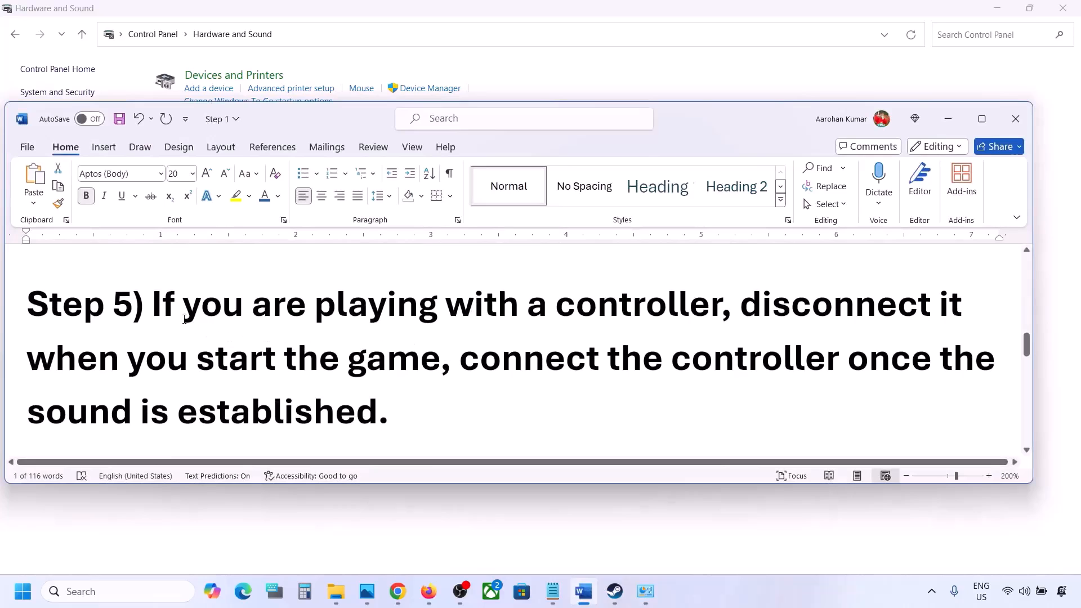
drag(176, 311, 380, 400)
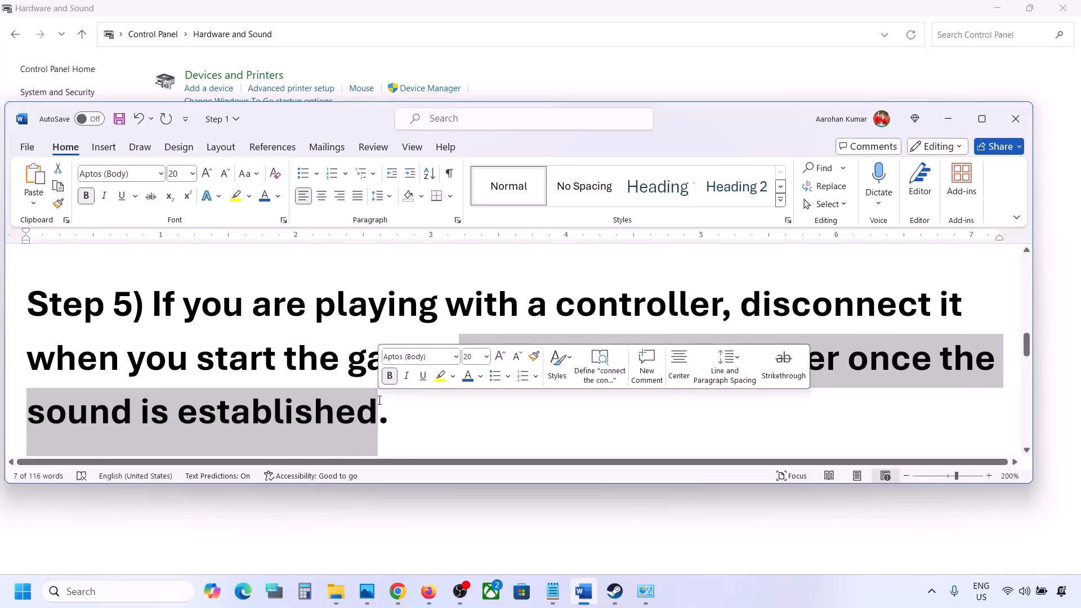
click(380, 401)
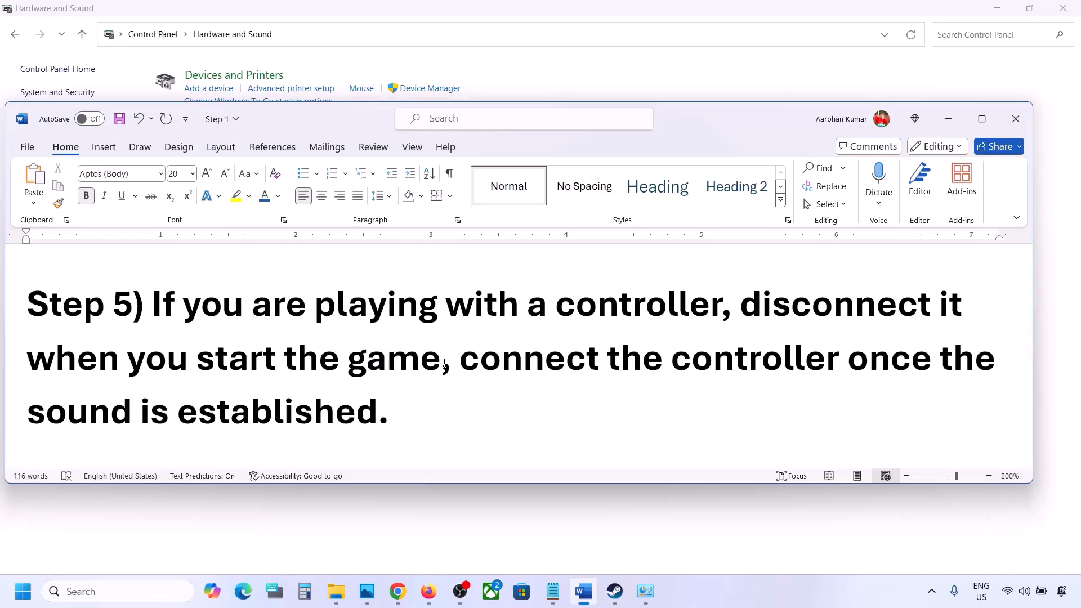
Highlight "Turn off Spatial Sound" in Step 6 and open the Sound dialog from Control Panel's Hardware and Sound category
scroll(444, 363, down, 3)
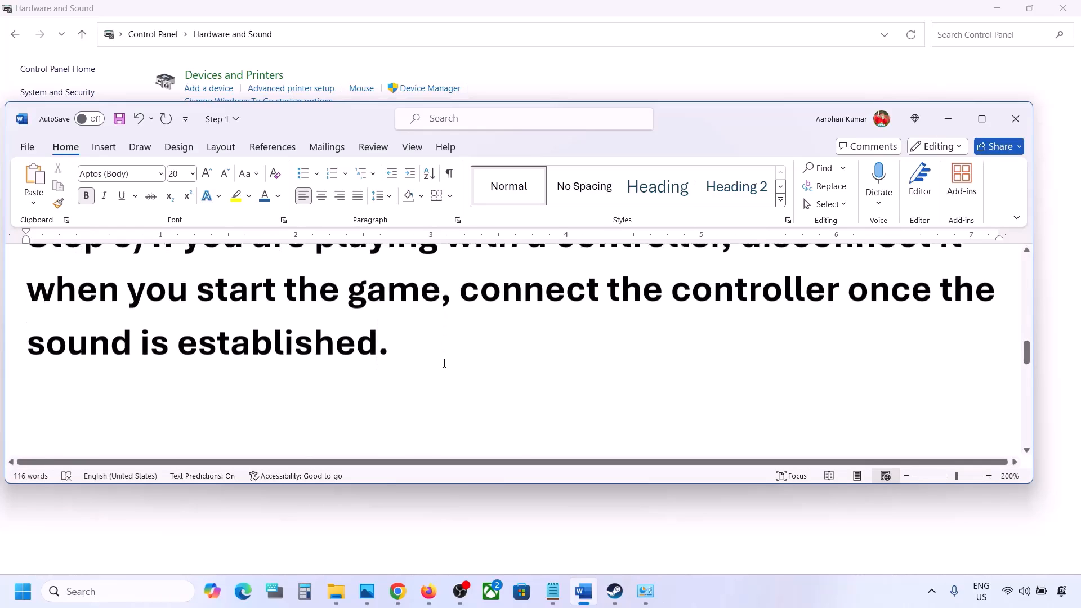
drag(173, 377, 523, 383)
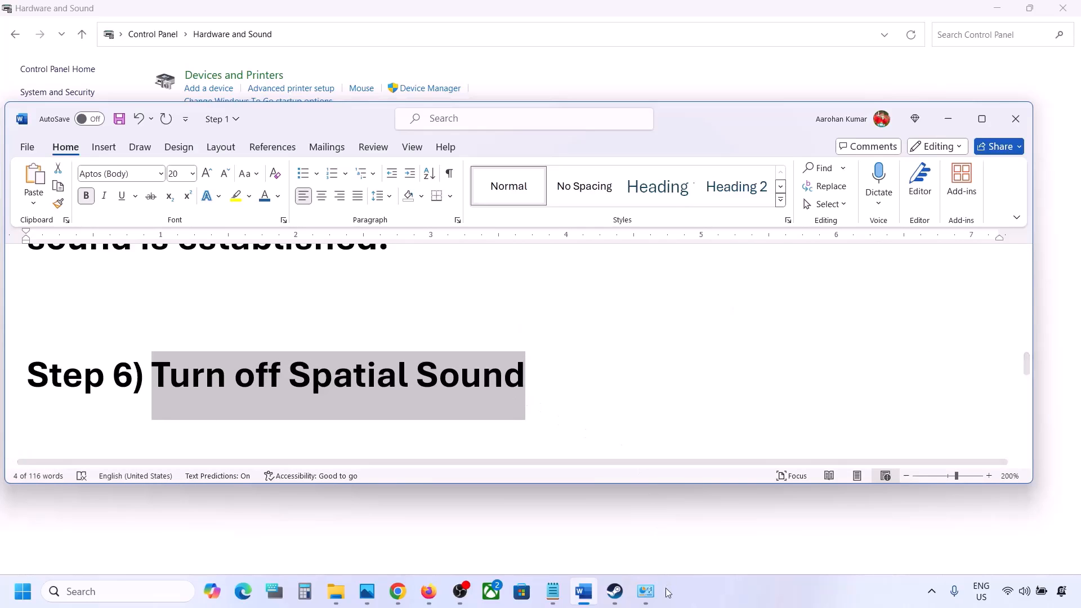
click(106, 591)
text(control)
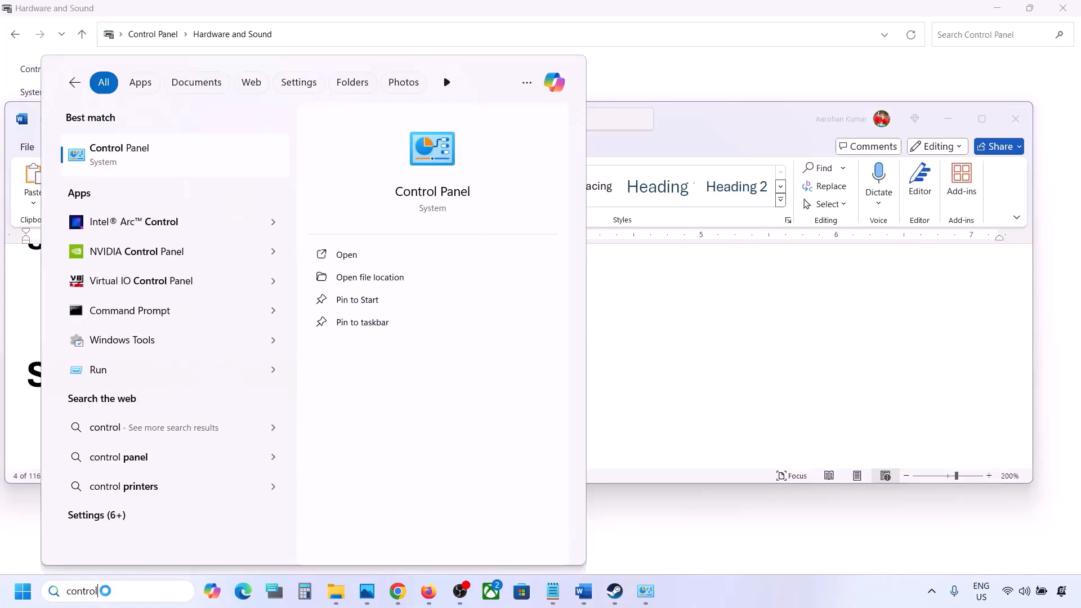
key(Return)
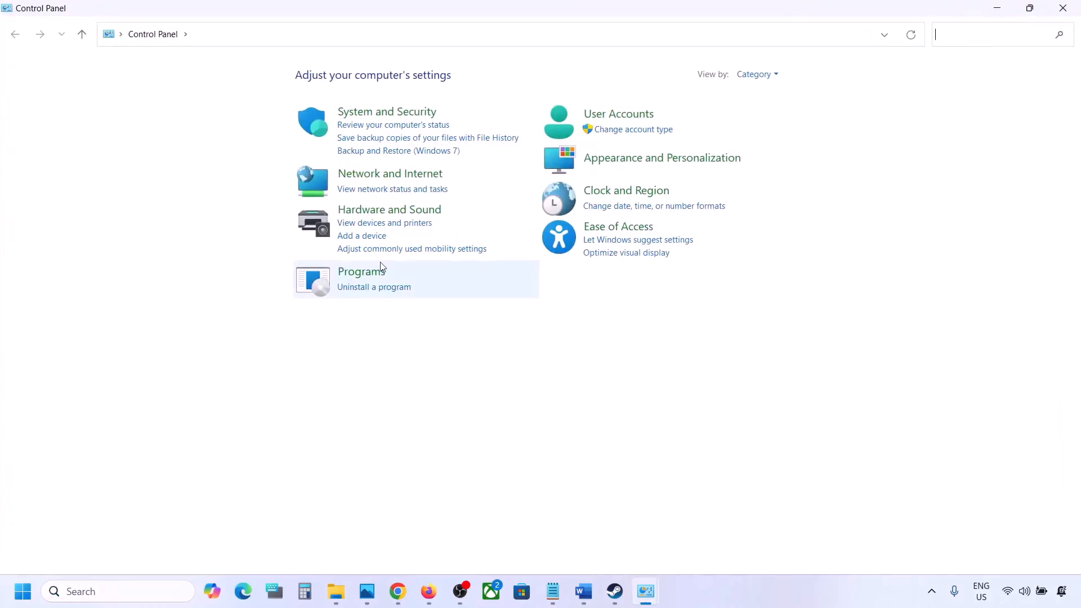
click(382, 209)
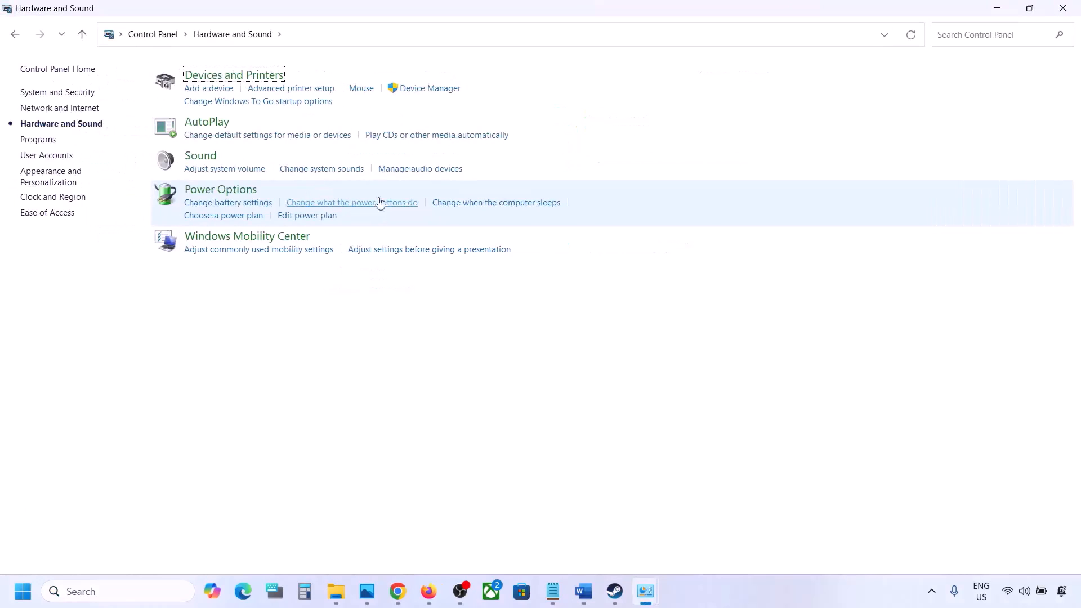
click(208, 162)
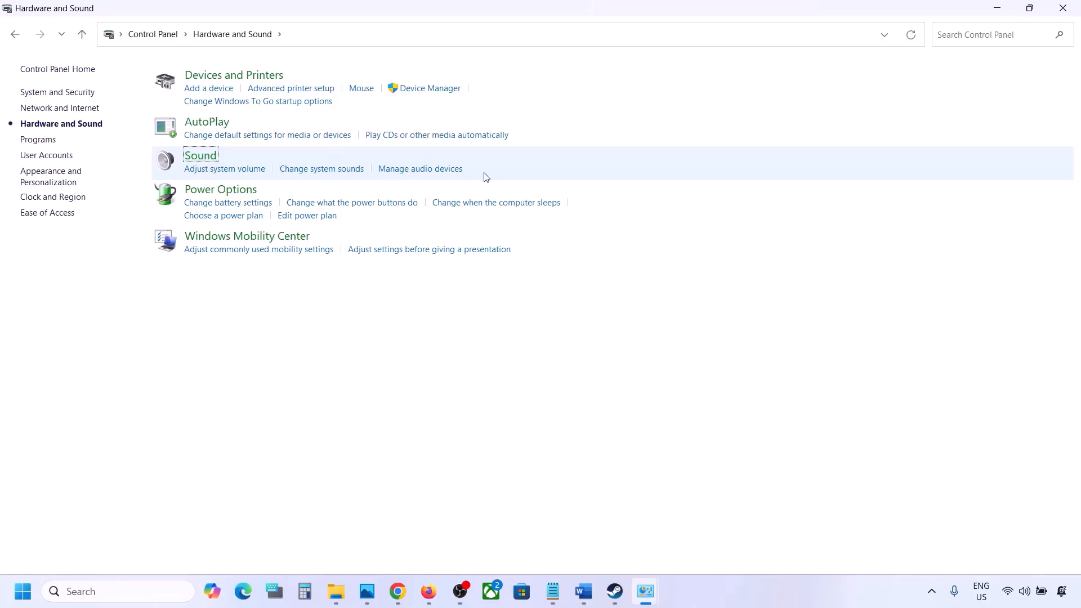
drag(214, 76, 466, 127)
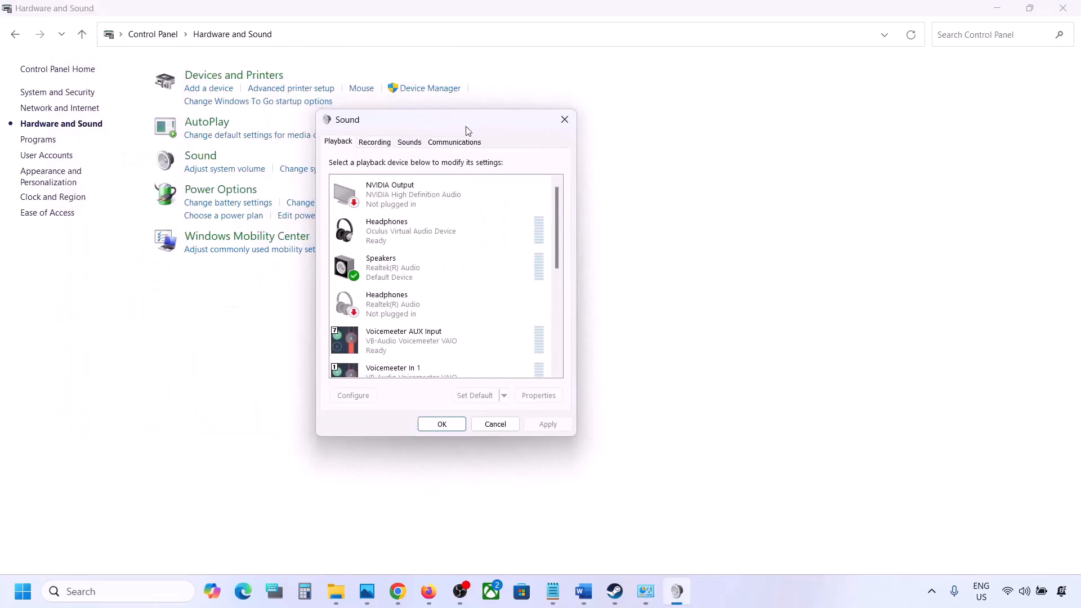
Set the spatial sound format of the Speakers (Realtek(R) Audio) playback device to Off, apply it, and close both dialogs
click(400, 275)
right_click(415, 268)
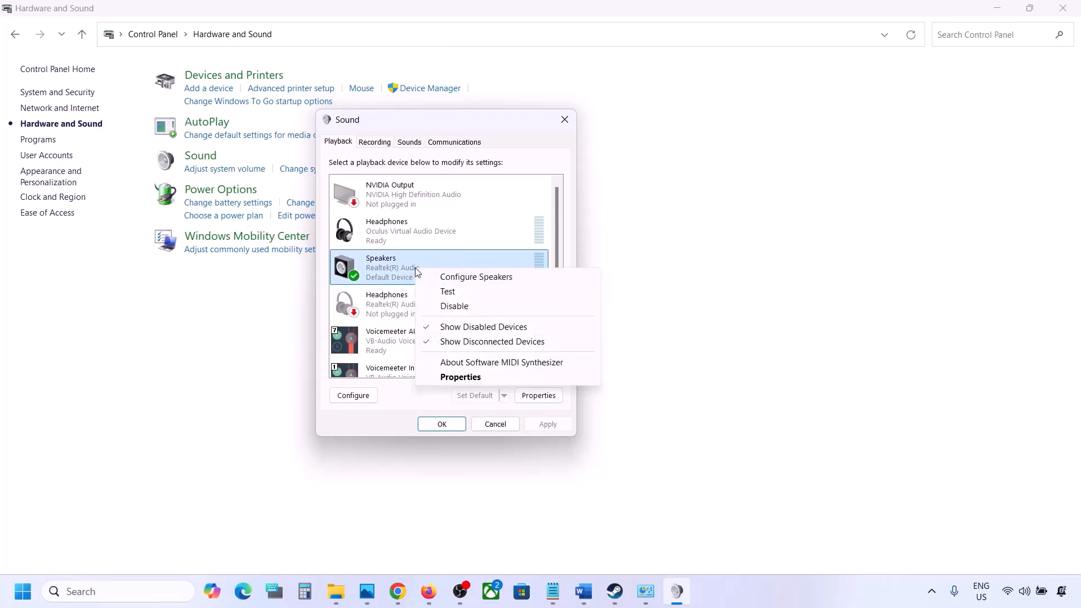
click(460, 378)
click(471, 194)
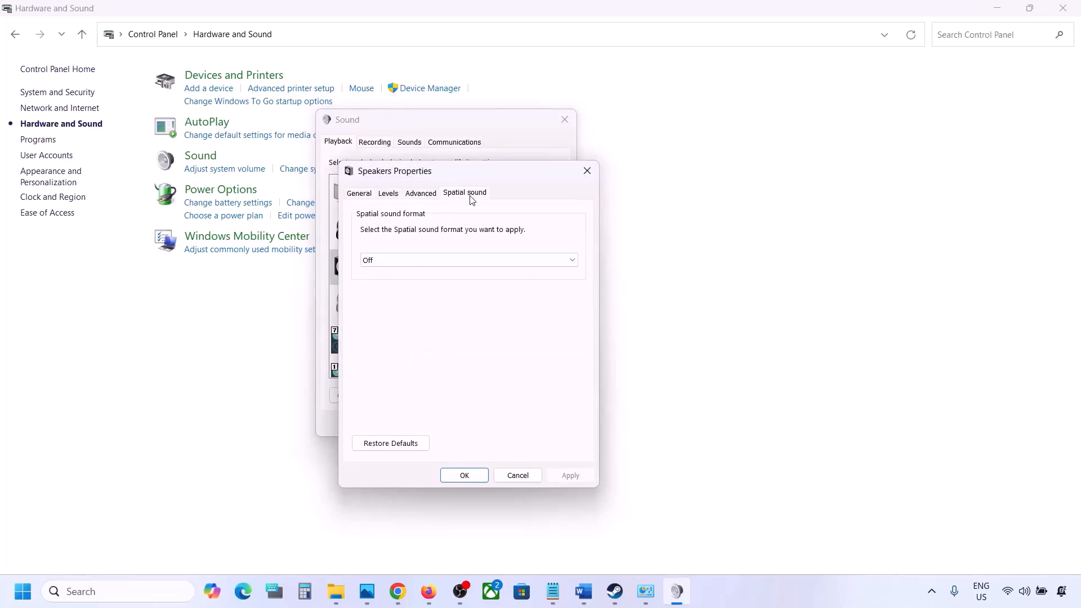
click(409, 258)
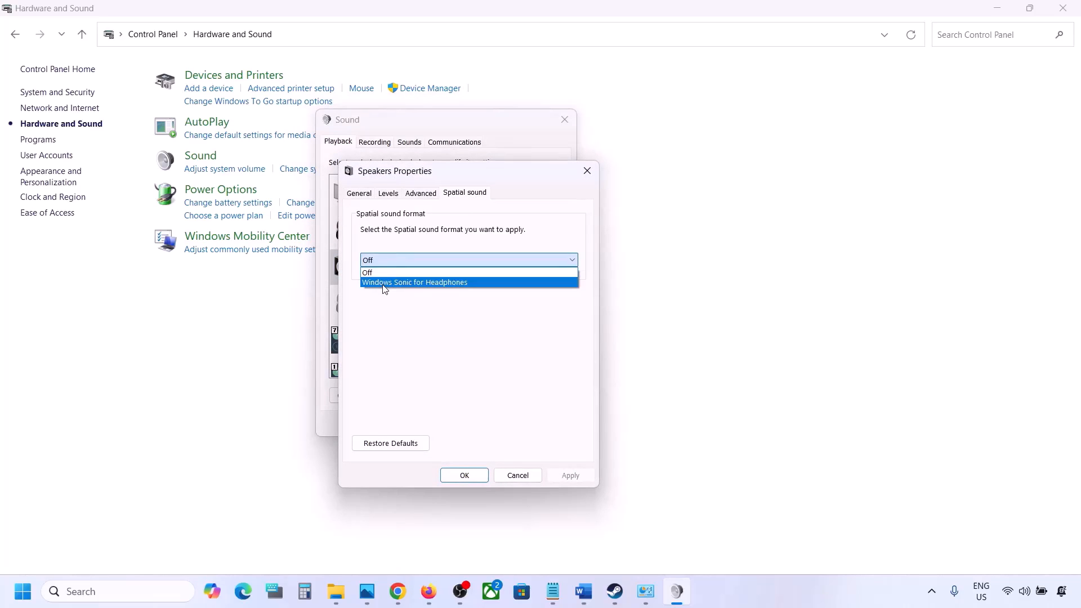
click(373, 273)
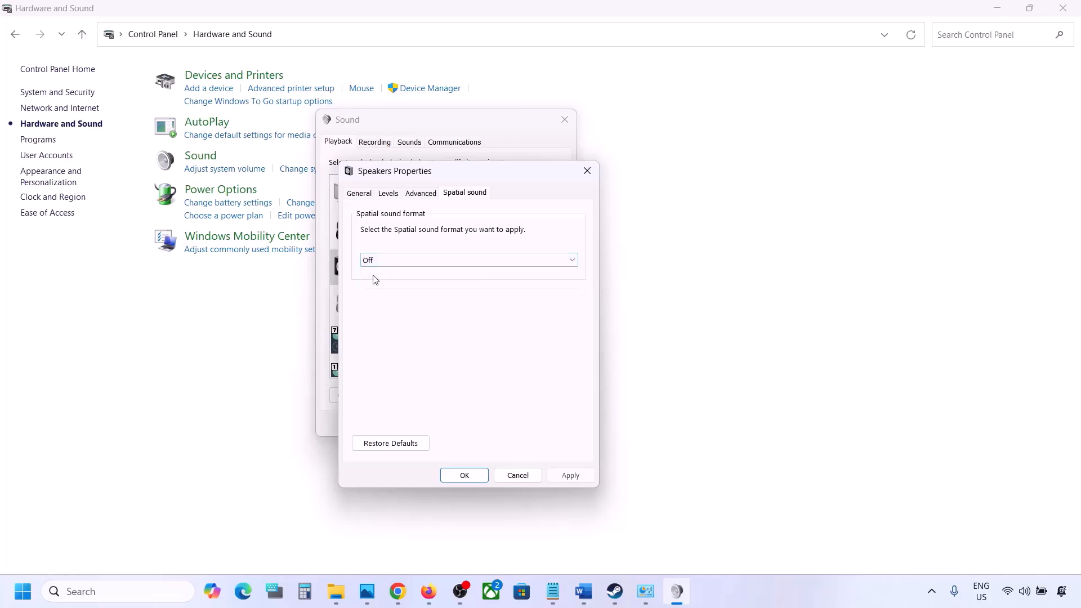
click(568, 478)
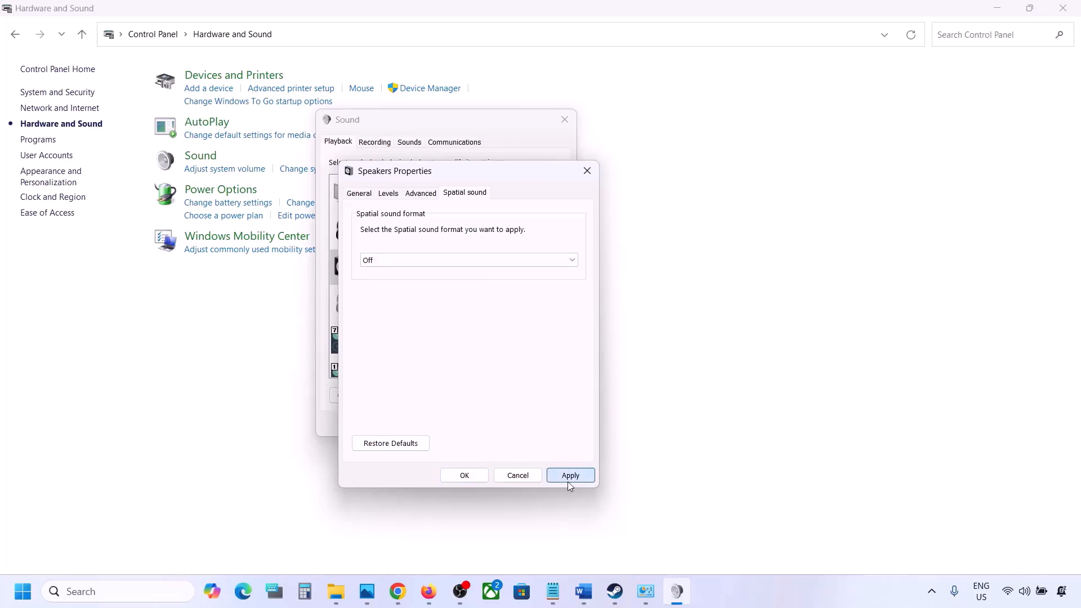
click(472, 477)
click(458, 424)
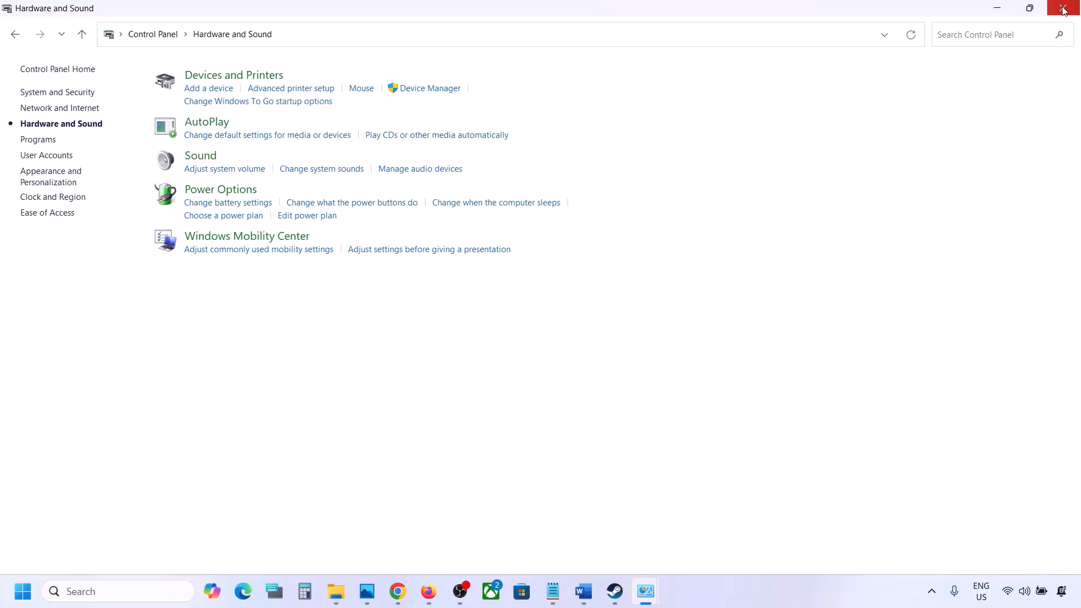
Return to the Word document, maximize it, and highlight the Step 7 text on disabling Oculus/voicemeeter audio devices
key(alt+Tab)
scroll(497, 376, down, 3)
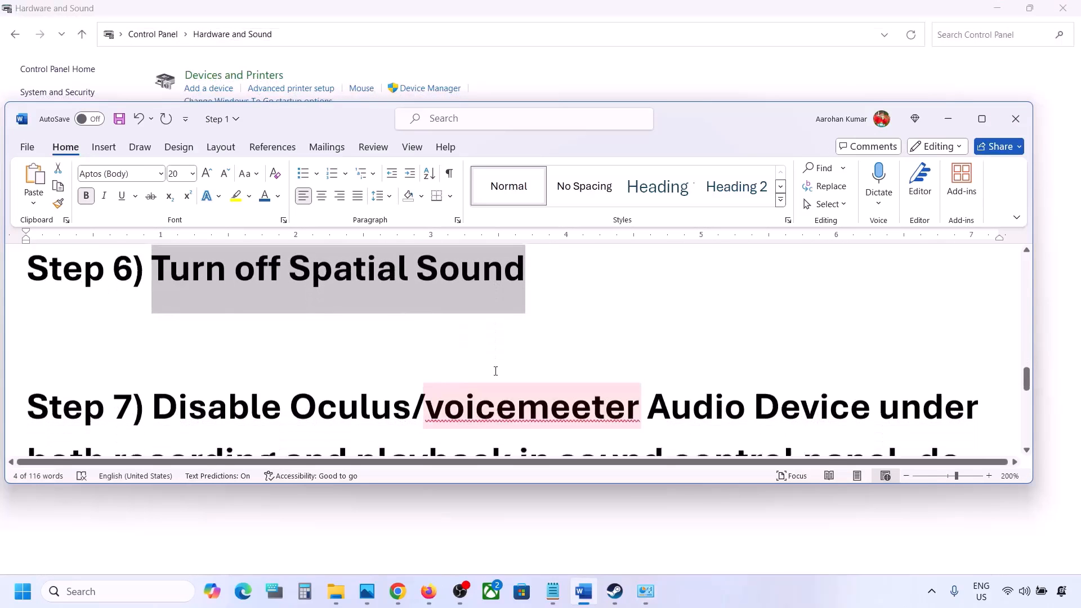
click(982, 119)
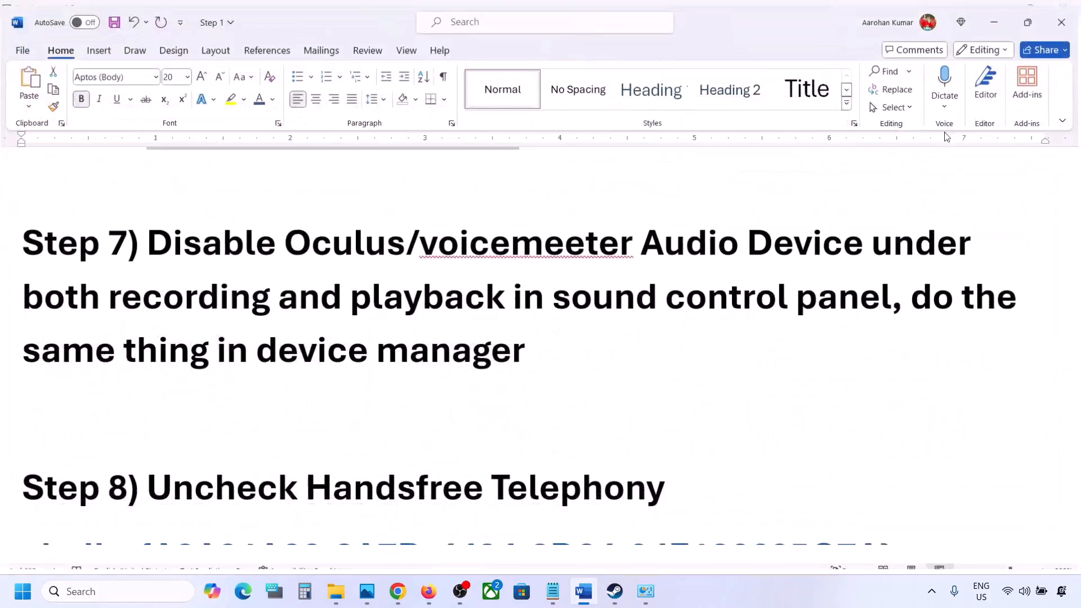
scroll(286, 359, up, 2)
drag(286, 360, 594, 363)
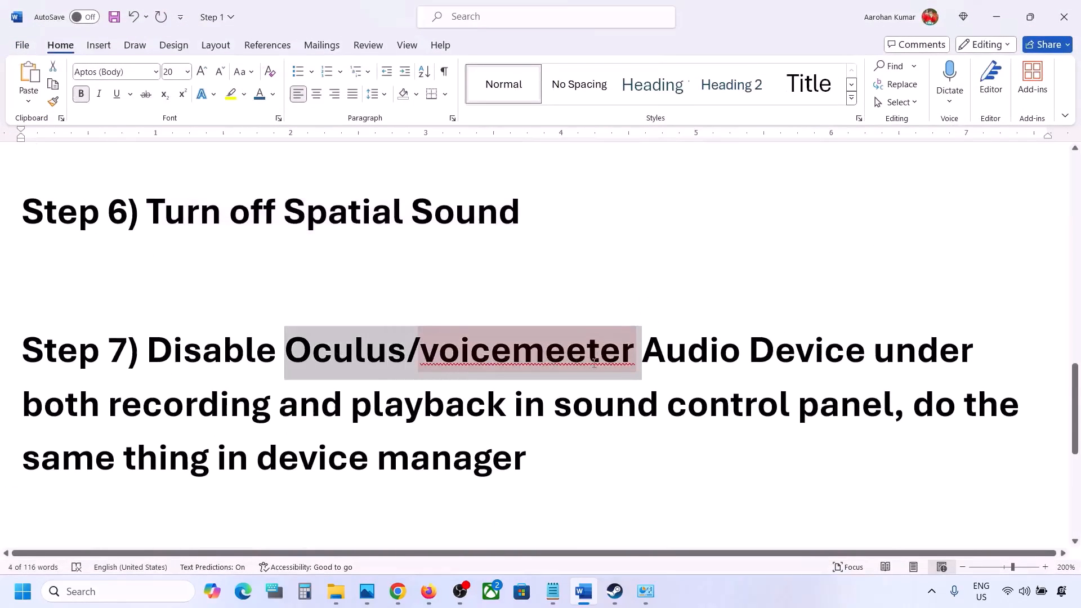
click(687, 352)
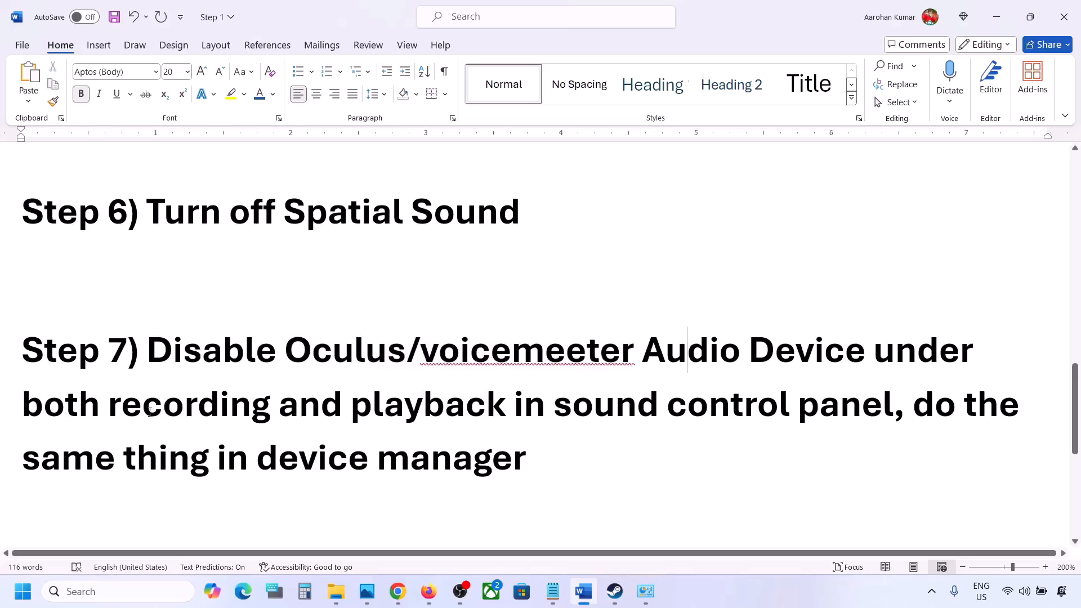
drag(171, 336, 794, 408)
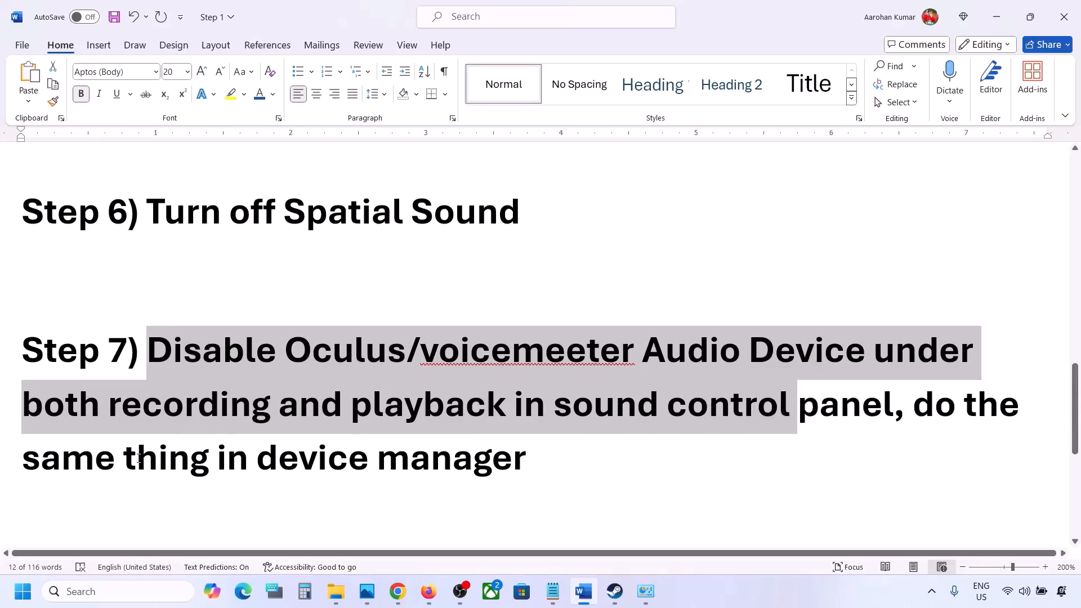
drag(139, 459, 526, 459)
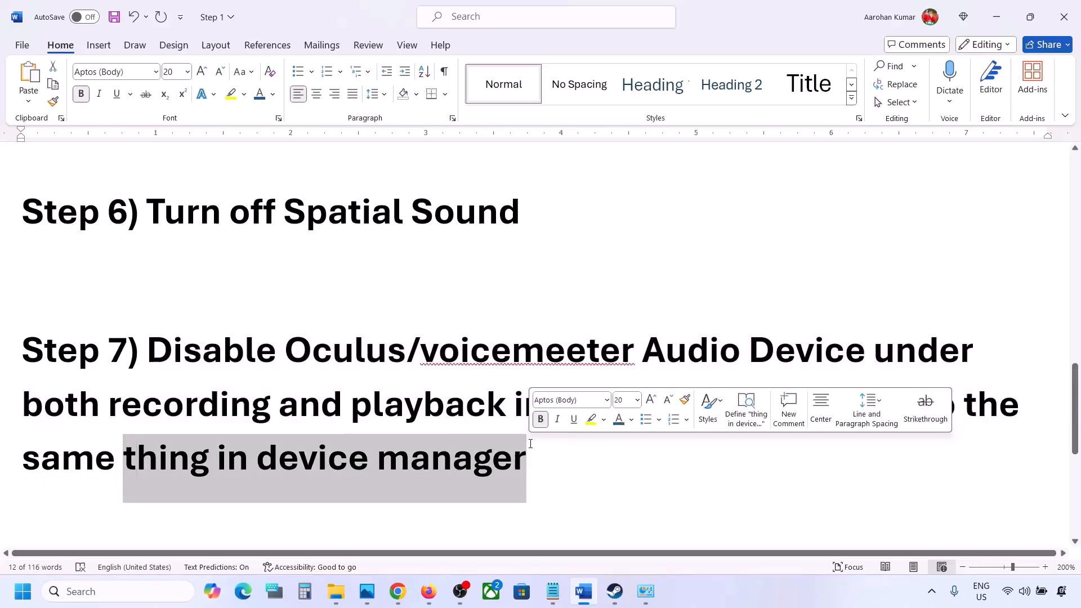
Search Windows for "control", open Control Panel, and bring up the Sound dialog's playback devices under Hardware and Sound
click(110, 586)
text(control)
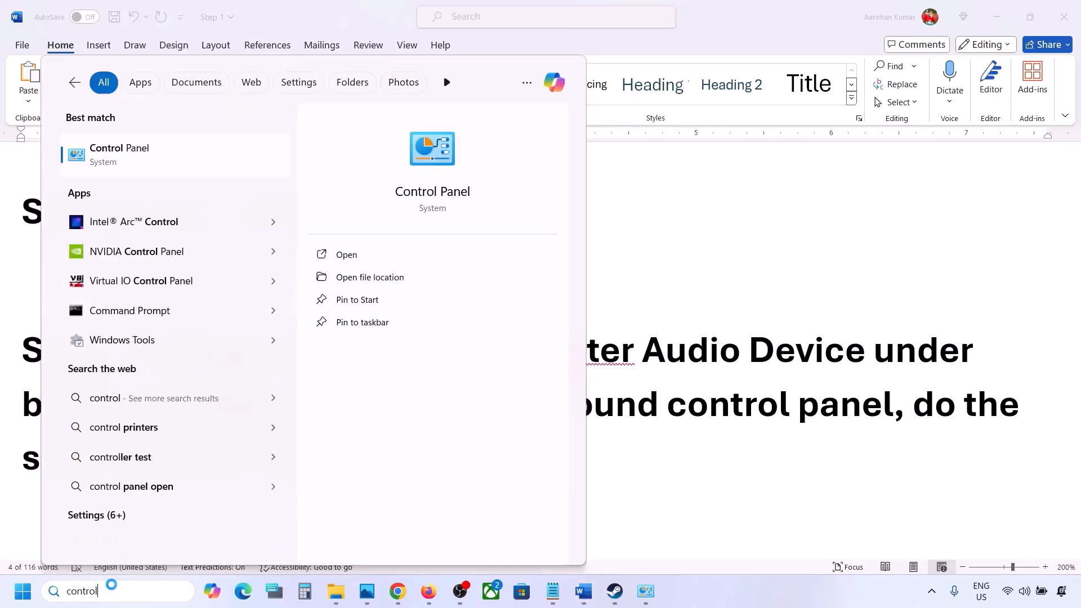
key(Return)
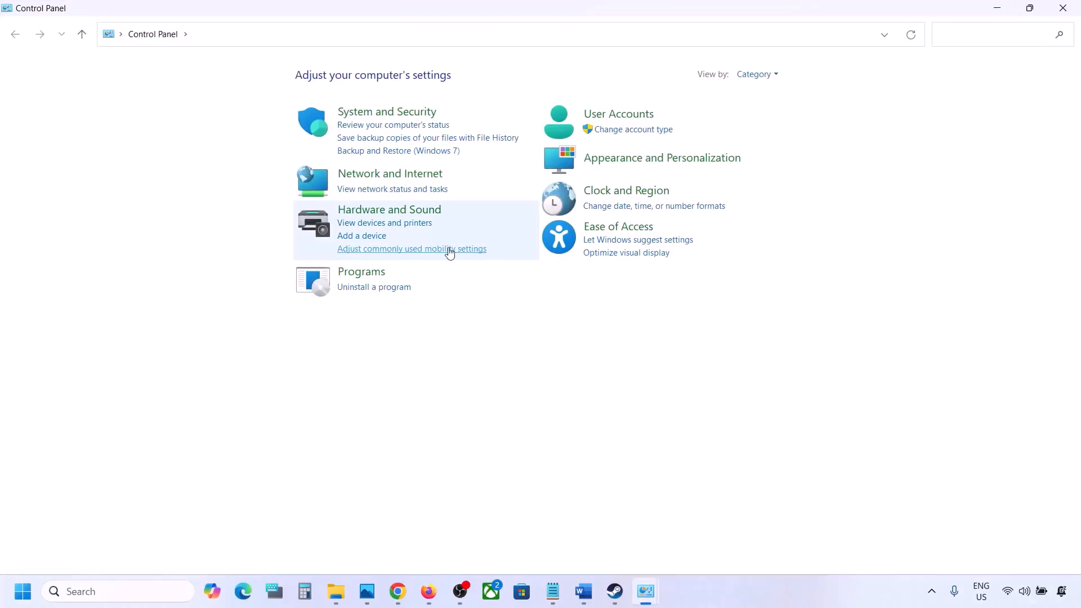
click(365, 210)
click(203, 158)
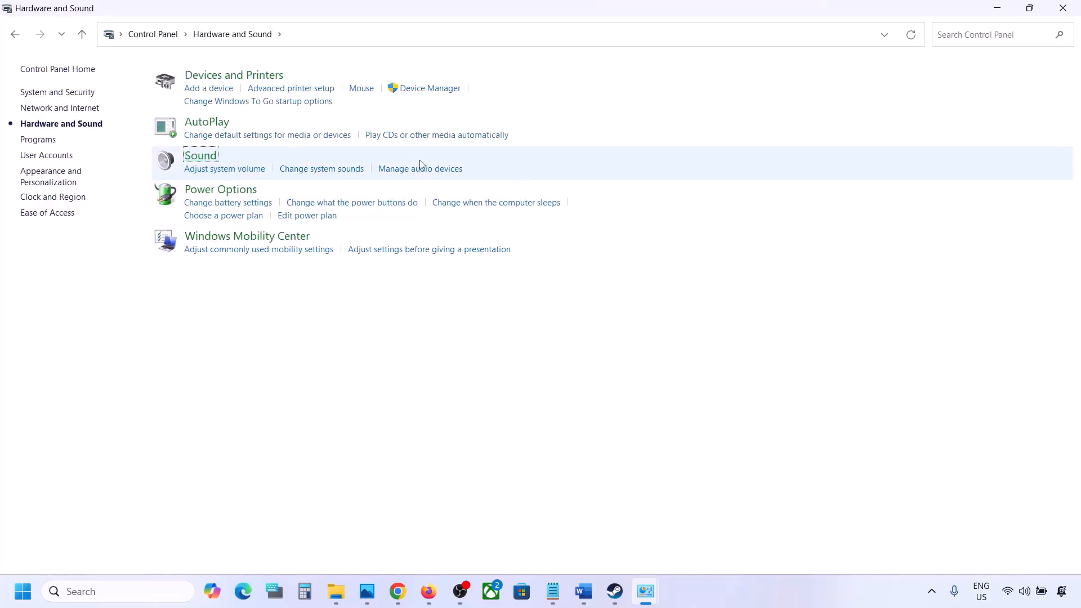
drag(215, 96, 634, 119)
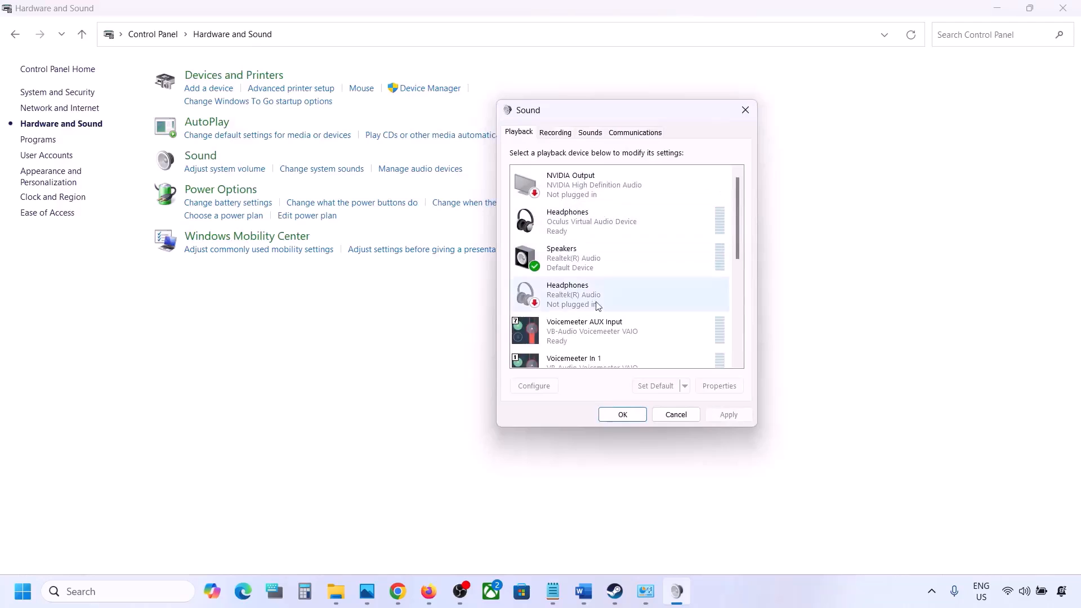
Disable the Headphones (Oculus Virtual Audio Device) playback device in the Sound dialog
scroll(611, 277, down, 5)
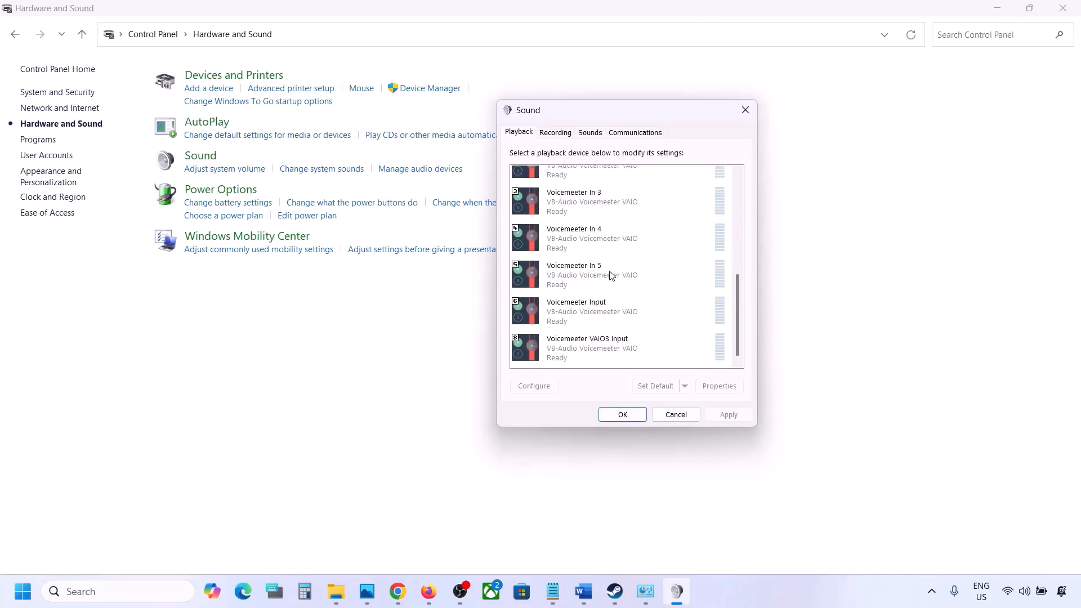
scroll(611, 276, up, 5)
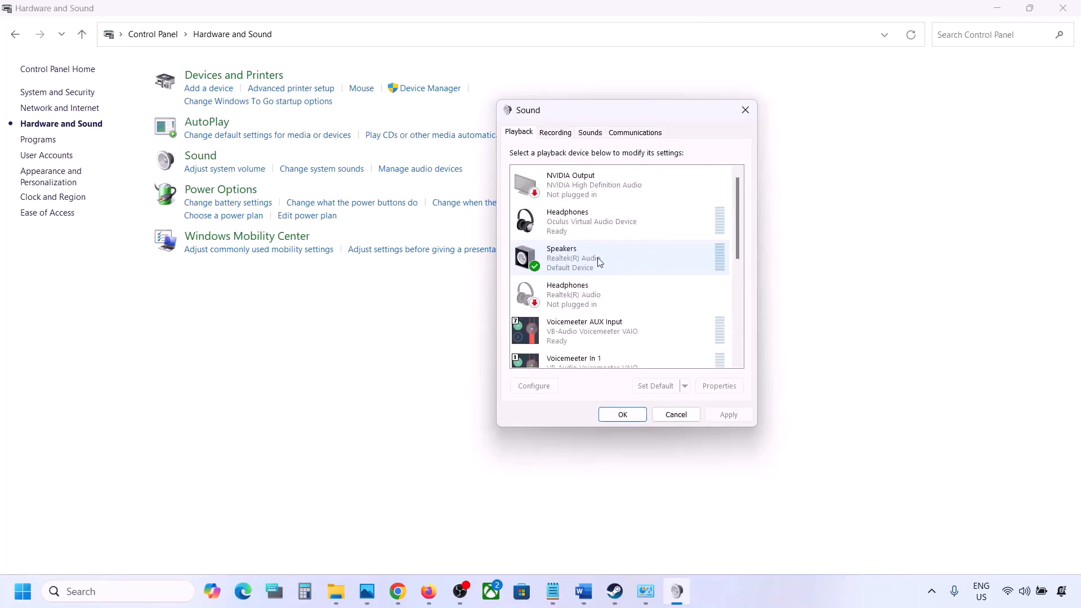
click(597, 260)
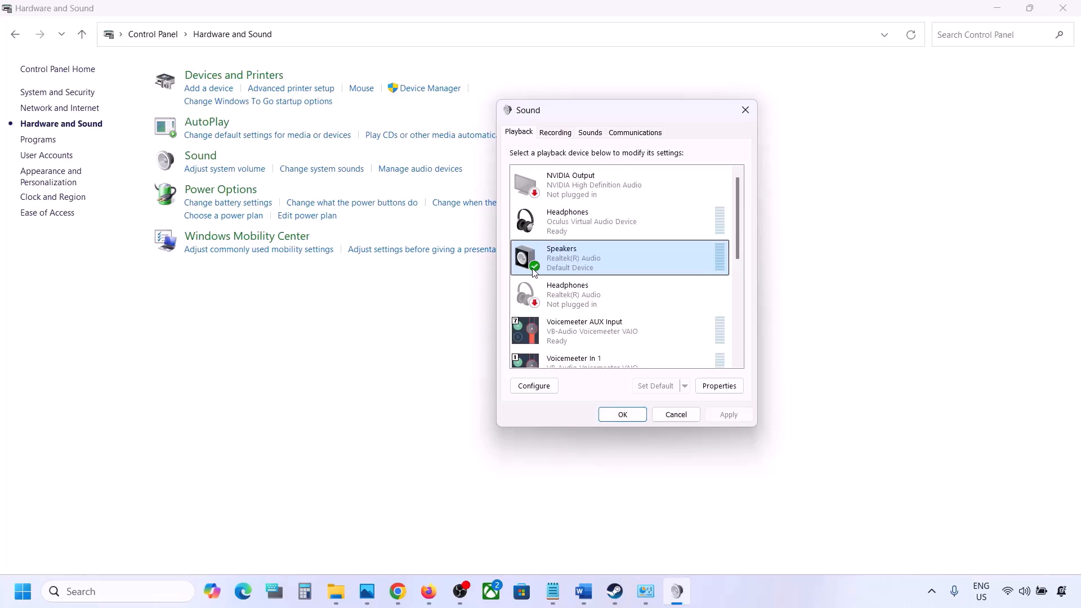
scroll(588, 345, down, 5)
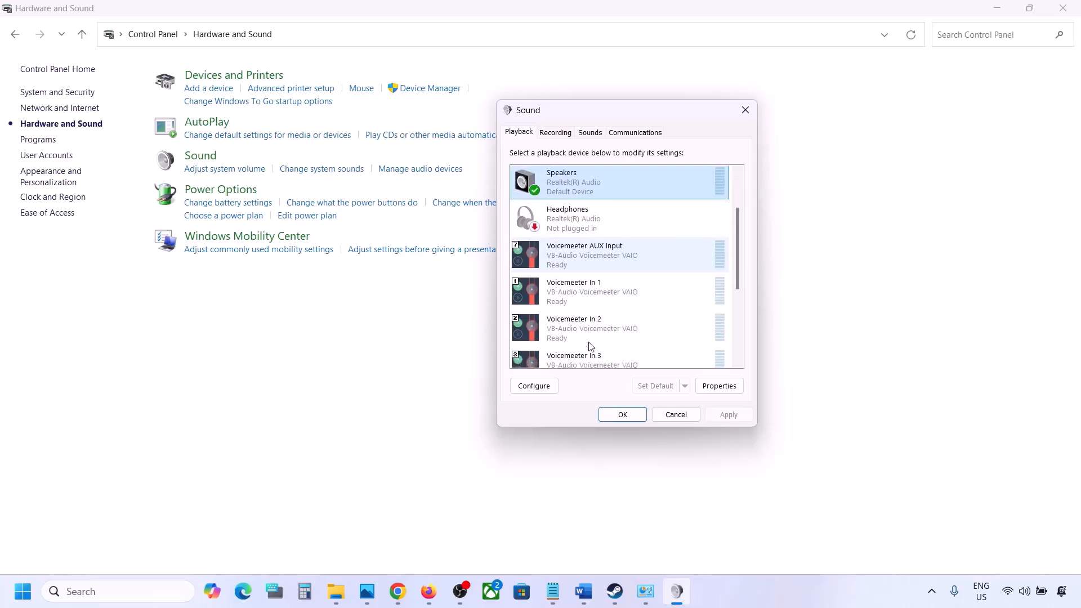
scroll(621, 311, up, 5)
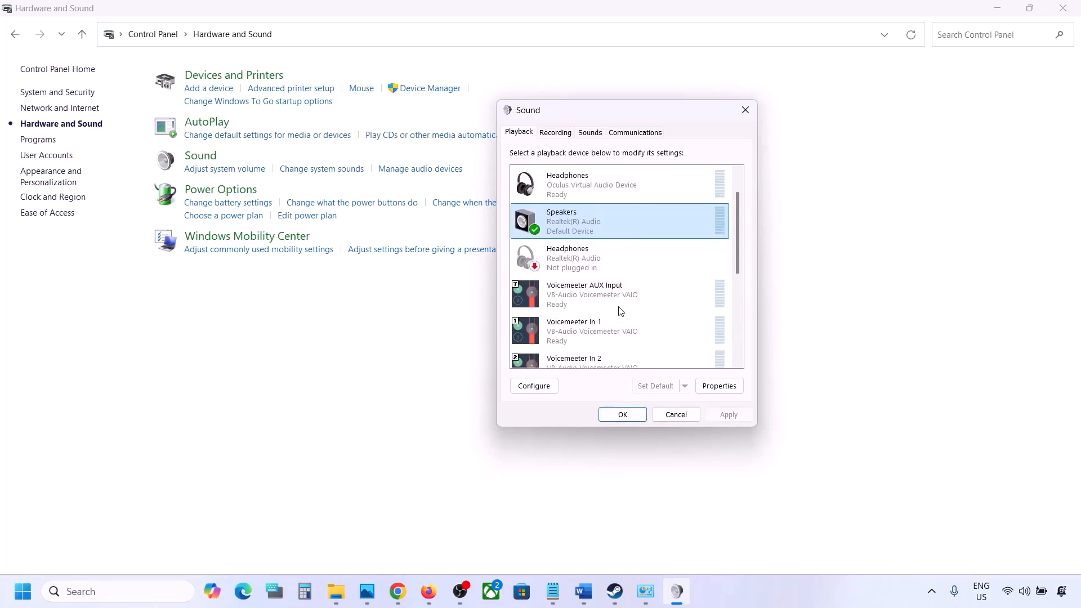
scroll(606, 269, up, 1)
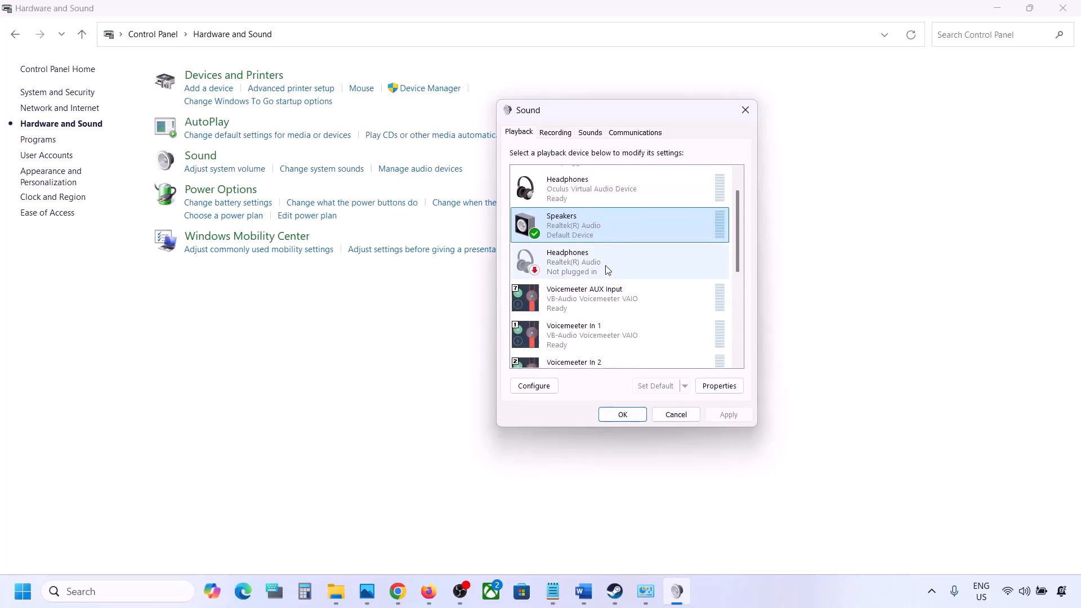
click(568, 192)
right_click(577, 191)
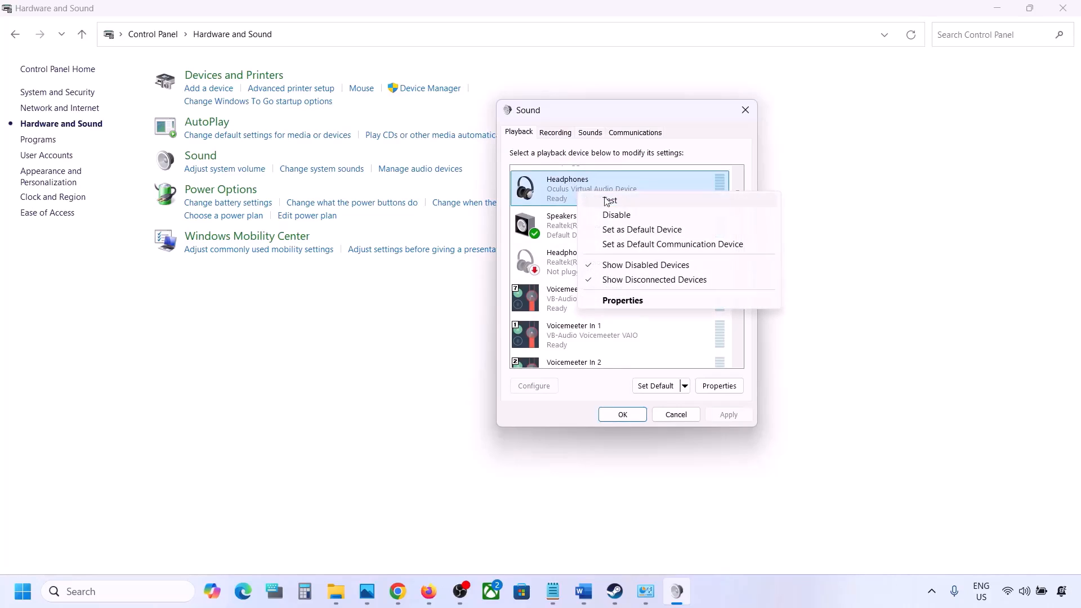
click(615, 215)
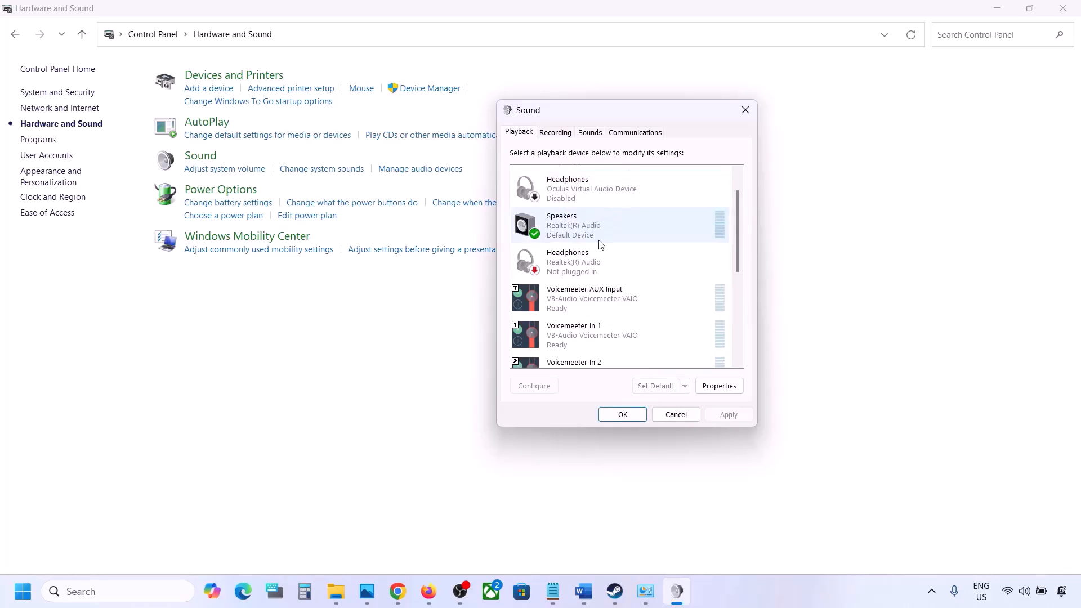
scroll(600, 244, down, 2)
scroll(601, 244, up, 3)
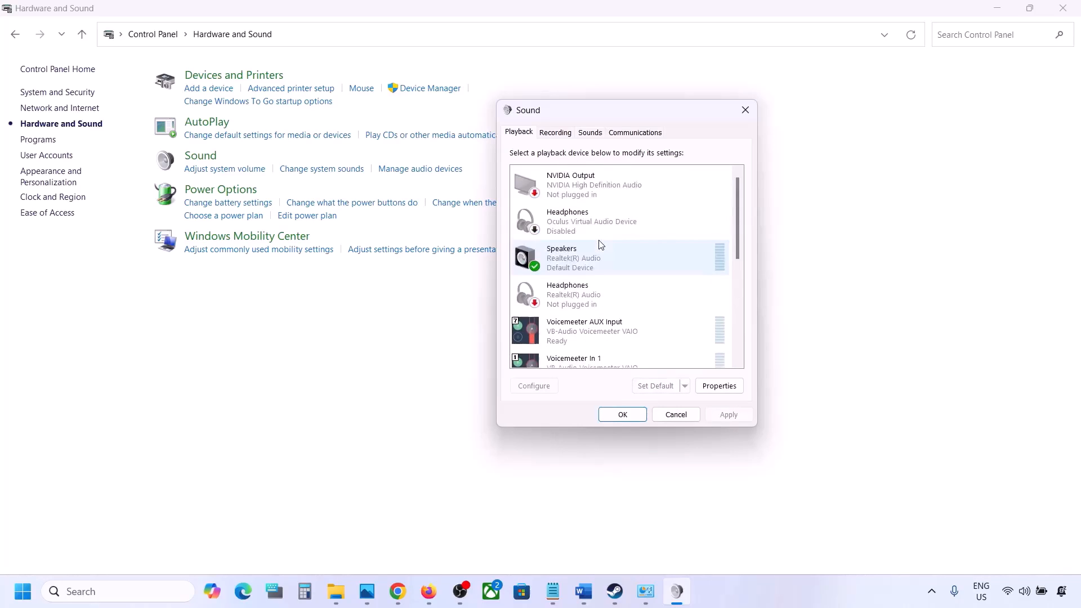
right_click(577, 212)
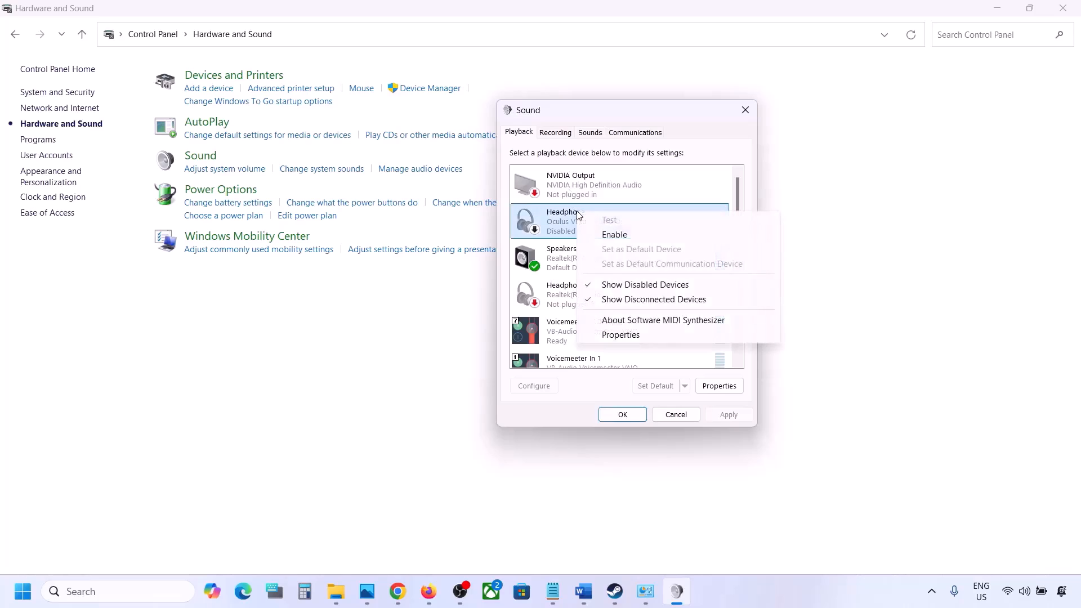
click(568, 236)
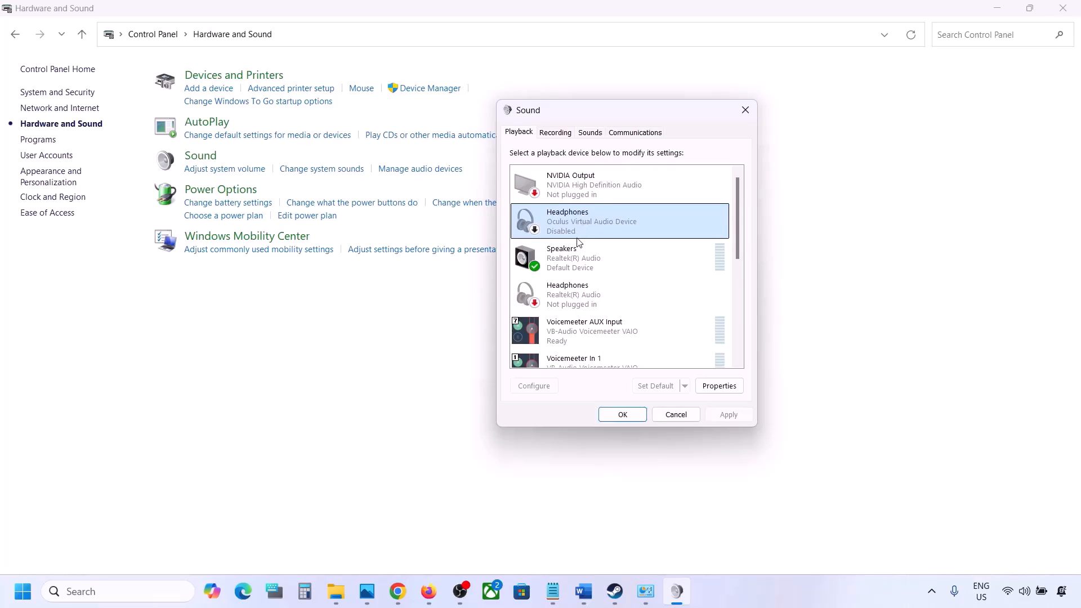
Disable the playback devices Voicemeeter AUX Input, Voicemeeter In 1, Voicemeeter In 2 and Voicemeeter In 3
scroll(579, 242, down, 1)
click(571, 259)
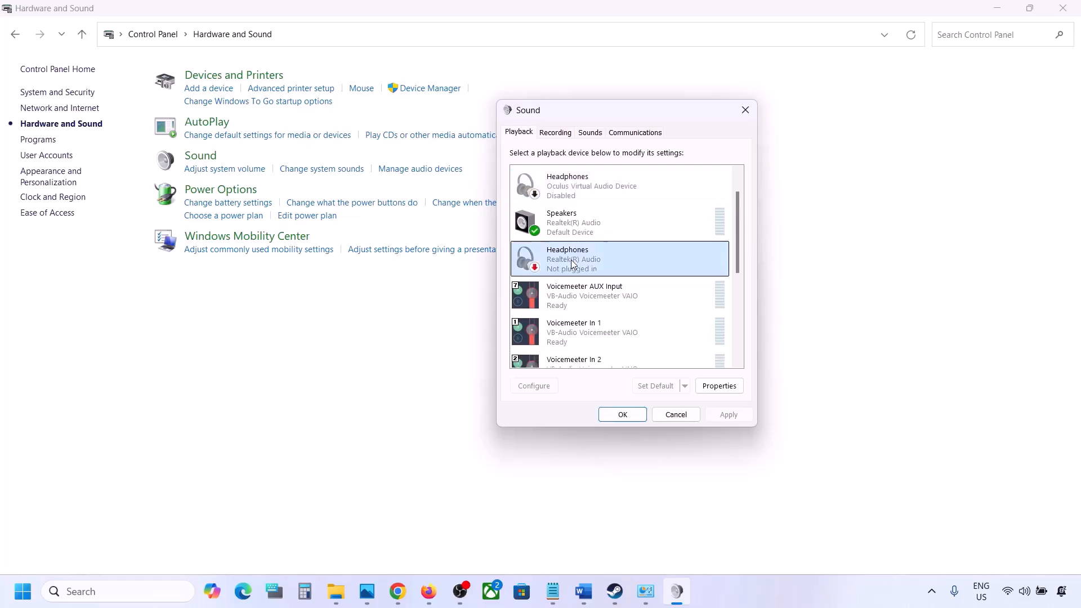
scroll(571, 259, down, 1)
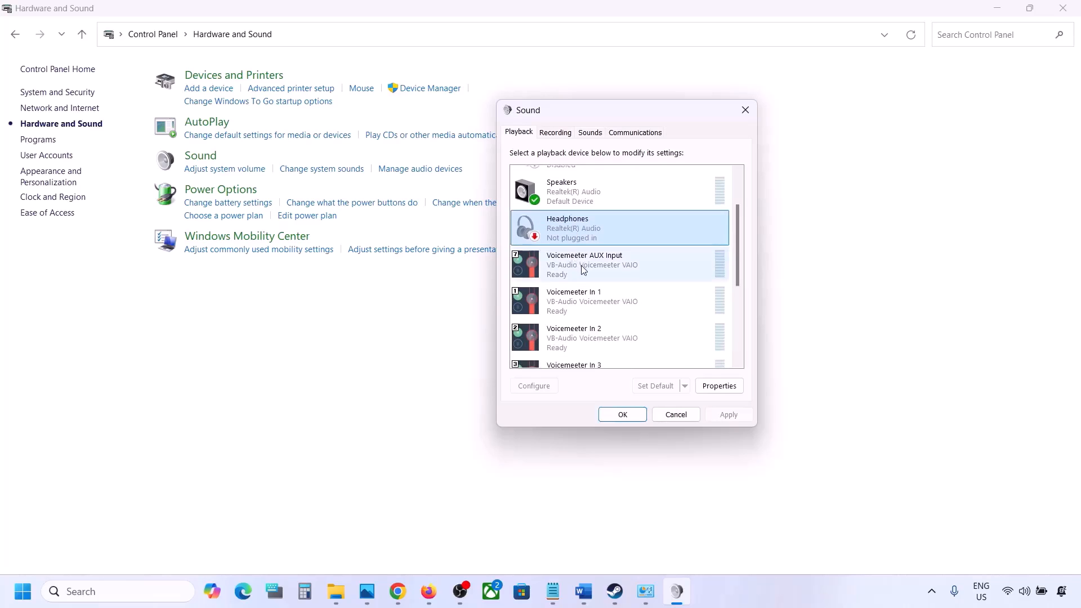
click(581, 265)
right_click(581, 265)
click(619, 302)
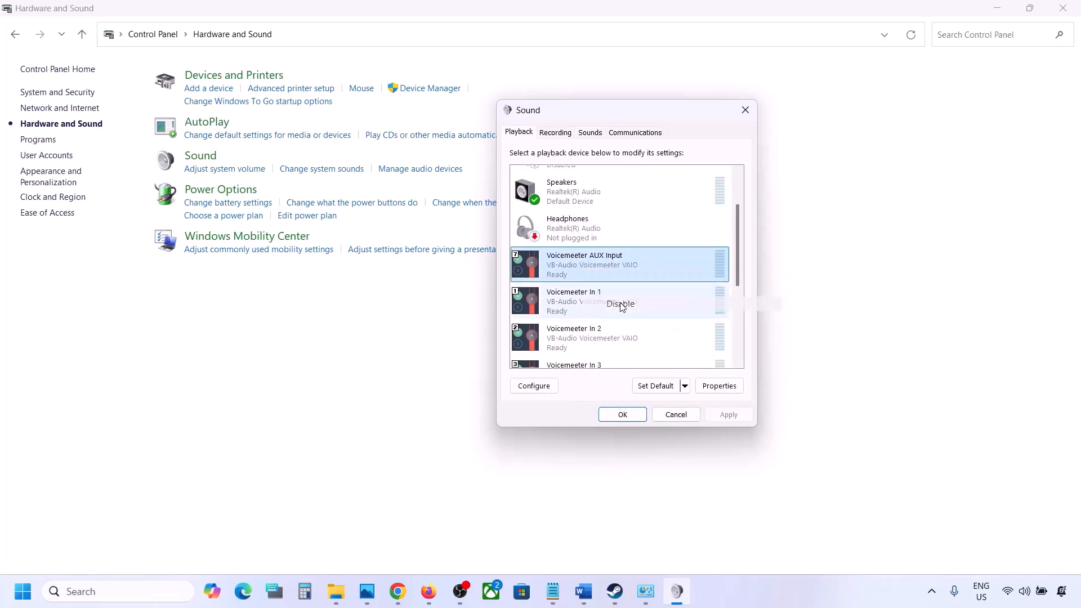
right_click(590, 309)
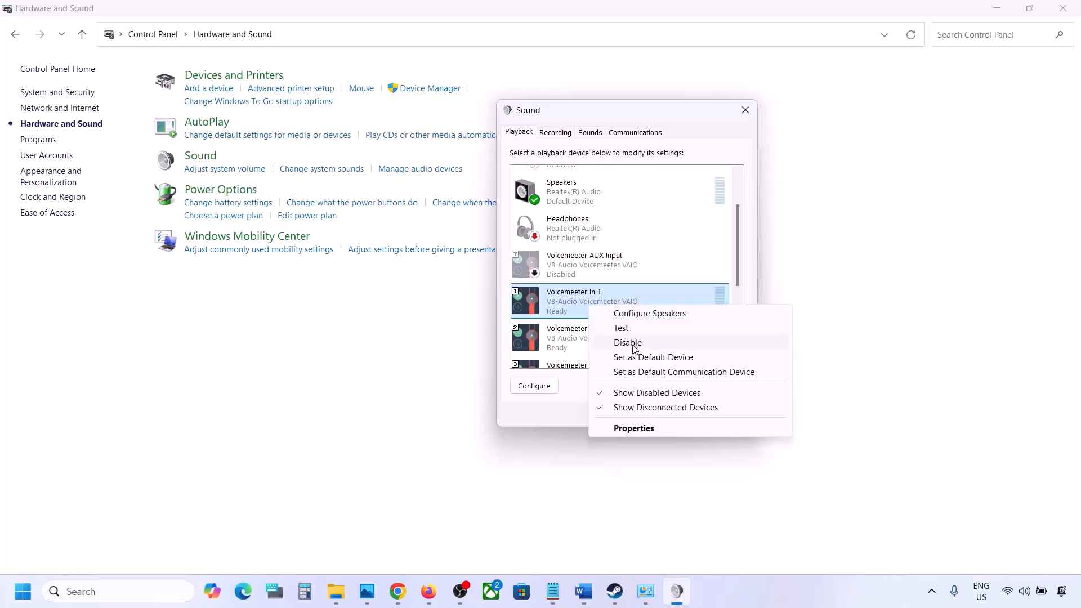
click(634, 349)
right_click(593, 307)
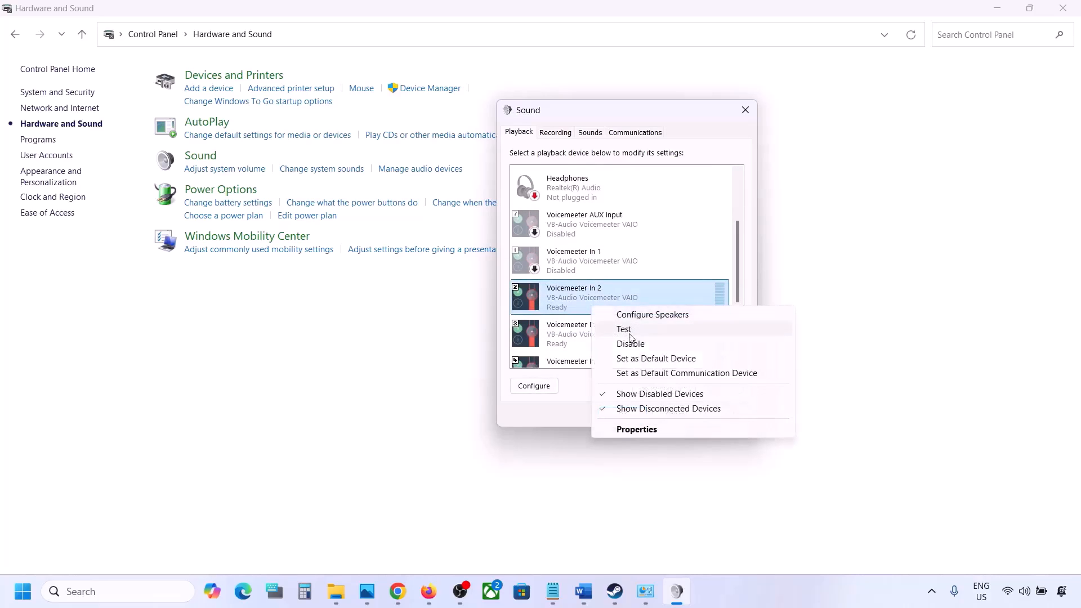
click(630, 344)
right_click(582, 341)
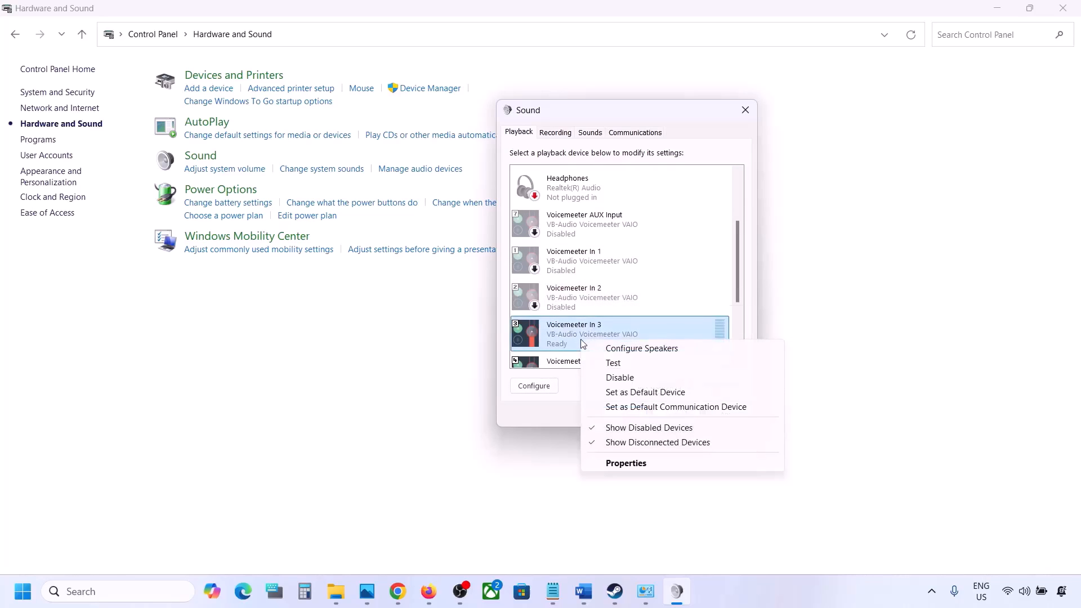
click(620, 377)
Disable the remaining Voicemeeter playback devices: Voicemeeter Input, In 5, In 4 and VAIO3 Input
scroll(576, 312, down, 2)
click(575, 312)
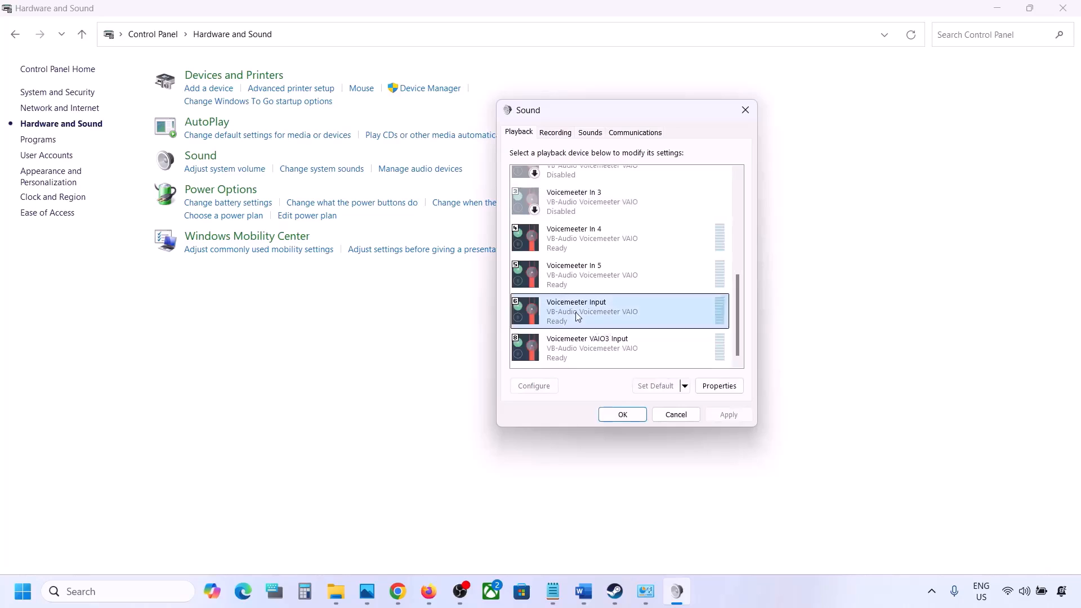
right_click(576, 312)
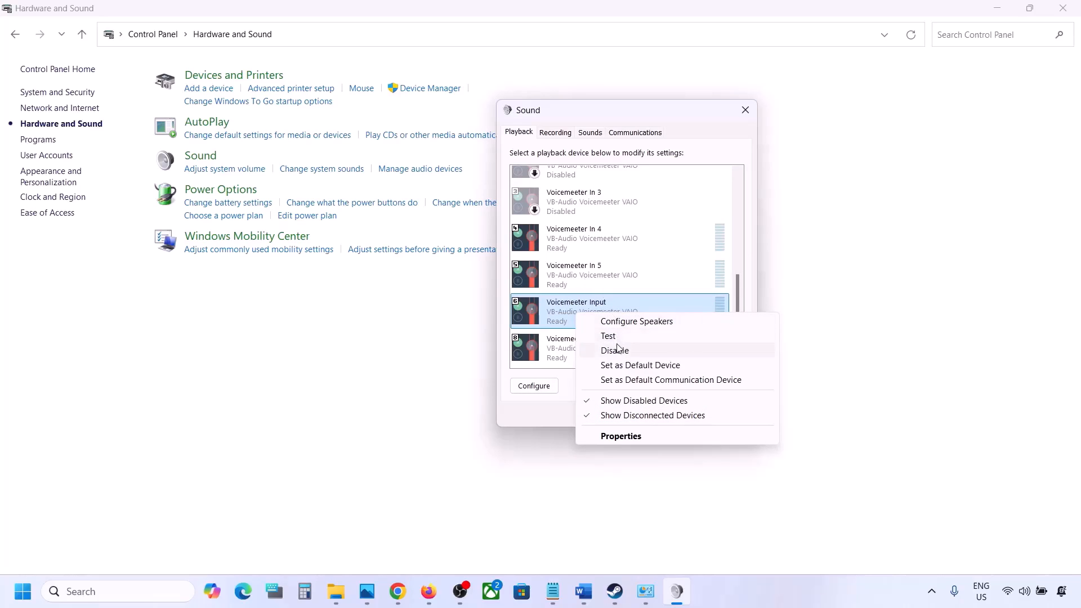
click(616, 350)
right_click(567, 280)
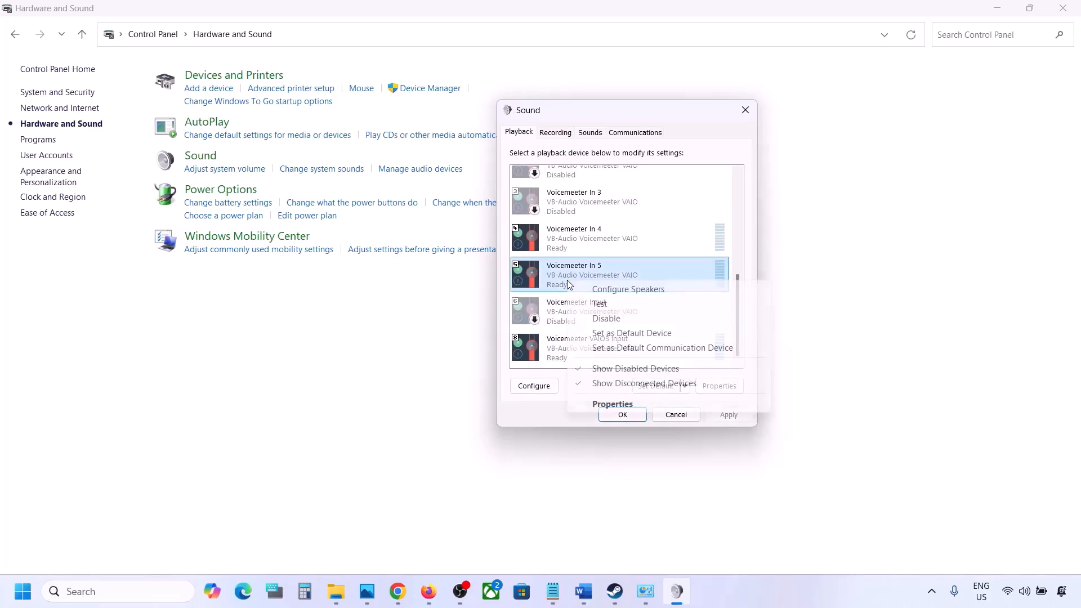
click(604, 322)
click(575, 240)
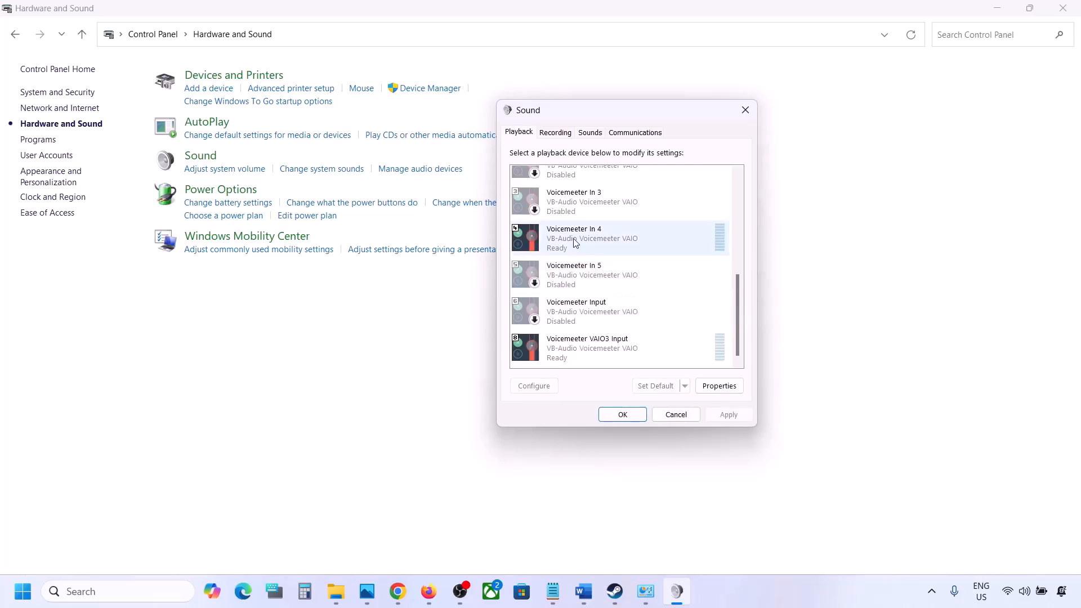
right_click(574, 239)
click(606, 276)
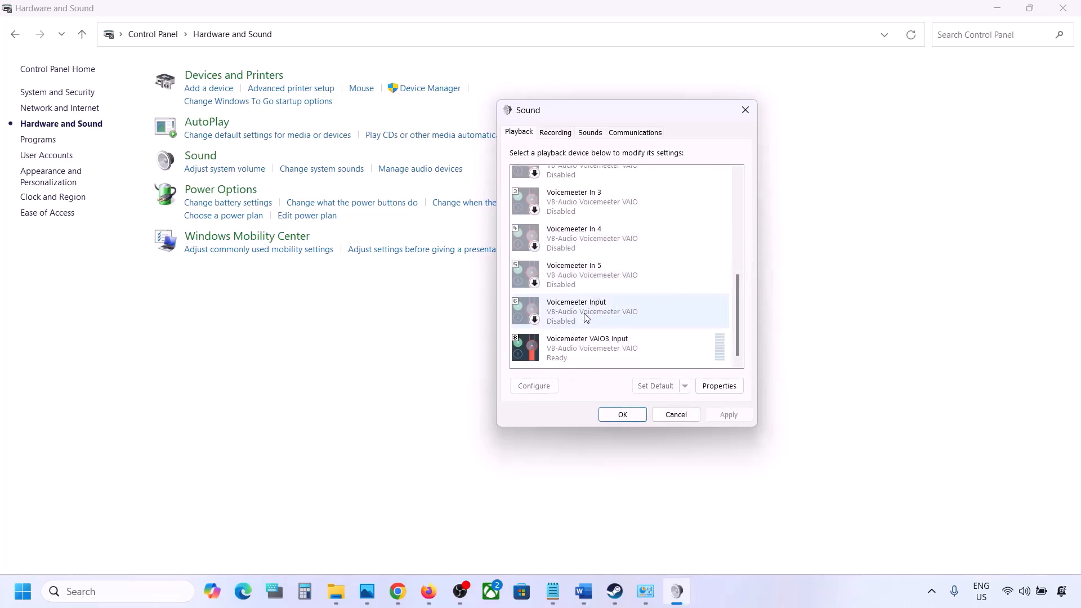
click(572, 342)
right_click(572, 342)
click(611, 380)
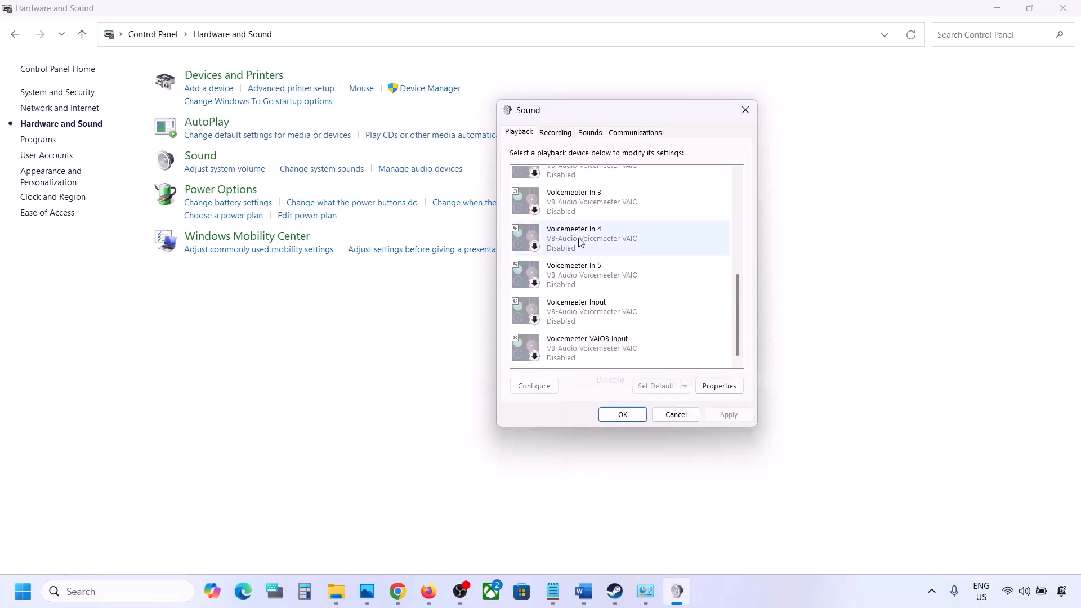
Select the Speakers (Realtek(R) Audio) playback device and check its available options and default status
scroll(634, 242, up, 5)
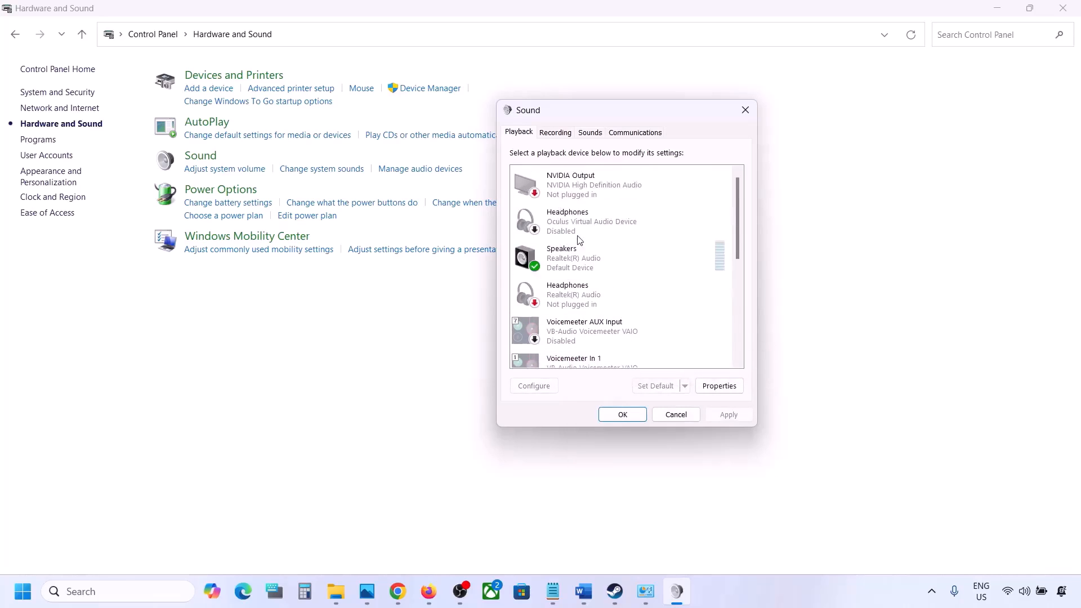
click(596, 259)
right_click(597, 259)
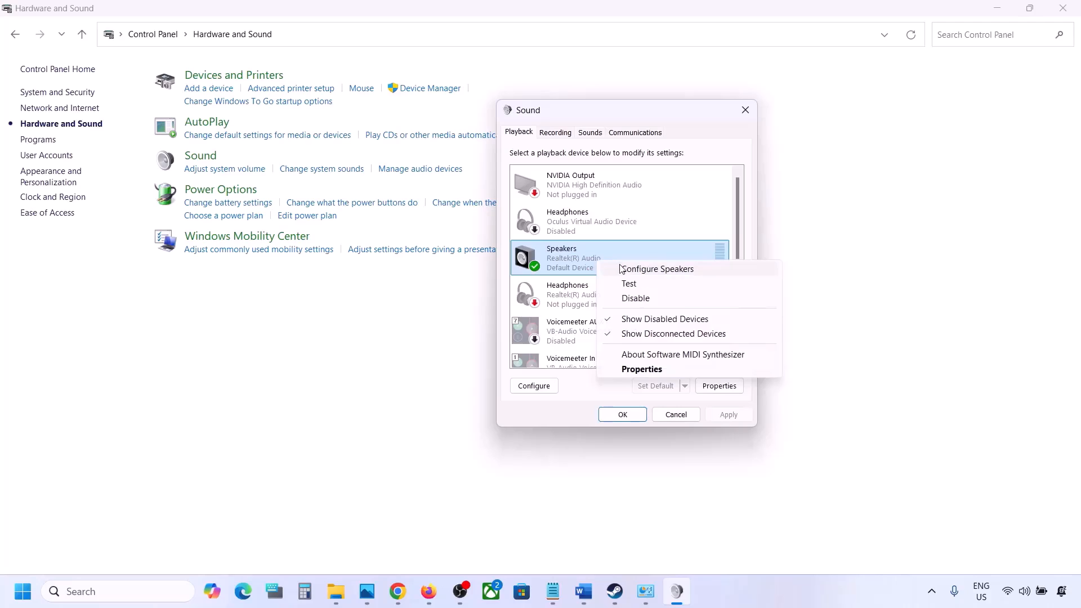
click(569, 270)
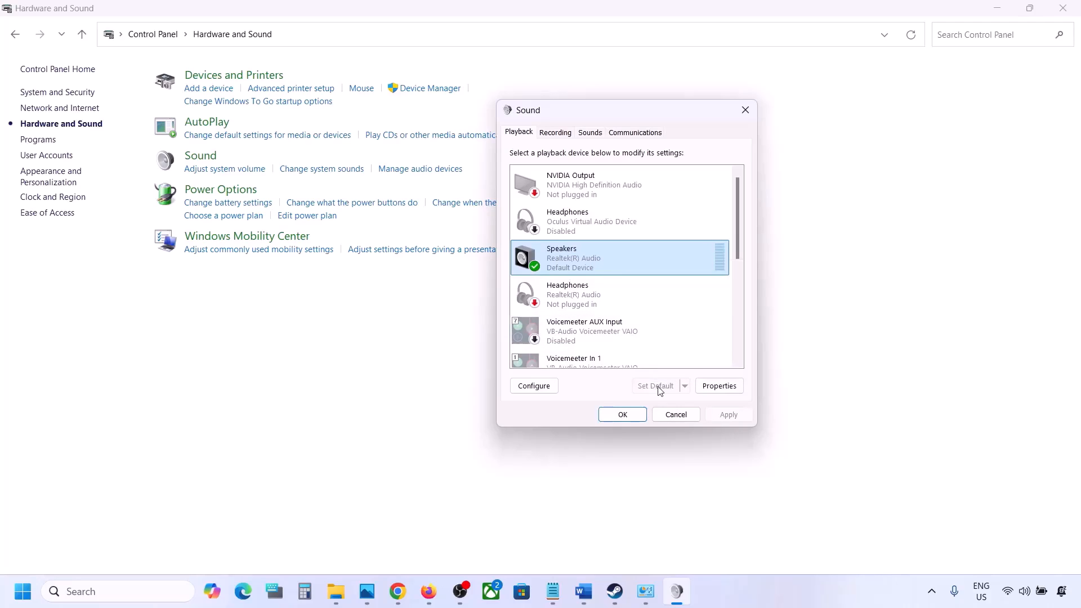
Review the recording devices and disable the Headset Microphone (Oculus Virtual Audio Device)
click(558, 134)
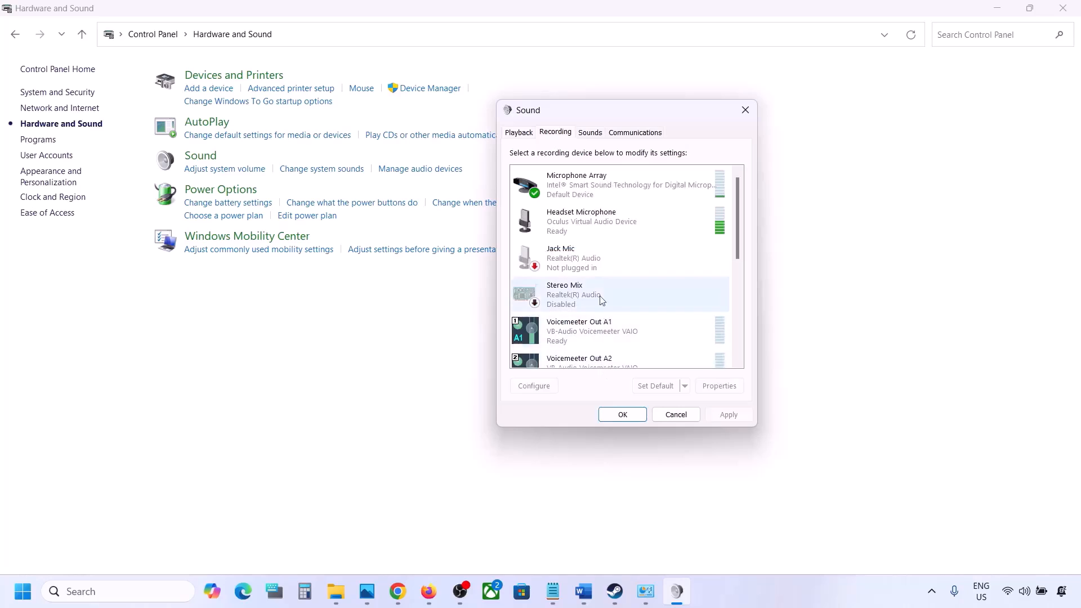
scroll(599, 292, down, 5)
scroll(599, 288, up, 3)
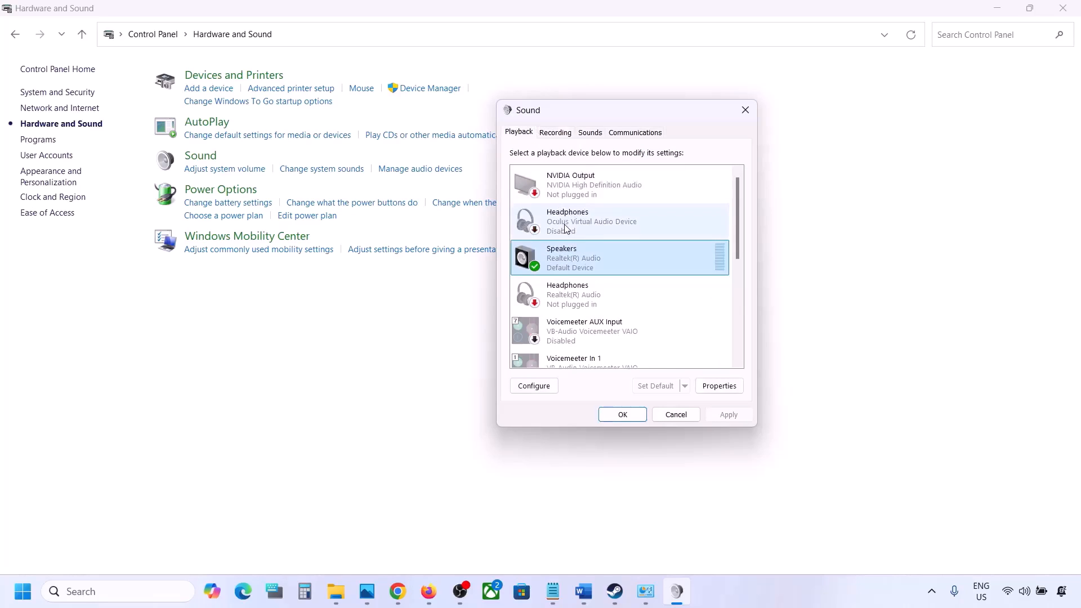
click(556, 135)
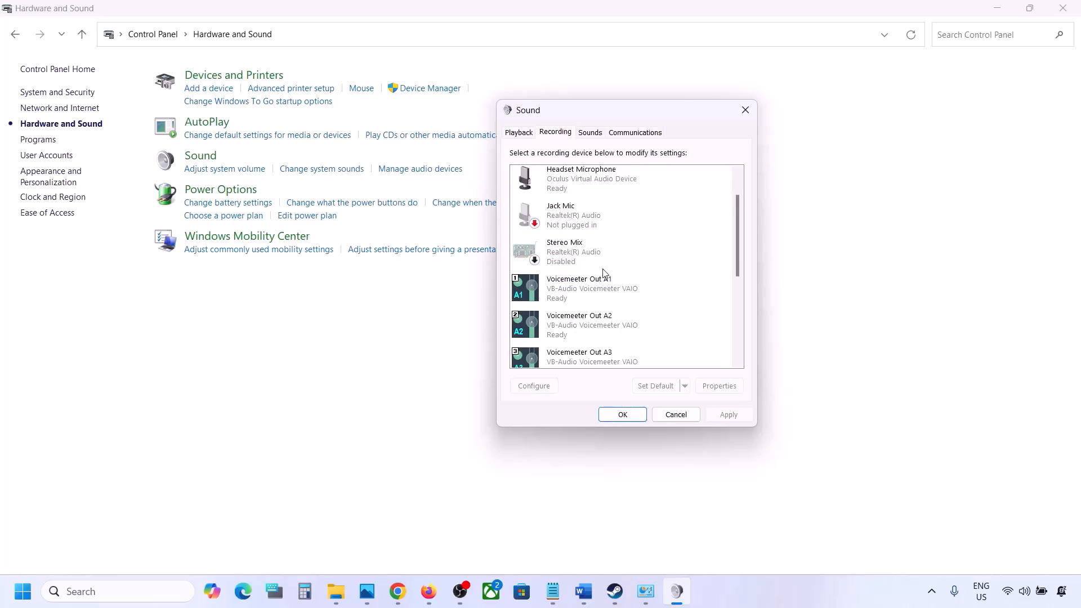
scroll(604, 274, up, 1)
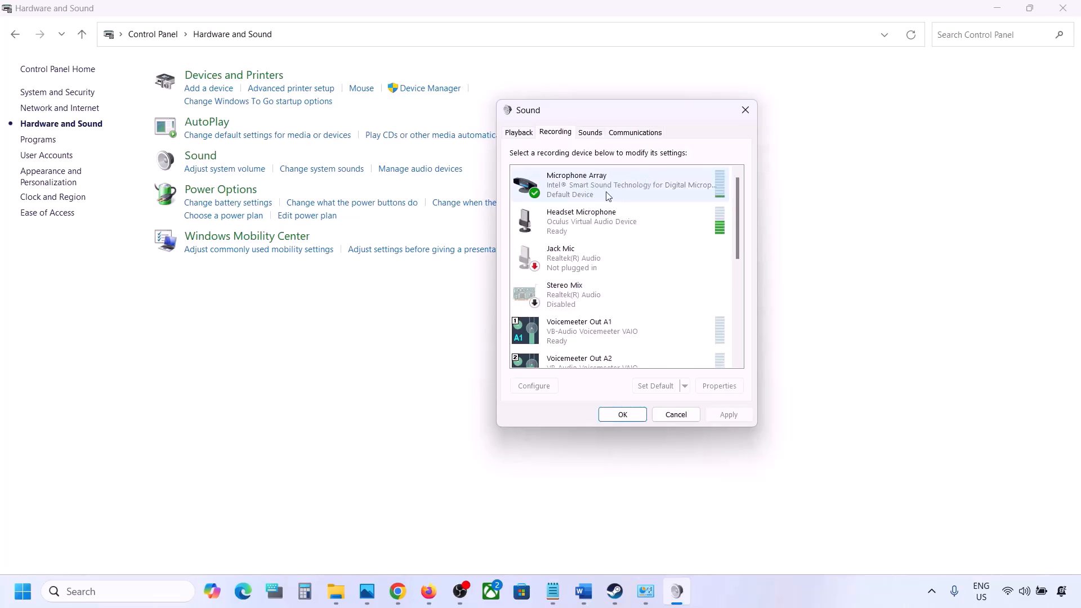
click(519, 136)
click(556, 134)
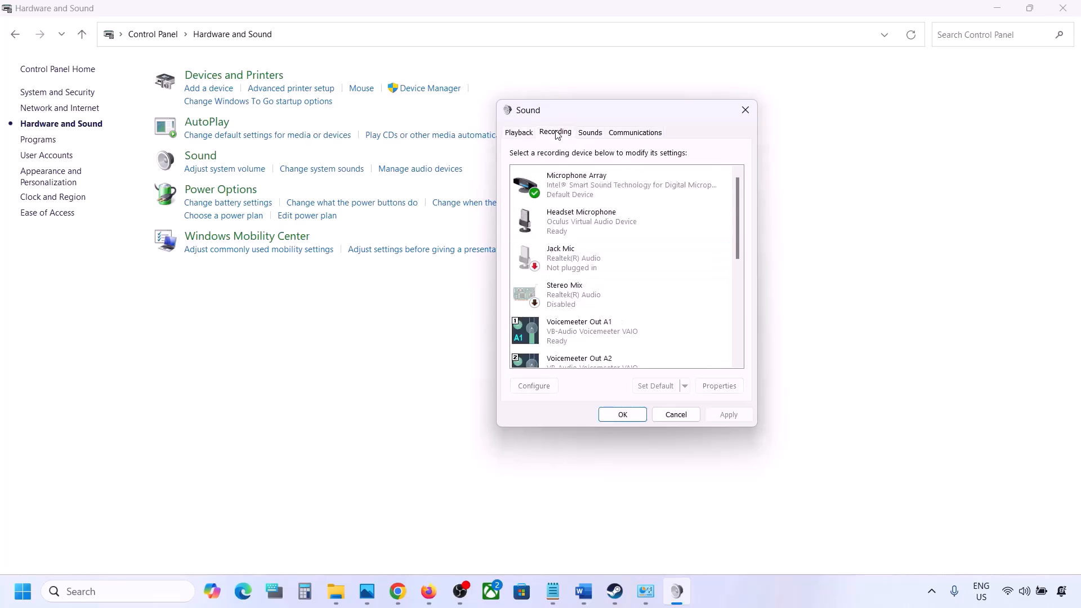
click(570, 225)
right_click(571, 224)
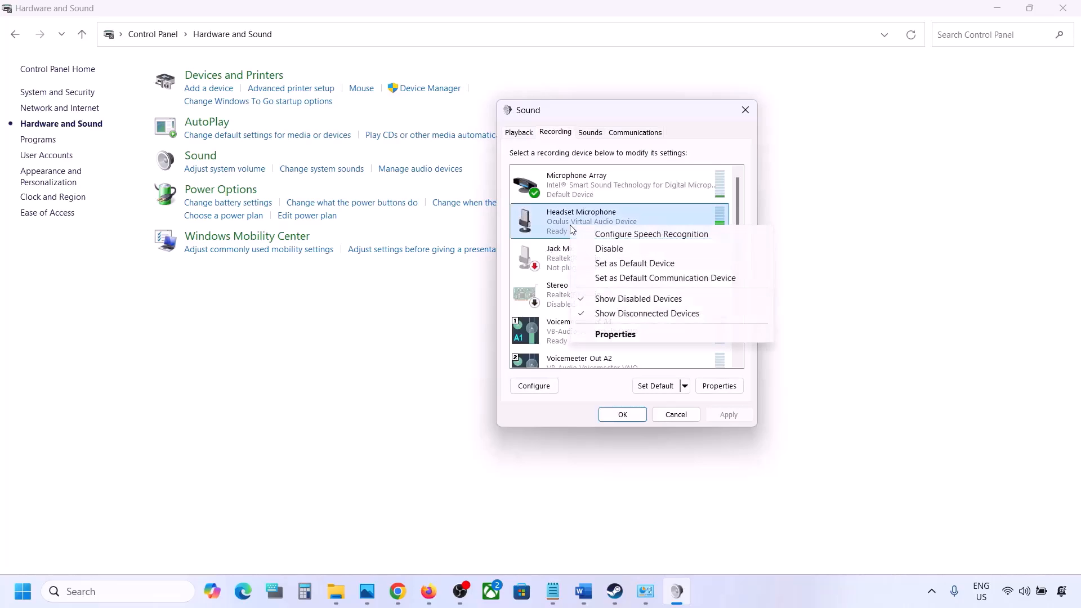
click(610, 248)
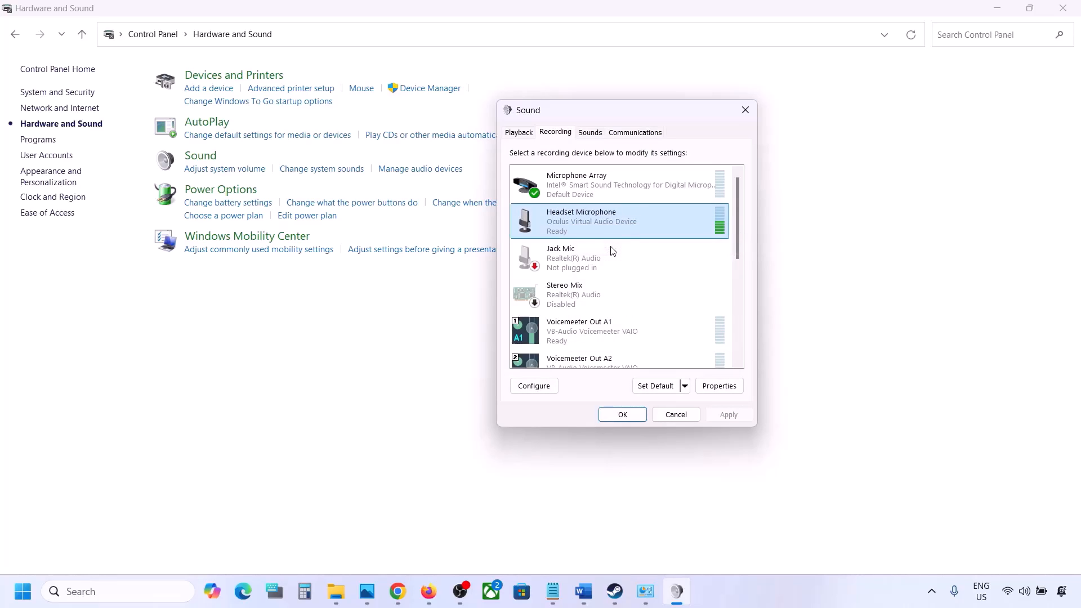
Close the Sound dialog and list the sound, video and game controllers in Device Manager
click(513, 134)
click(745, 110)
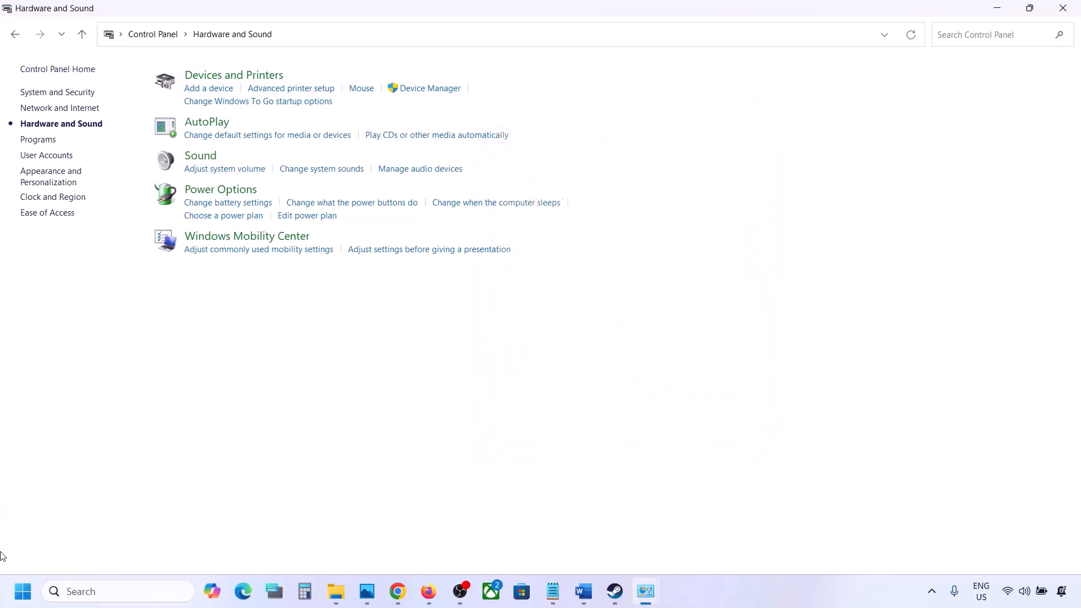
right_click(22, 591)
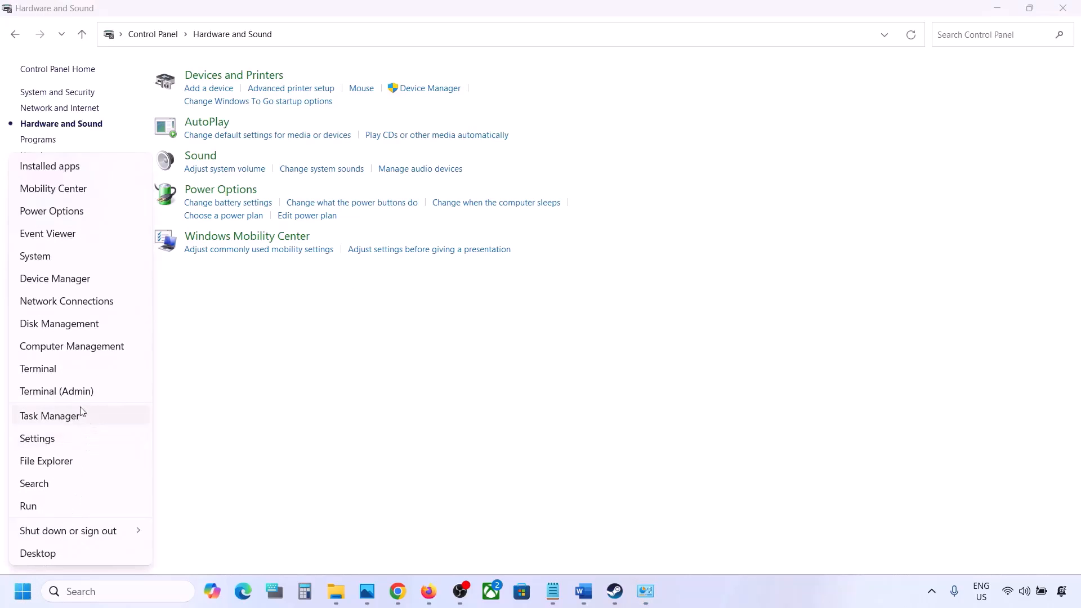
click(55, 279)
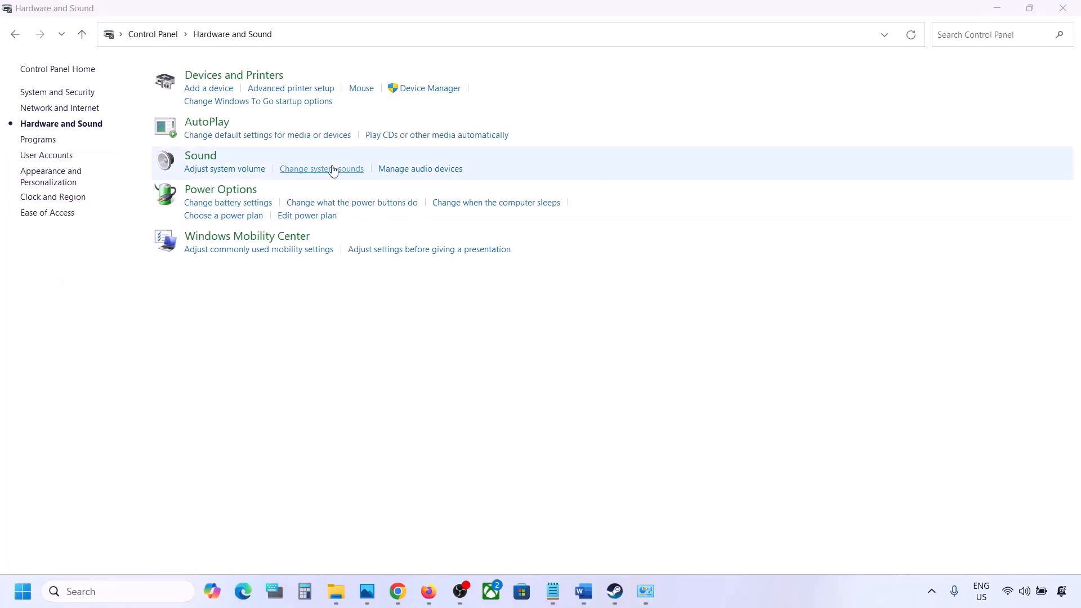
scroll(155, 270, down, 1)
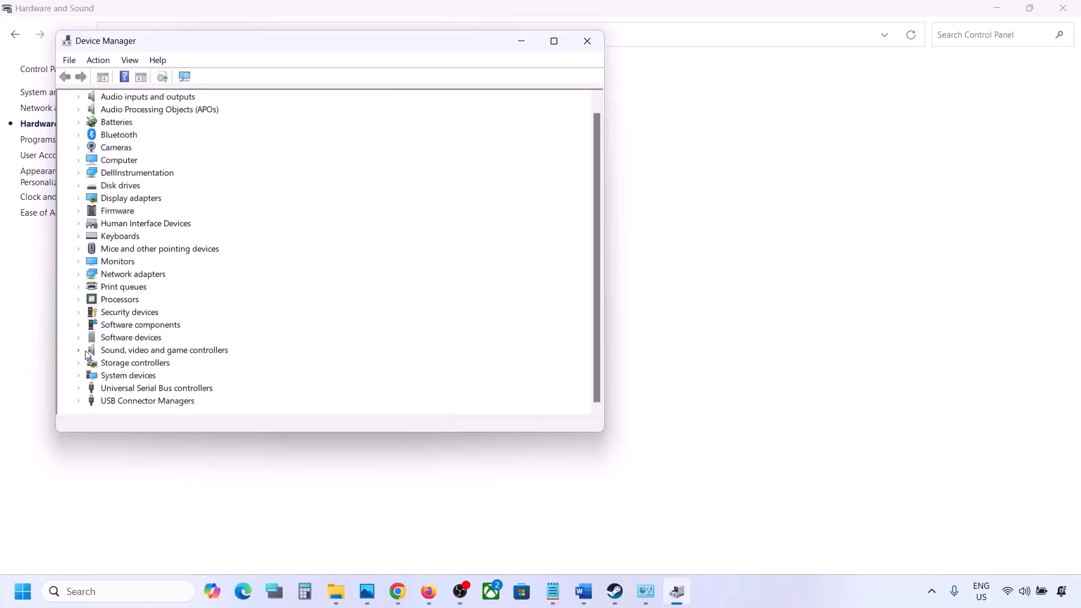
click(81, 353)
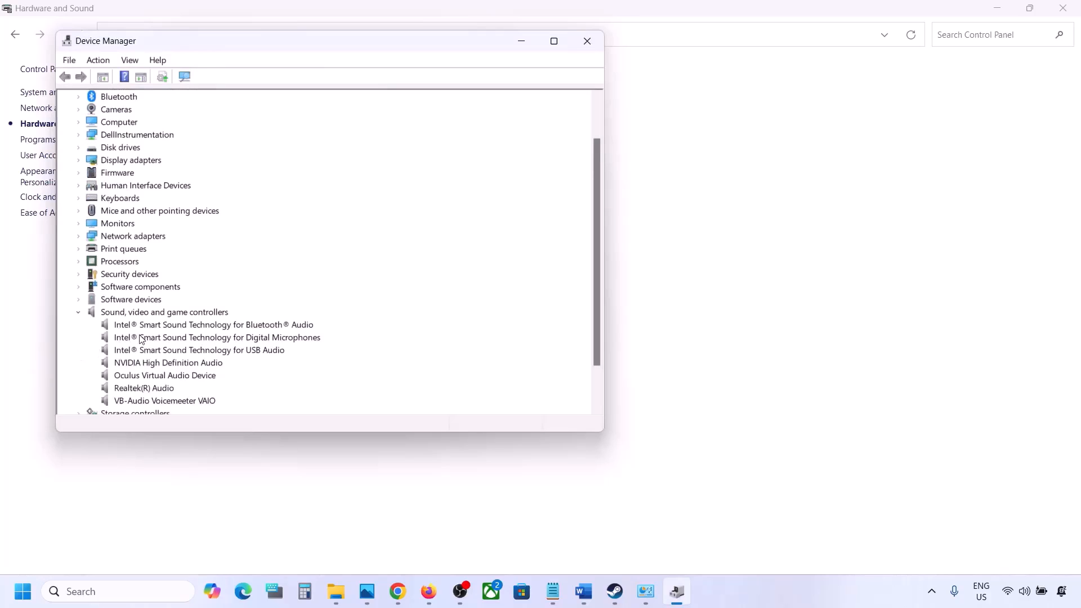
scroll(141, 339, down, 3)
click(150, 341)
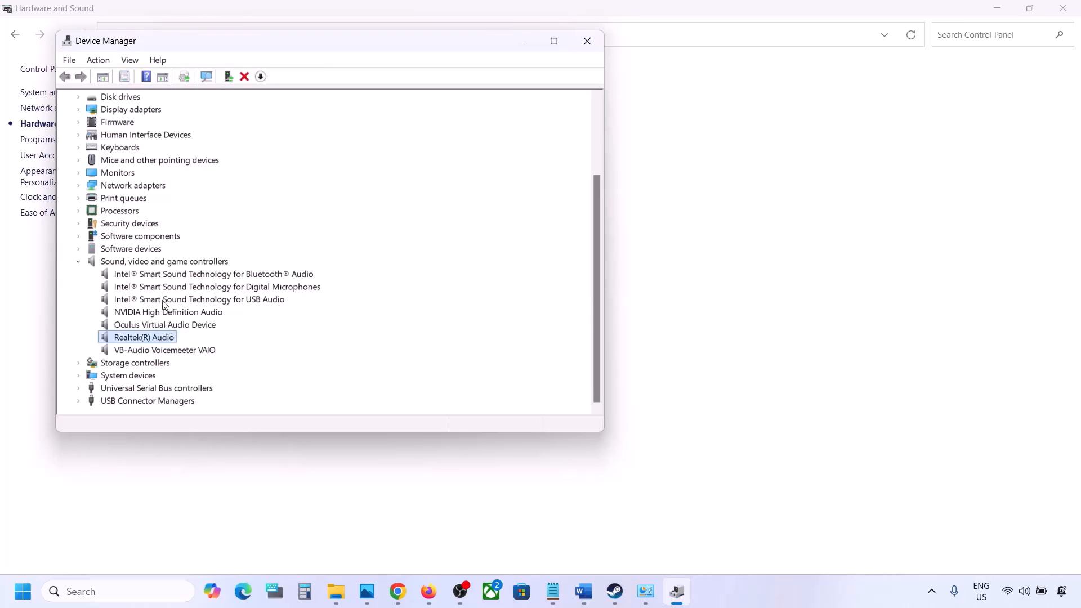
Disable the VB-Audio Voicemeeter VAIO and Oculus Virtual Audio Device sound controllers in Device Manager
click(148, 352)
right_click(148, 353)
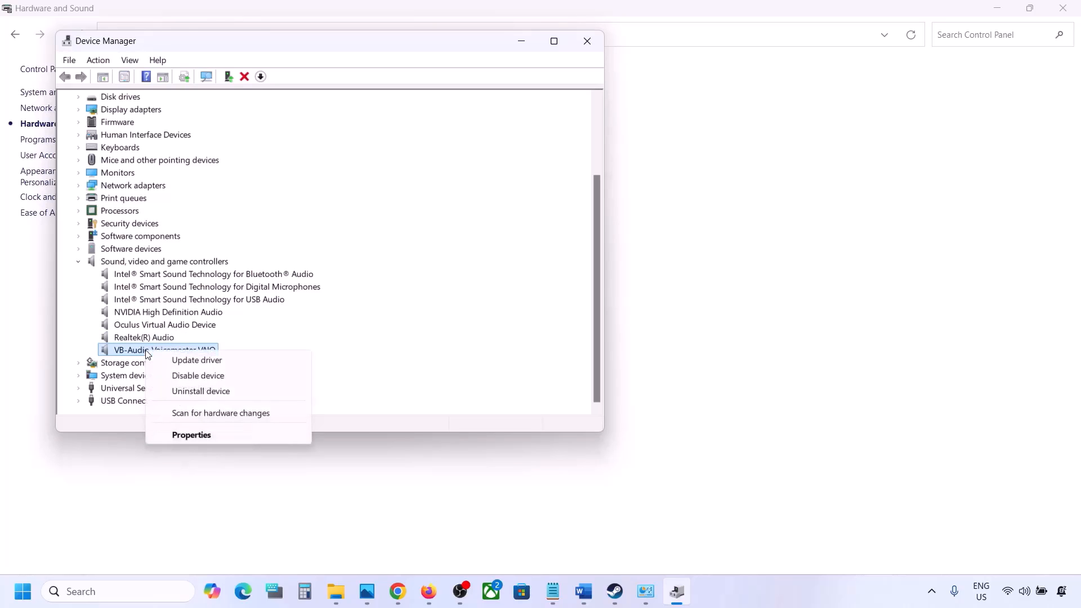
click(181, 375)
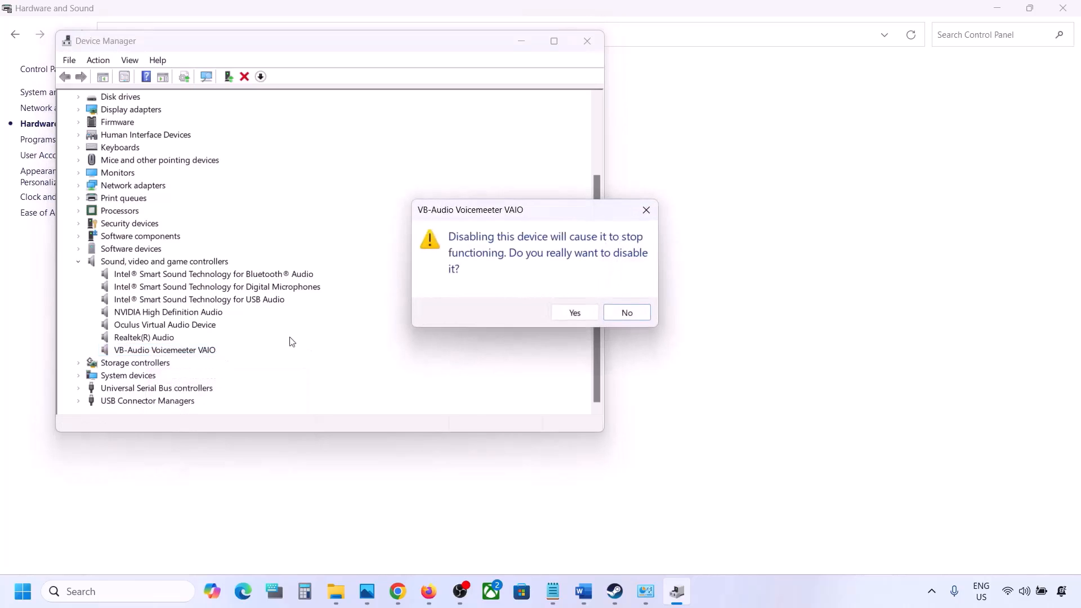
click(567, 312)
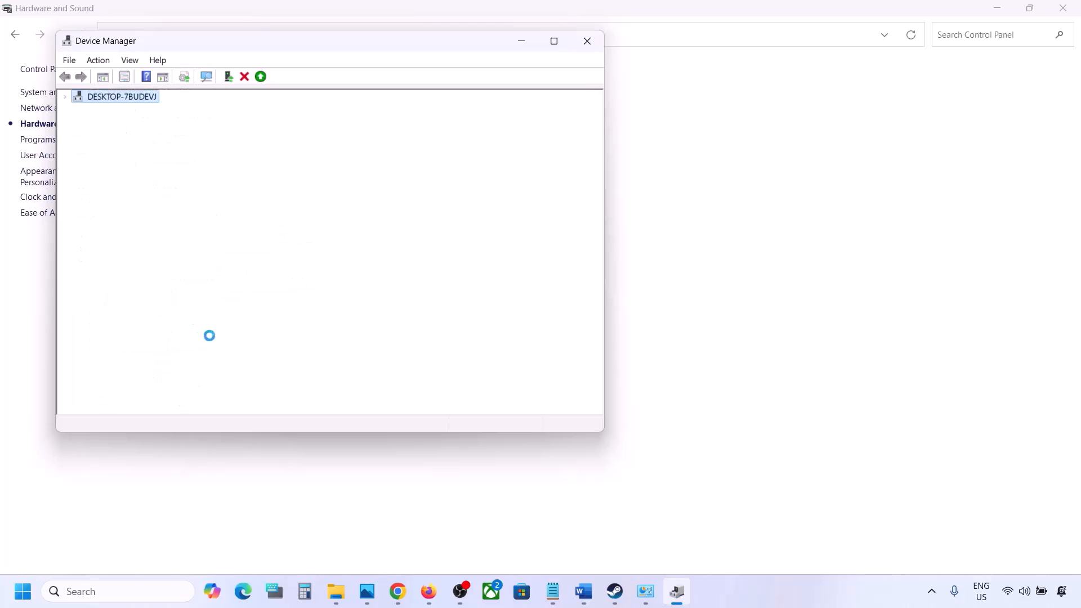
scroll(180, 365, down, 1)
right_click(151, 339)
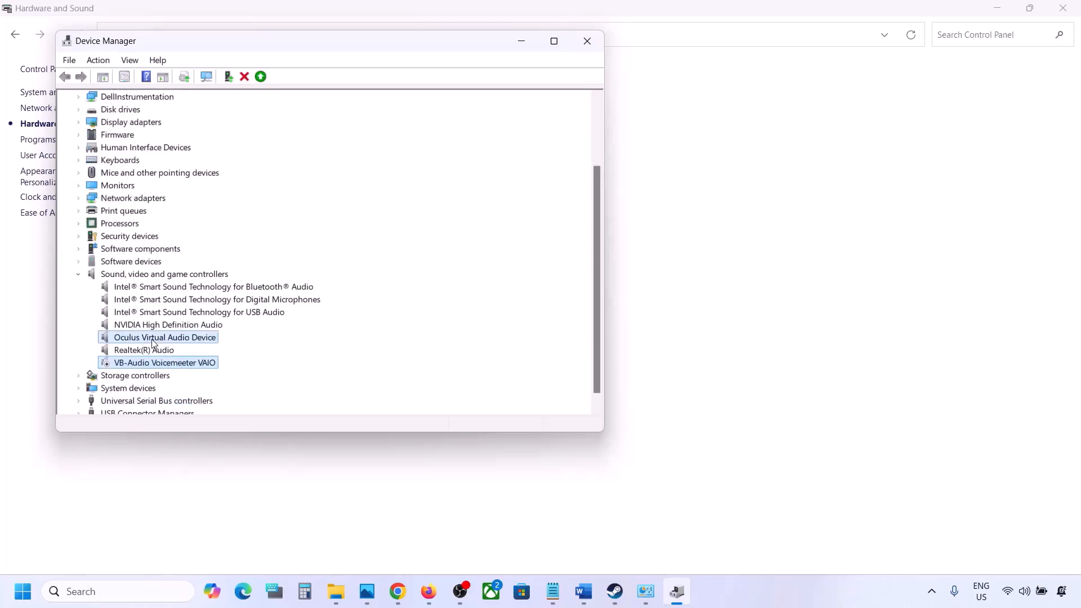
click(204, 365)
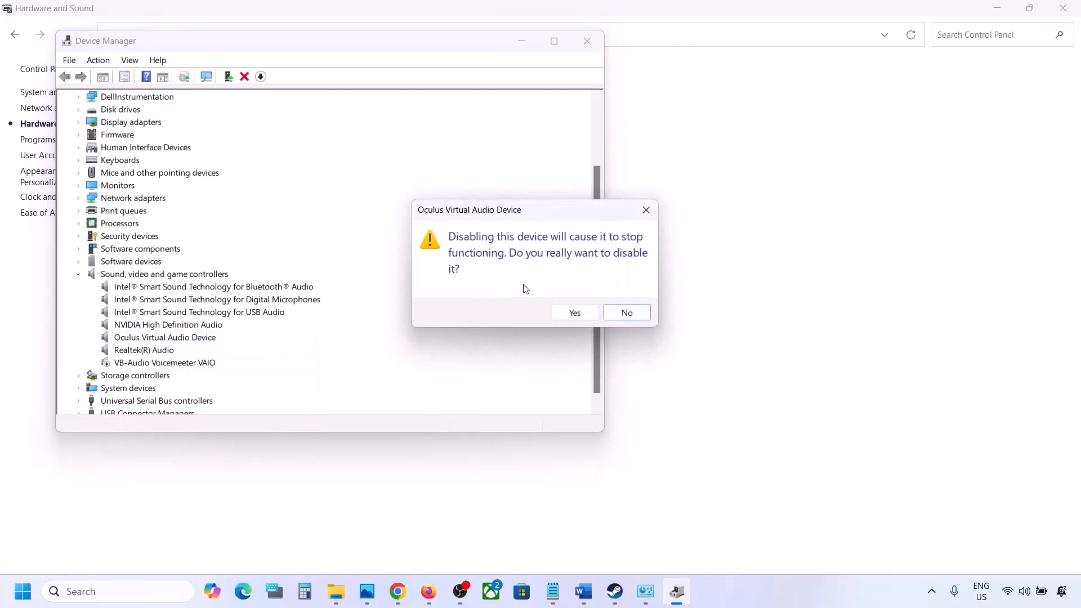
click(564, 313)
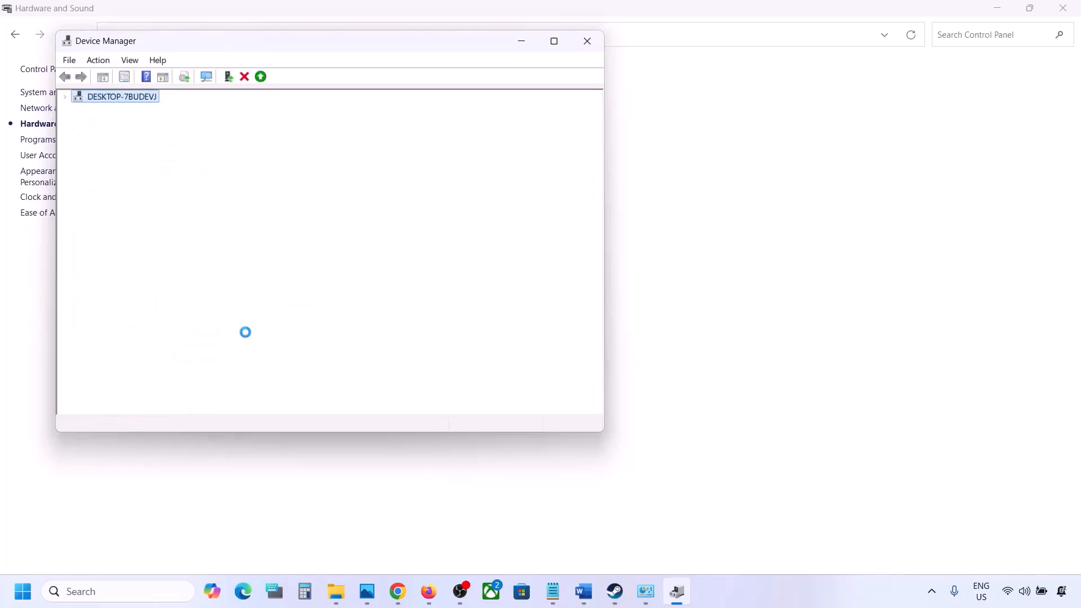
Disable NVIDIA High Definition Audio and Intel Smart Sound Technology for Bluetooth Audio
click(141, 390)
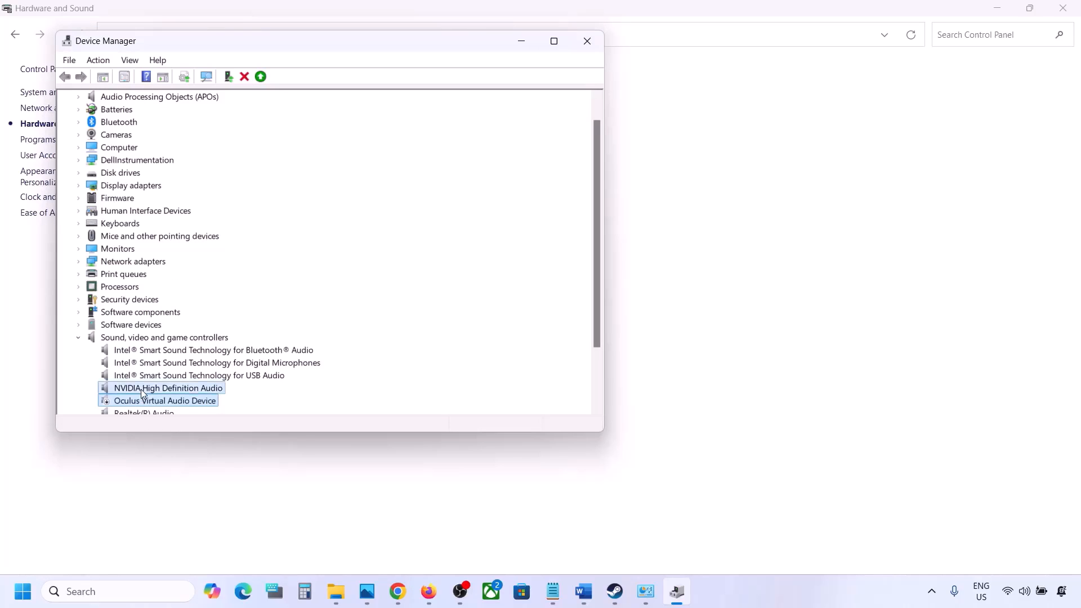
right_click(141, 390)
click(187, 416)
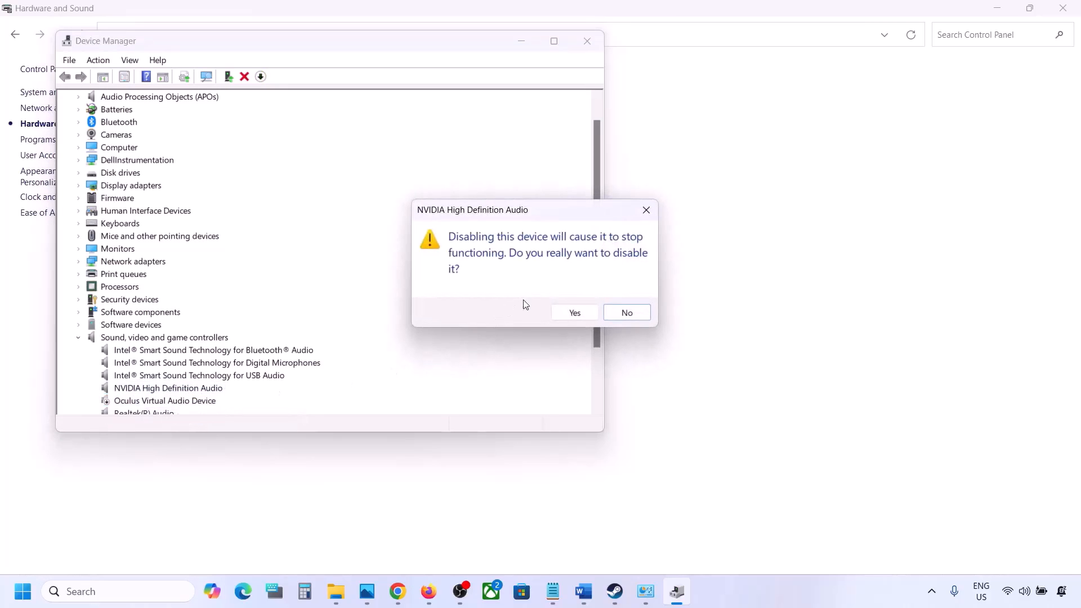
click(559, 308)
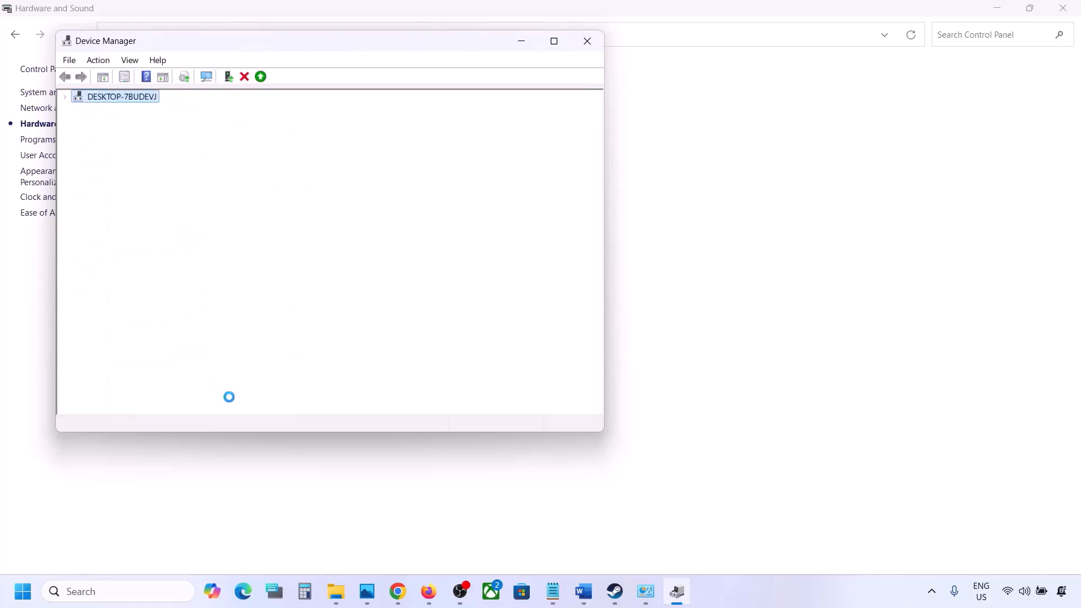
click(169, 288)
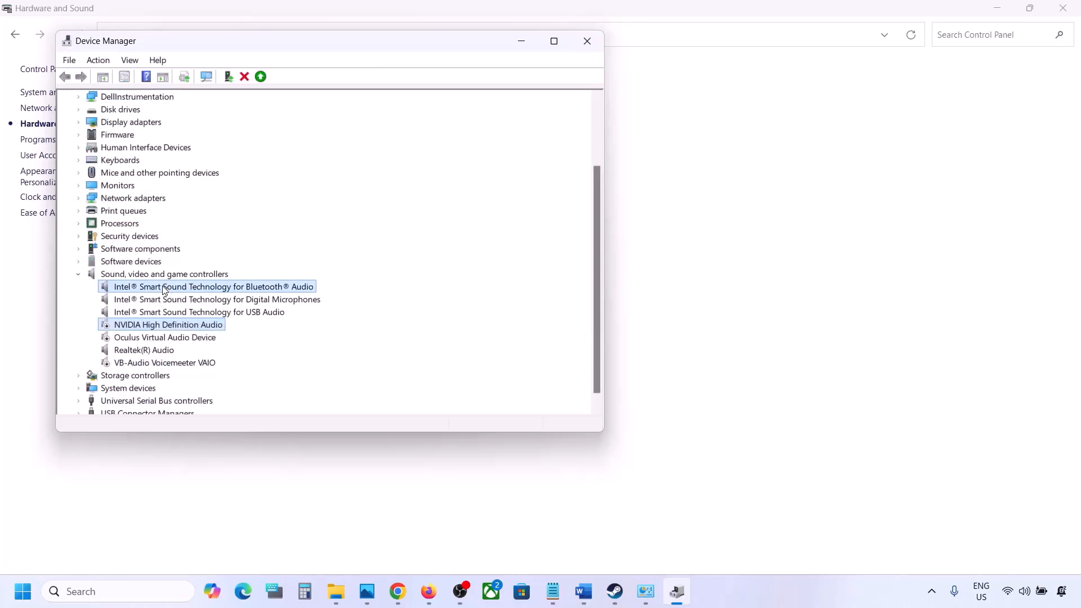
right_click(169, 288)
click(209, 312)
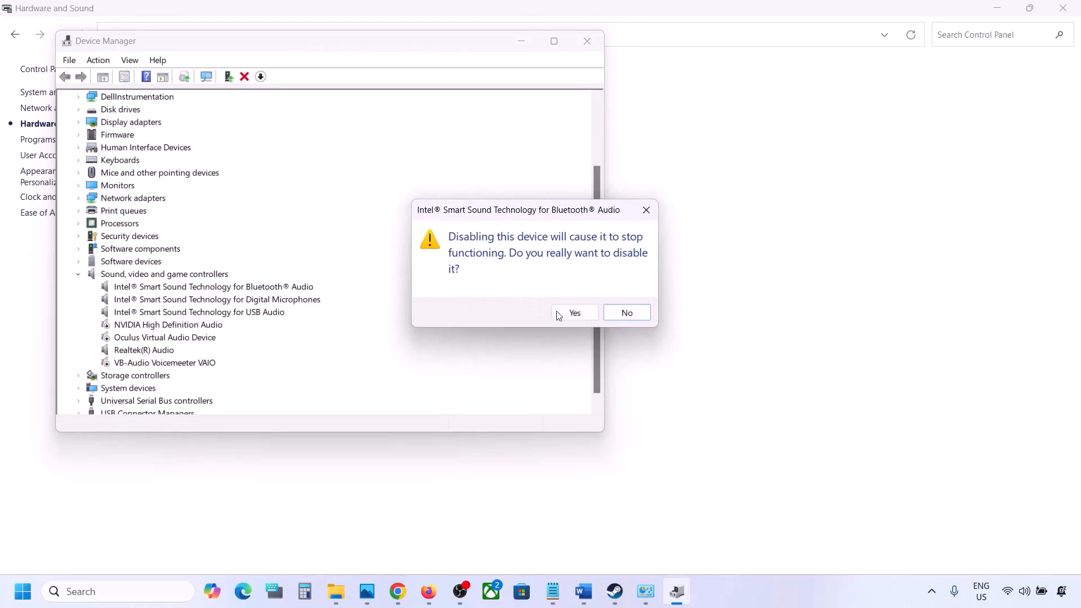
click(570, 311)
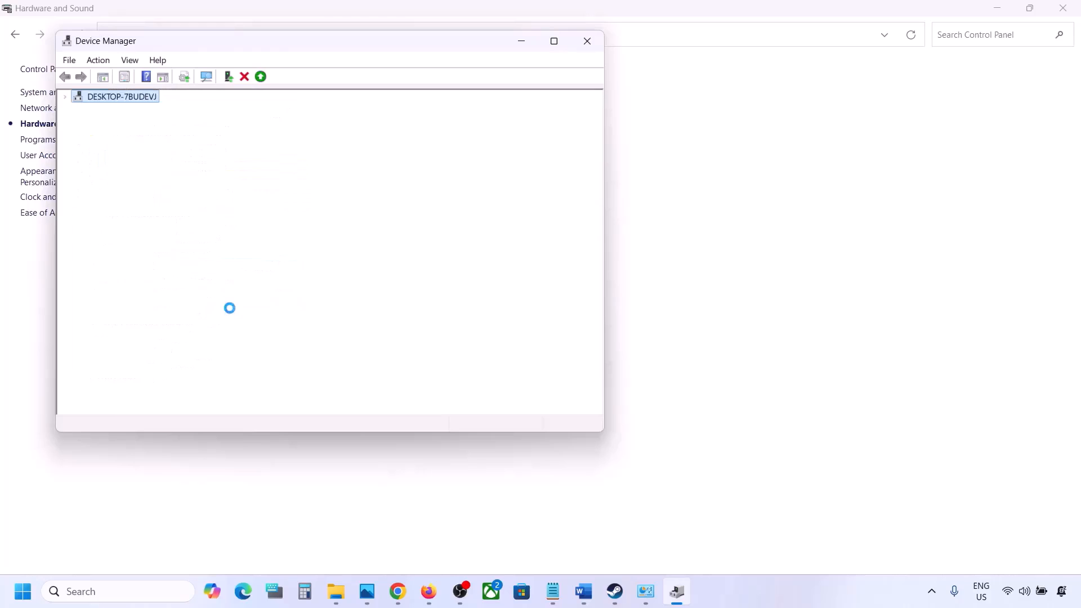
Disable Intel Smart Sound Technology for Digital Microphones and decline restarting the computer
click(194, 314)
right_click(189, 317)
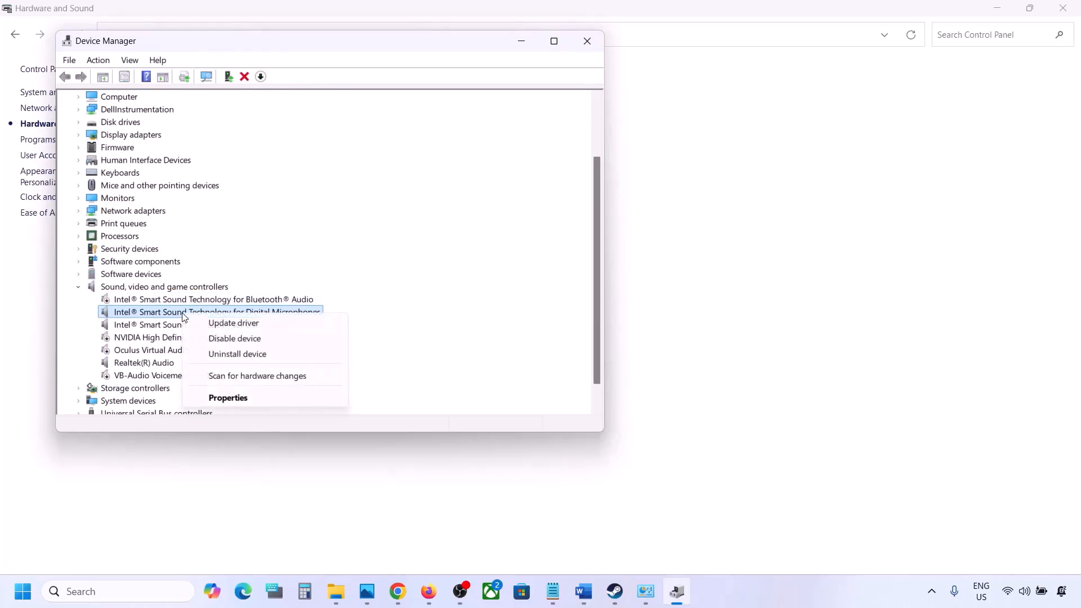
click(234, 339)
click(571, 310)
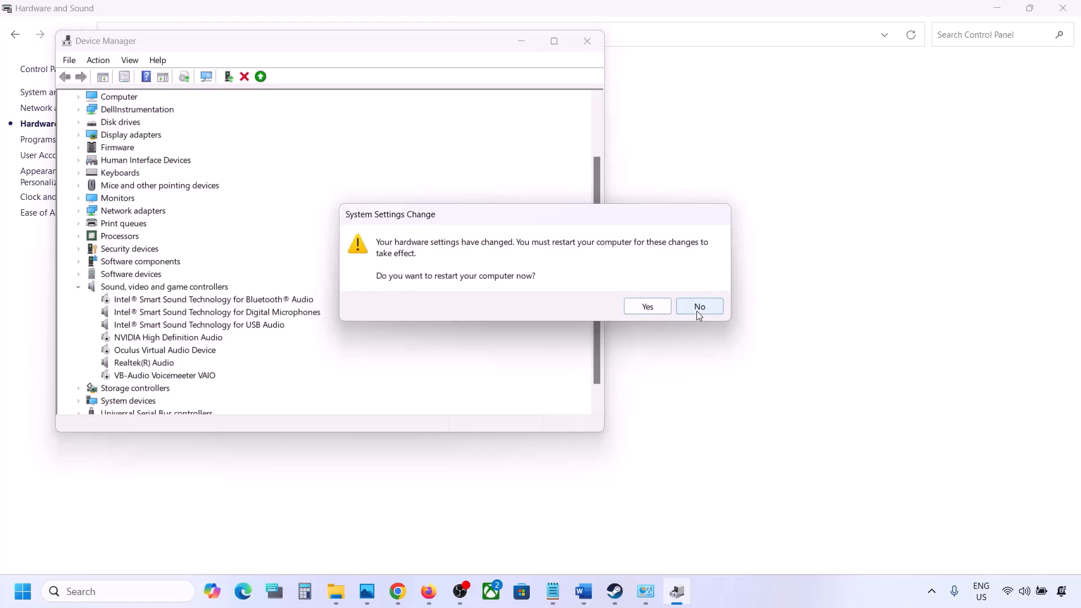
click(699, 307)
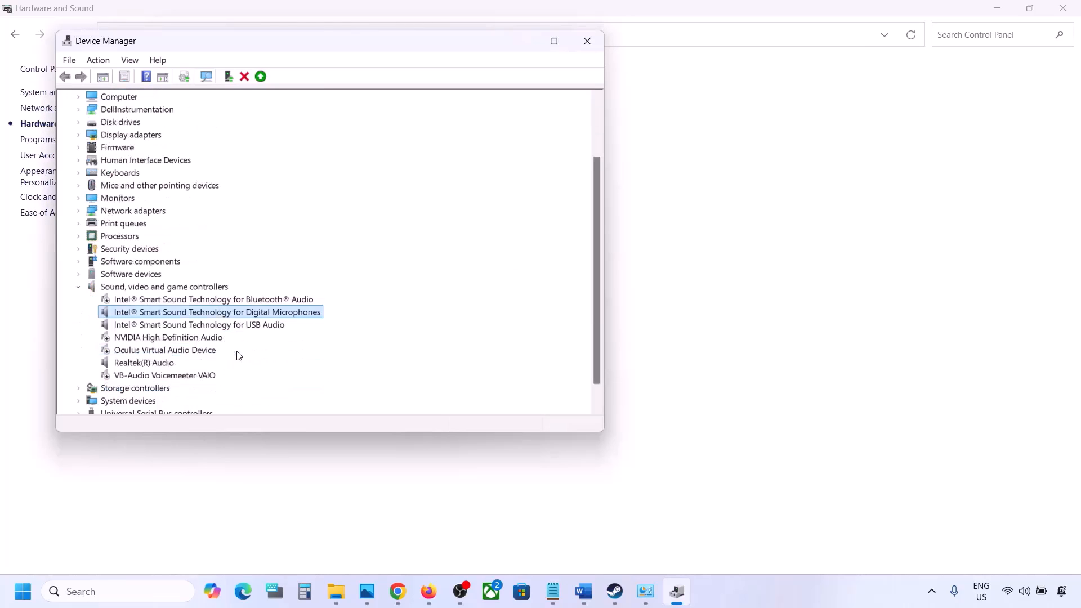
Disable the Intel Smart Sound Technology for USB Audio device
click(180, 325)
right_click(180, 327)
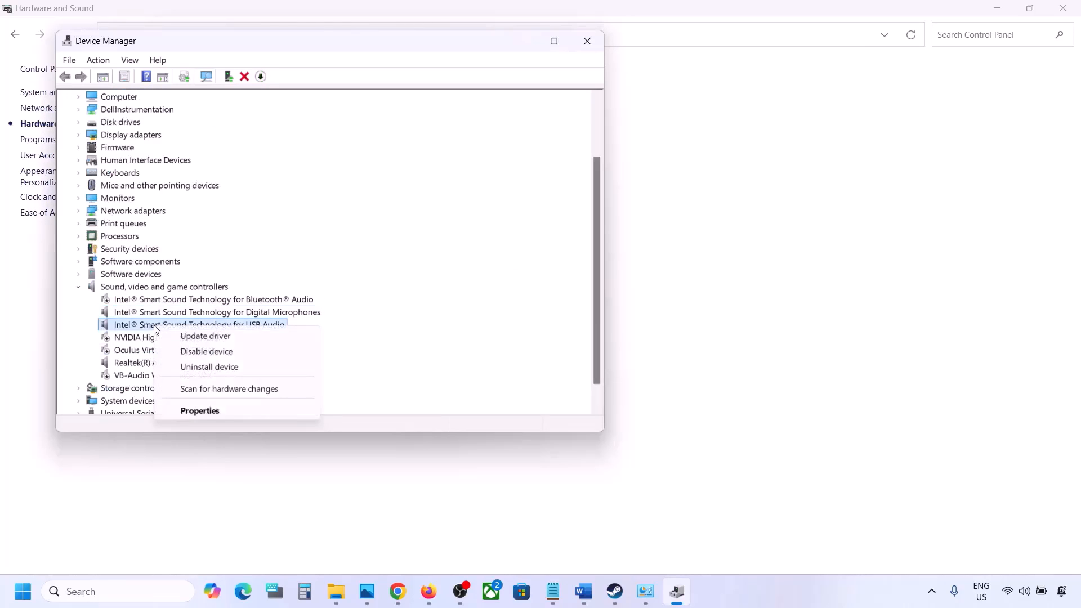
click(193, 352)
click(574, 311)
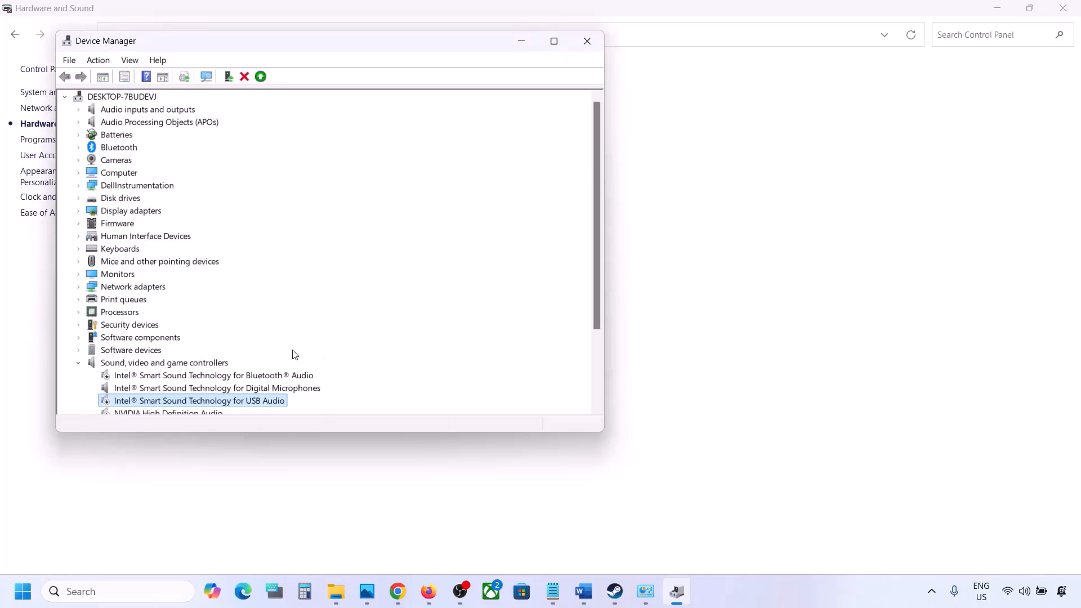
Check the available options for Realtek(R) Audio without changing it, and close Device Manager
scroll(295, 355, down, 3)
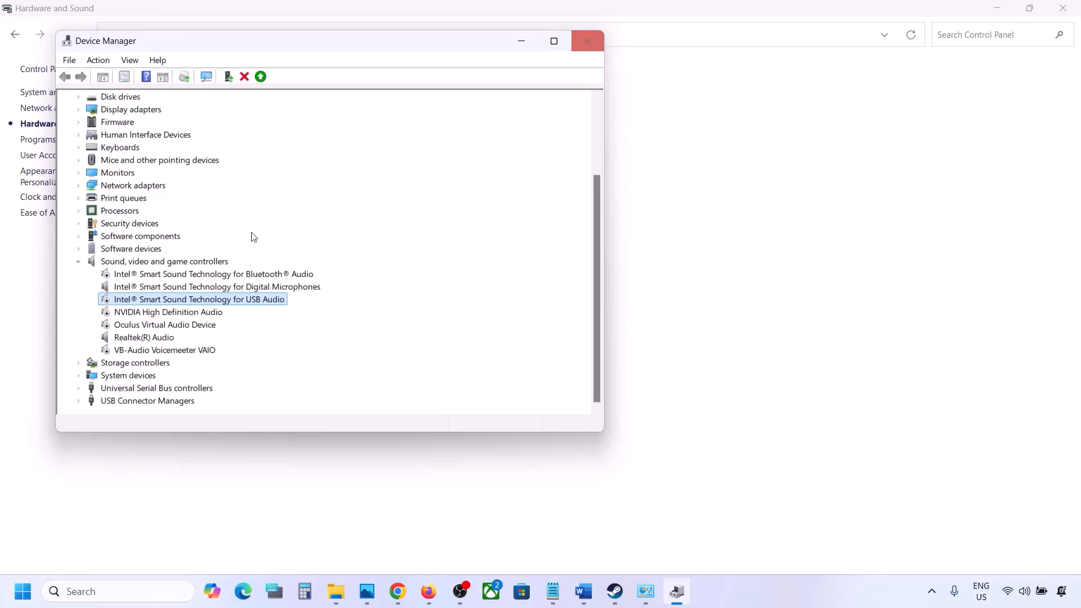
click(125, 335)
right_click(144, 340)
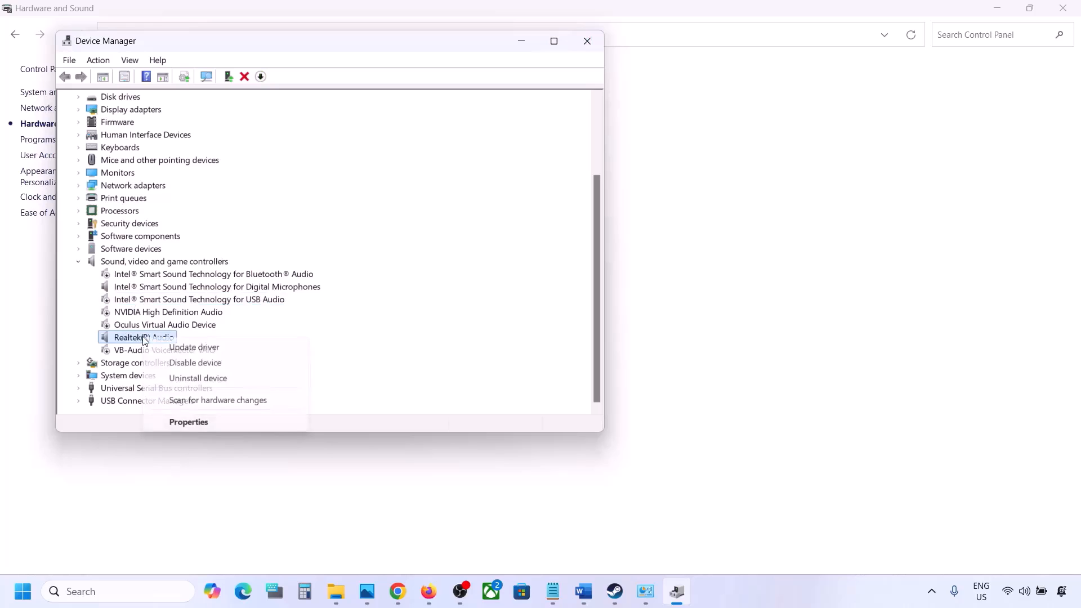
click(219, 328)
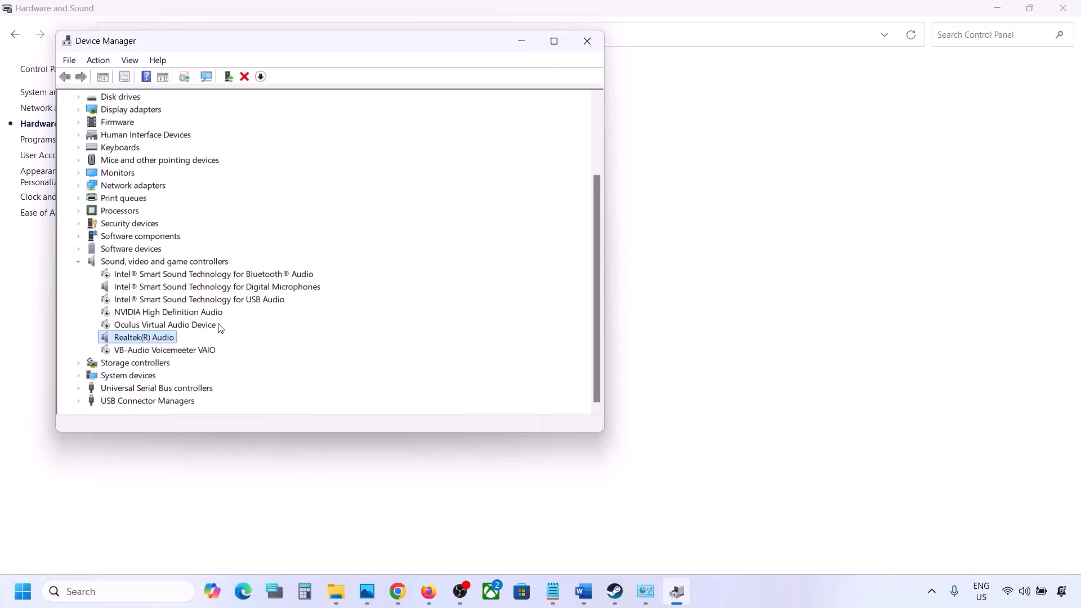
click(587, 41)
Switch to the Word document and copy the shell command under Step 8, Uncheck Handsfree Telephony
click(584, 592)
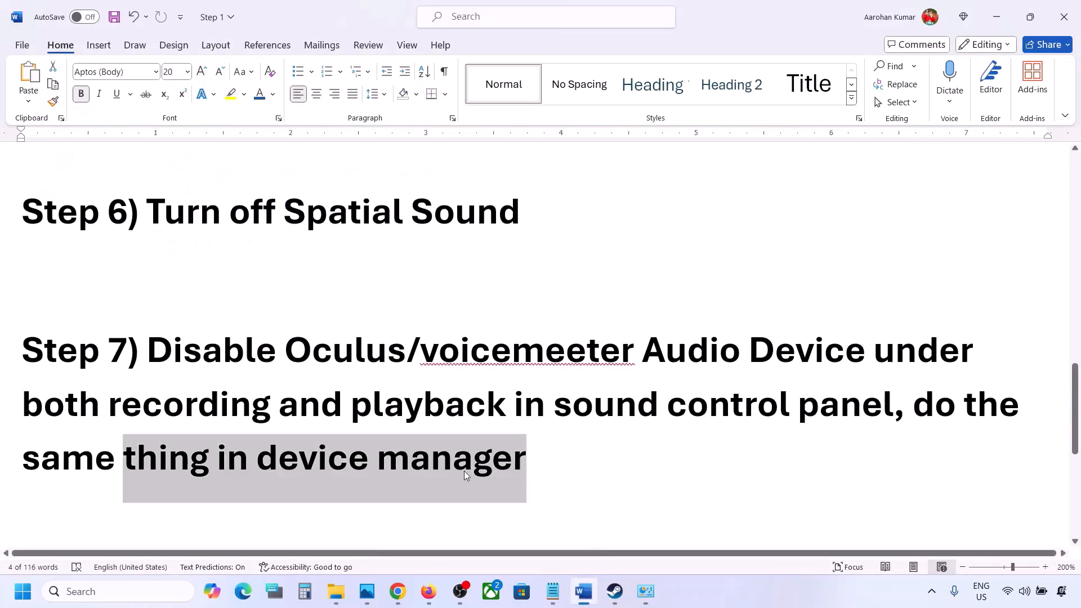
scroll(466, 476, down, 5)
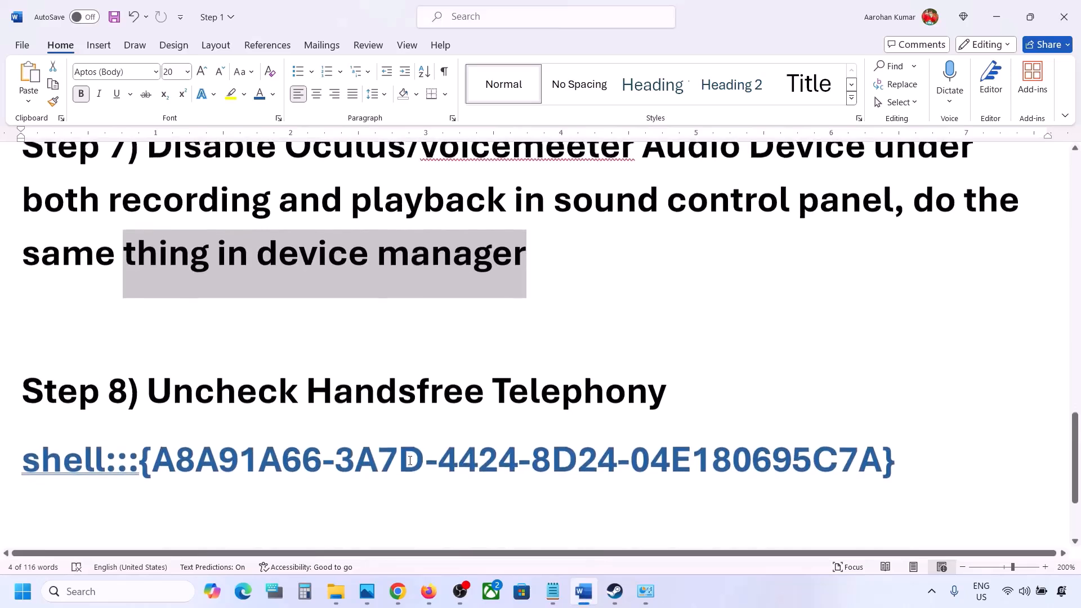
drag(149, 376, 667, 378)
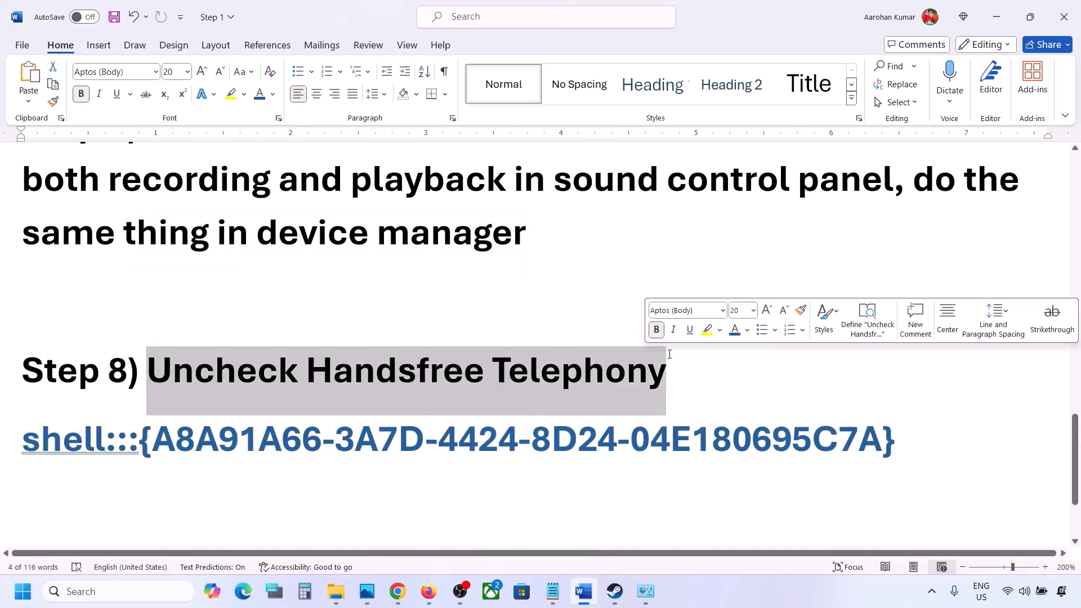
drag(926, 439, 49, 436)
right_click(50, 436)
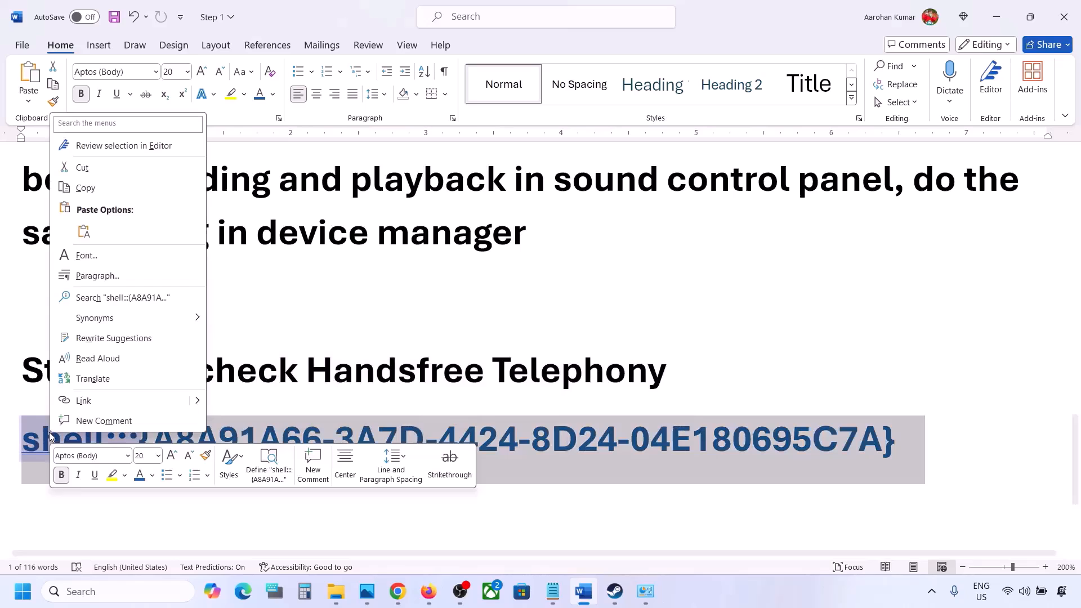
click(88, 189)
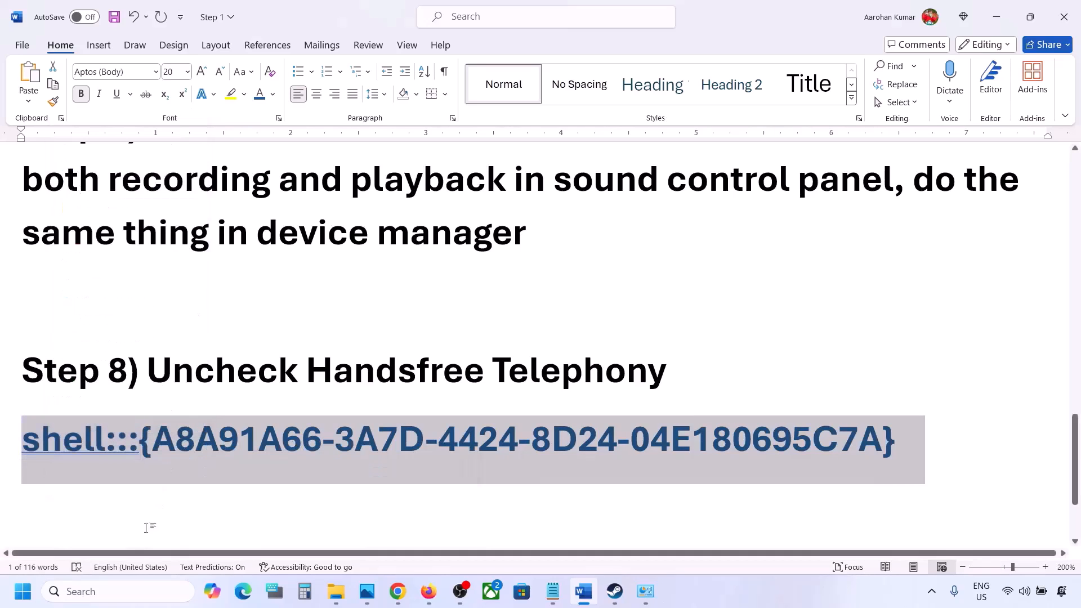
Open the Devices and Printers window by executing the copied shell command in the Run dialog
click(107, 591)
text(run)
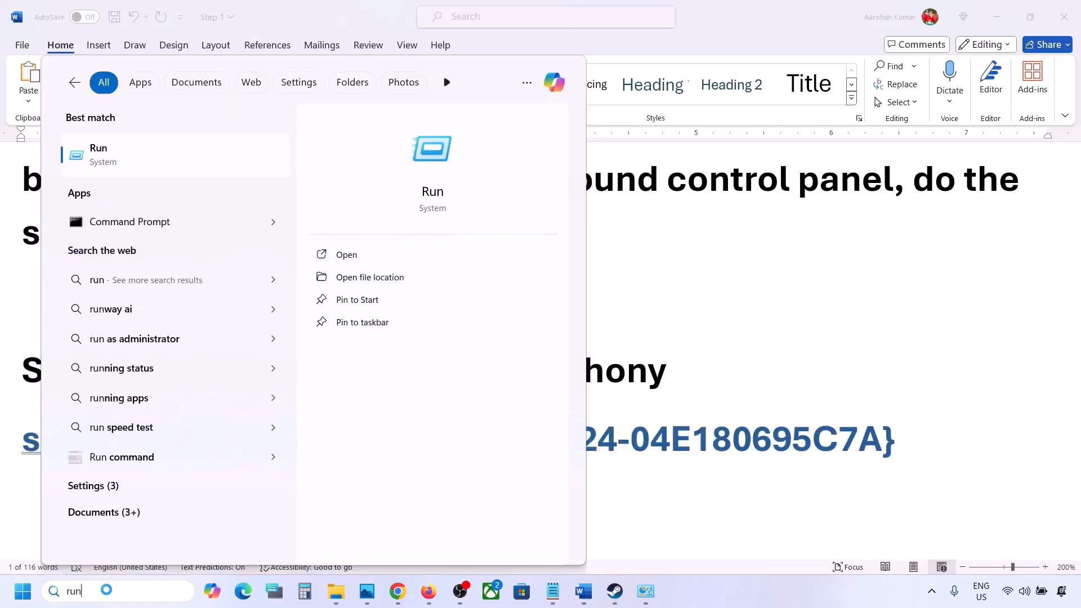
click(149, 169)
text(v)
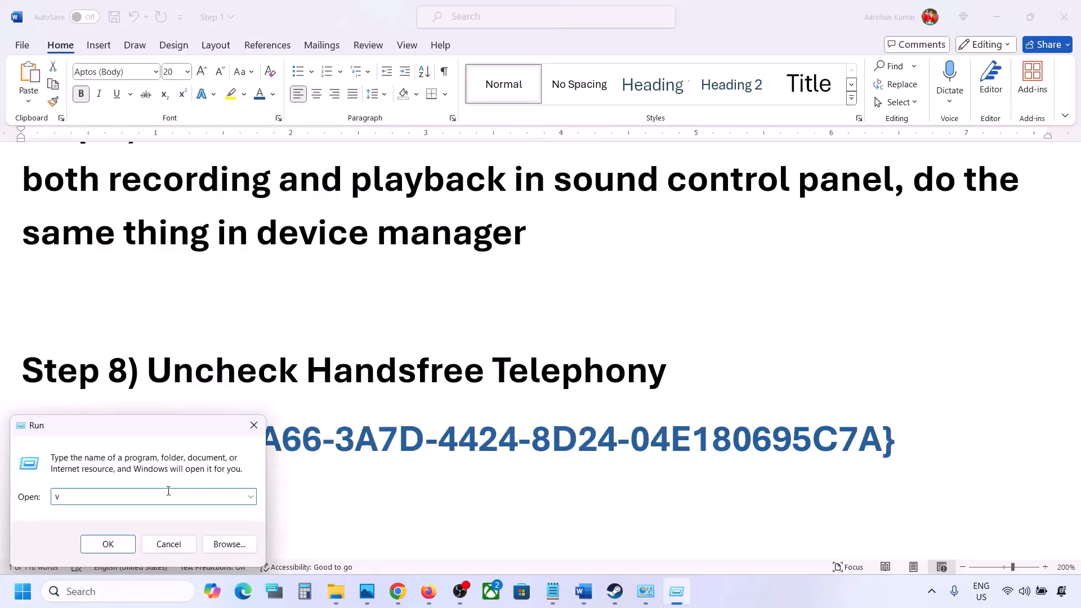
key(ctrl+v)
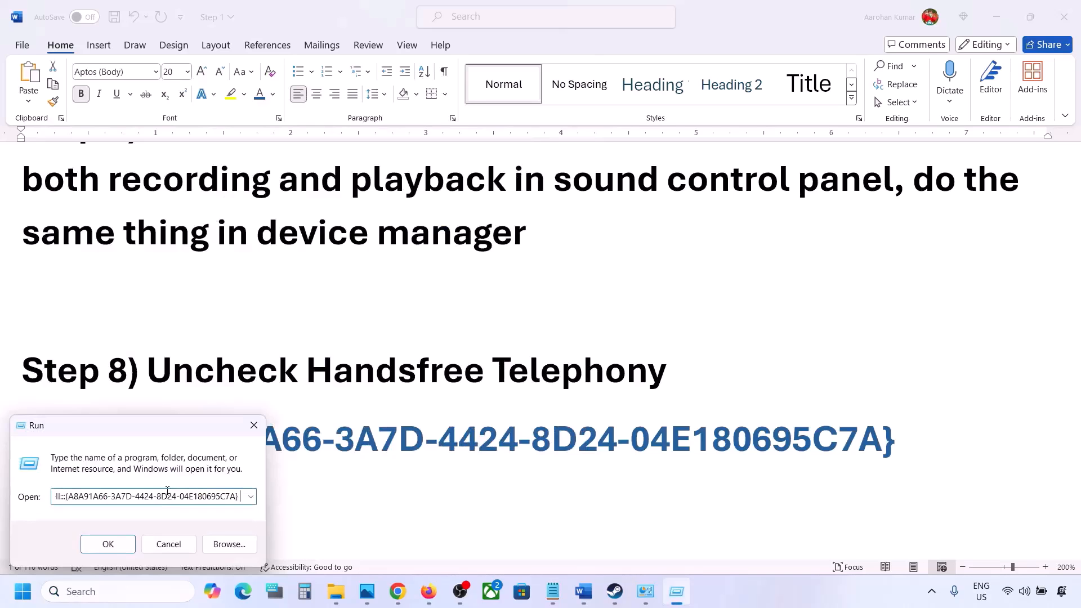
click(122, 550)
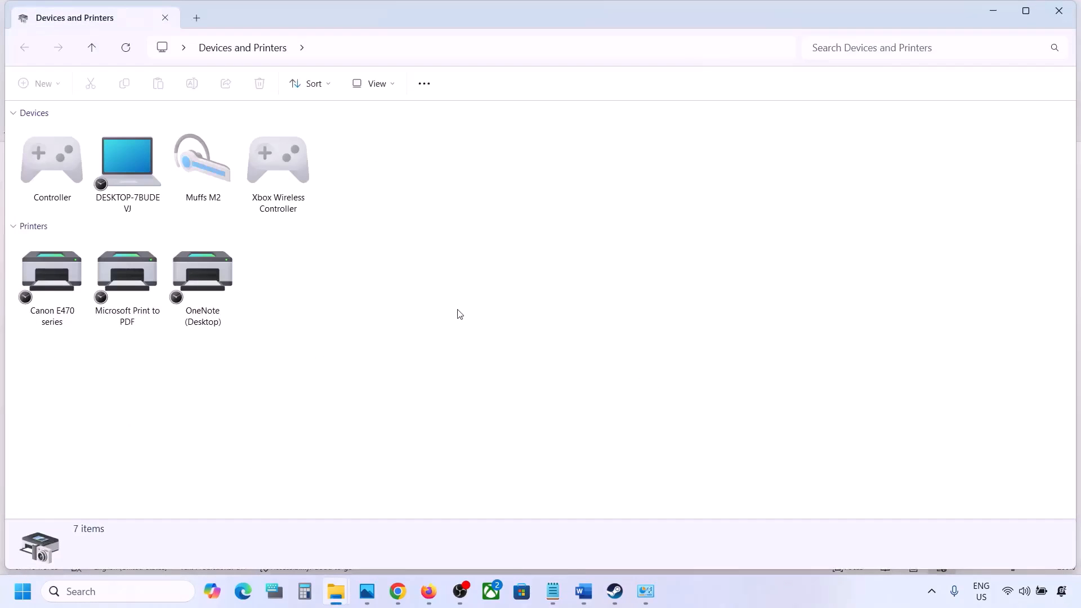
Disable the Handsfree Telephony Bluetooth service in the Muffs M2 headset's properties and apply the change
click(801, 590)
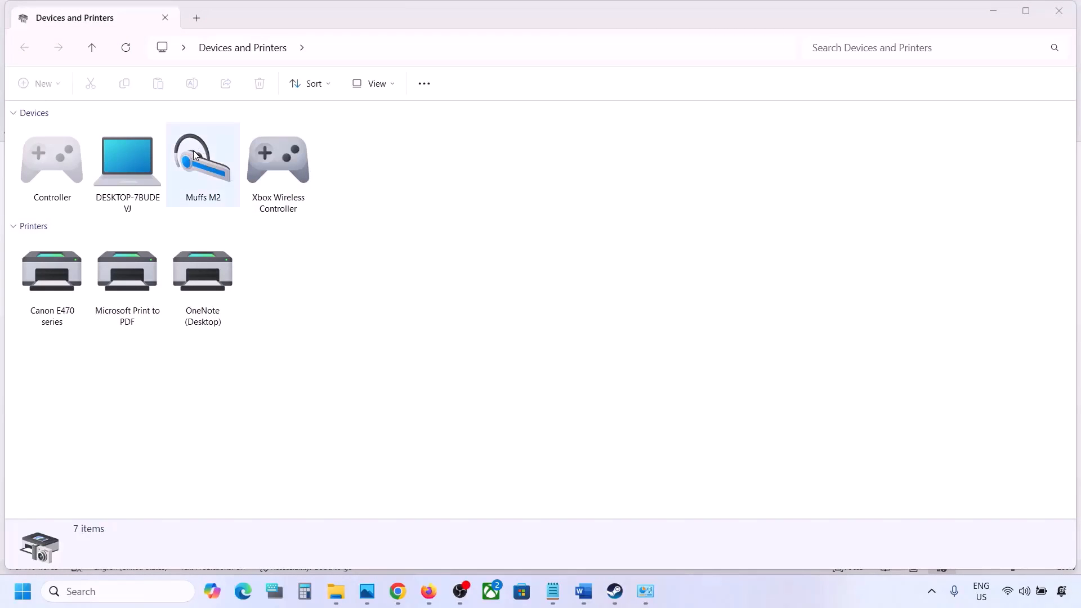
right_click(209, 164)
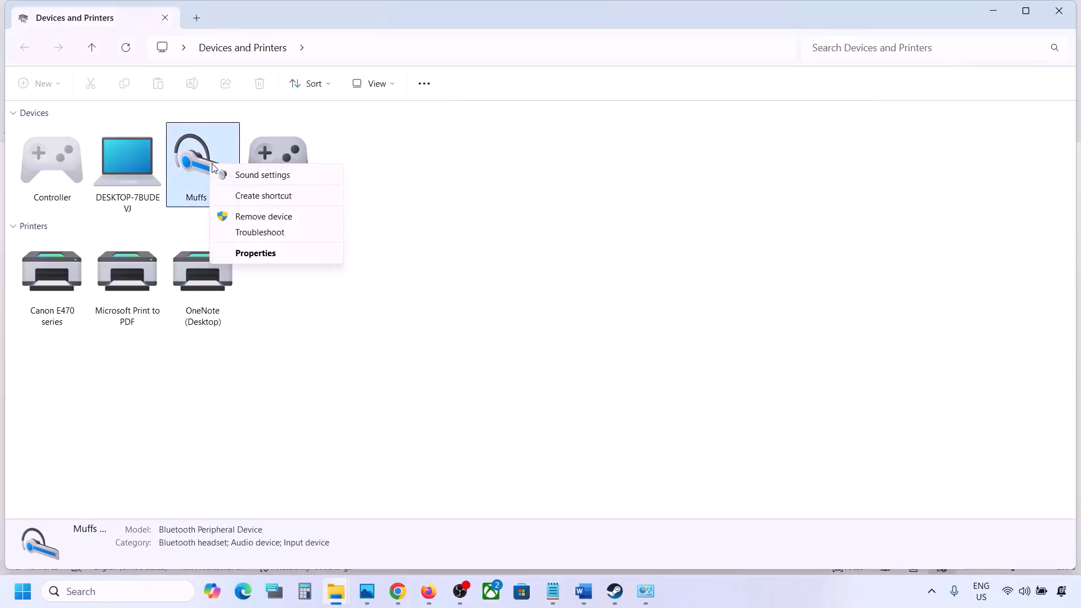
click(251, 254)
drag(388, 178, 505, 150)
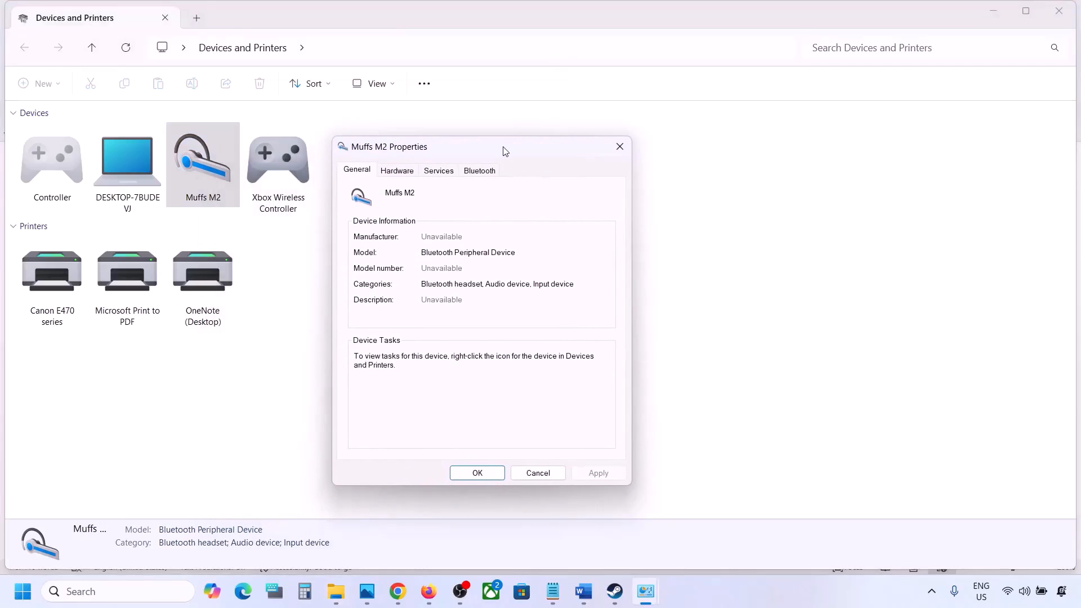
click(483, 172)
click(447, 172)
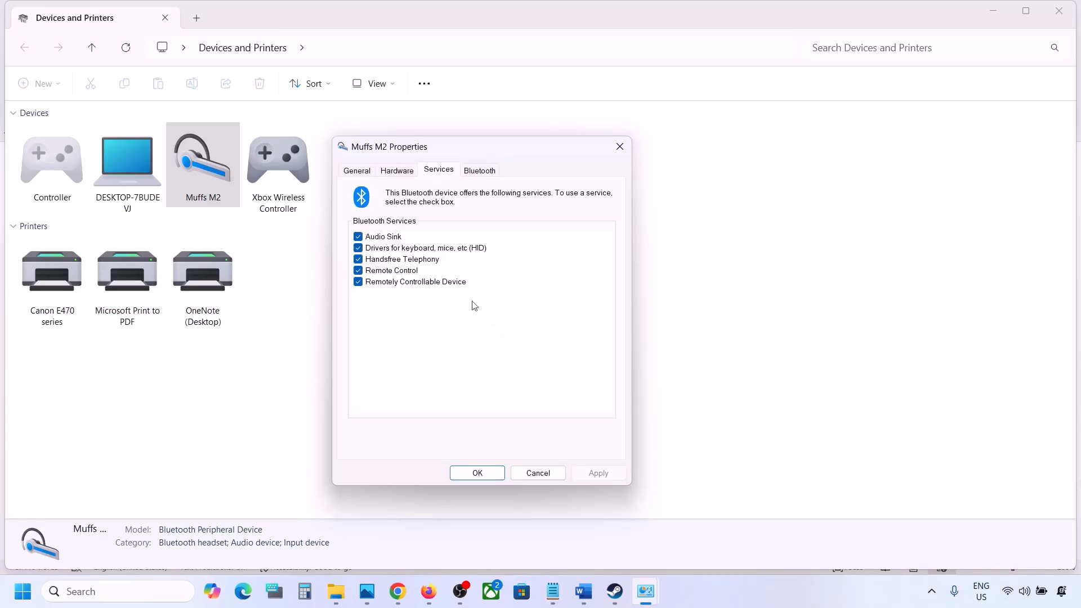
click(360, 260)
click(599, 471)
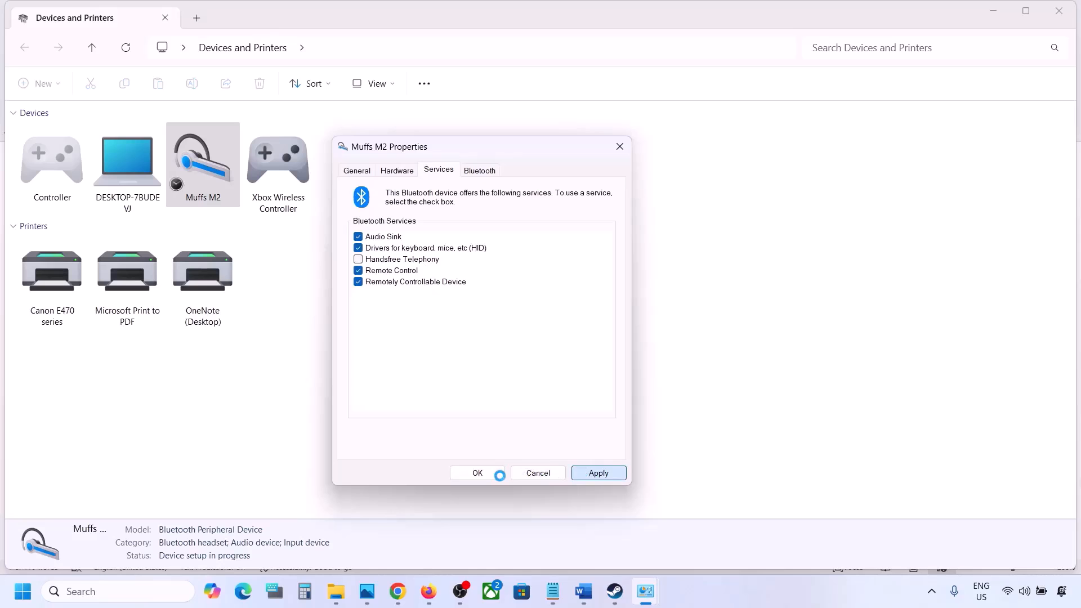
click(486, 473)
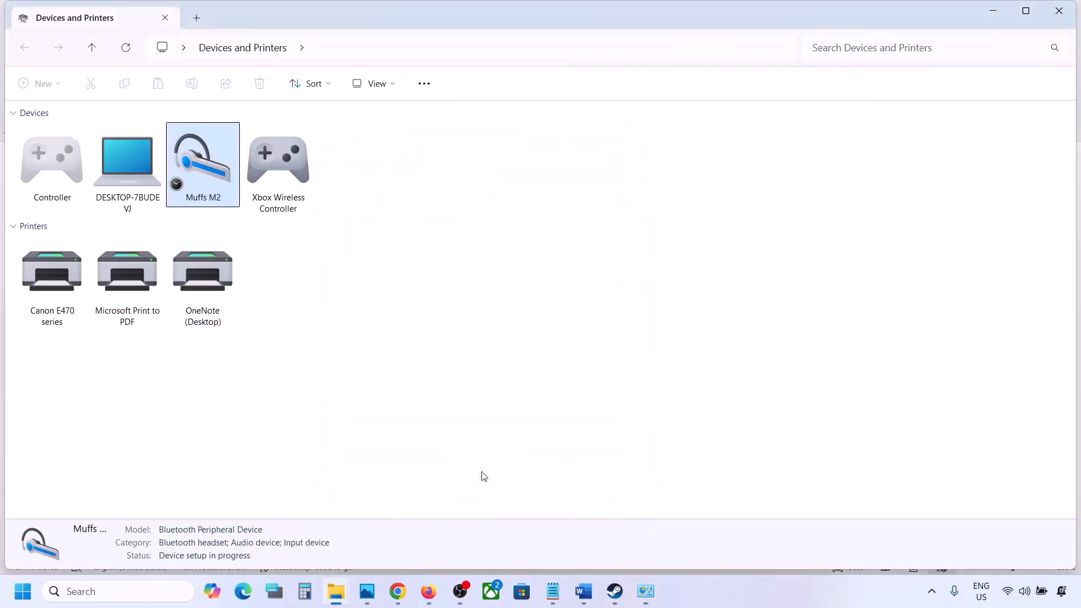
Switch to the Word document and highlight the text Install Audio Driver under Step 10
click(614, 591)
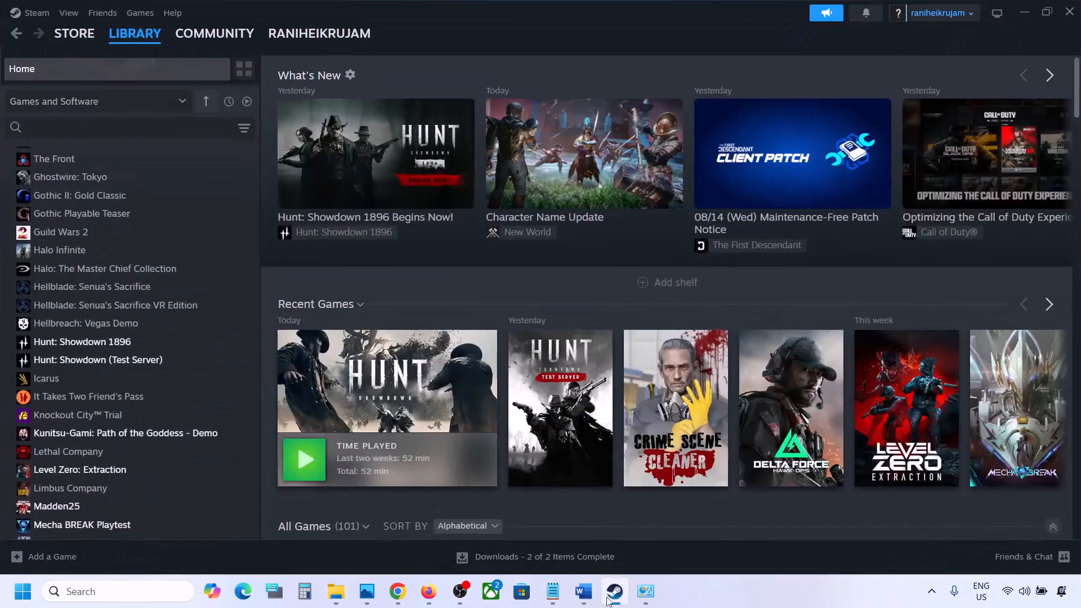
click(584, 592)
scroll(477, 404, down, 3)
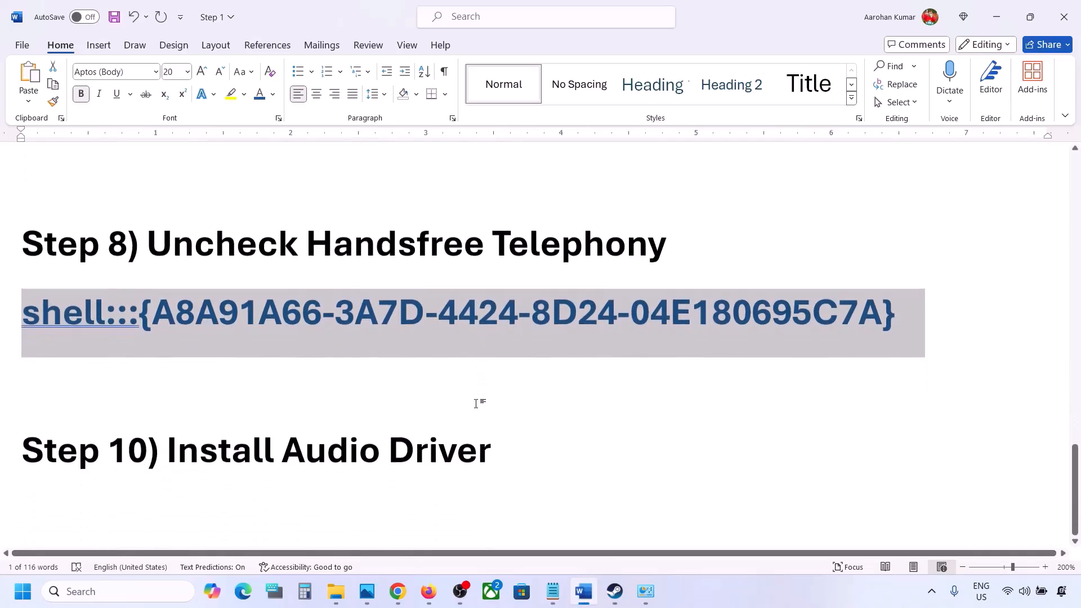
drag(185, 434, 492, 450)
Check which compatible drivers Device Manager offers for a manual Realtek(R) Audio update, then cancel and close Device Manager
right_click(17, 594)
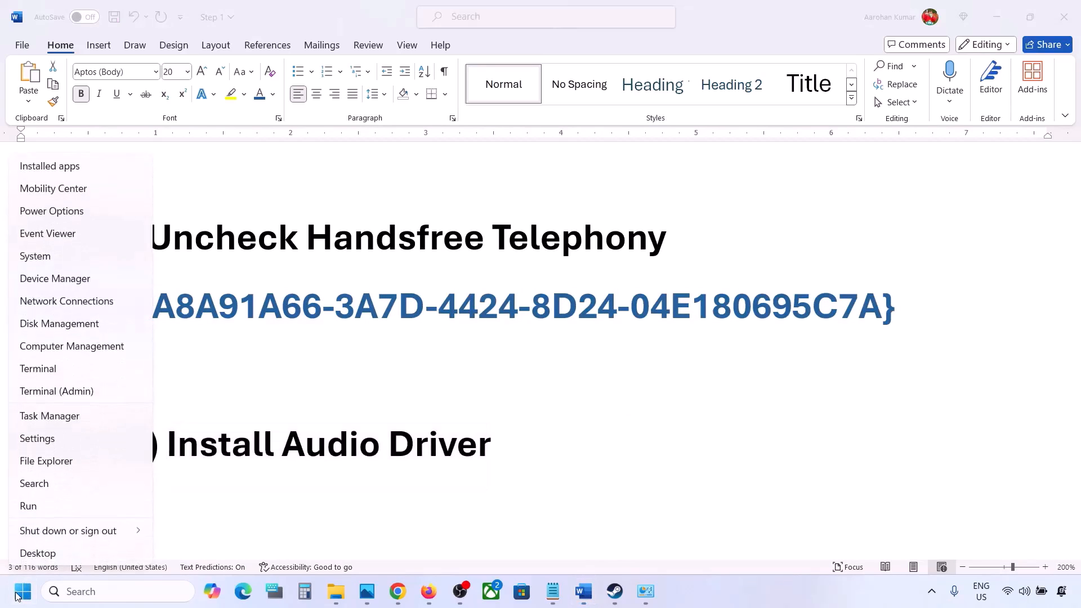
click(49, 280)
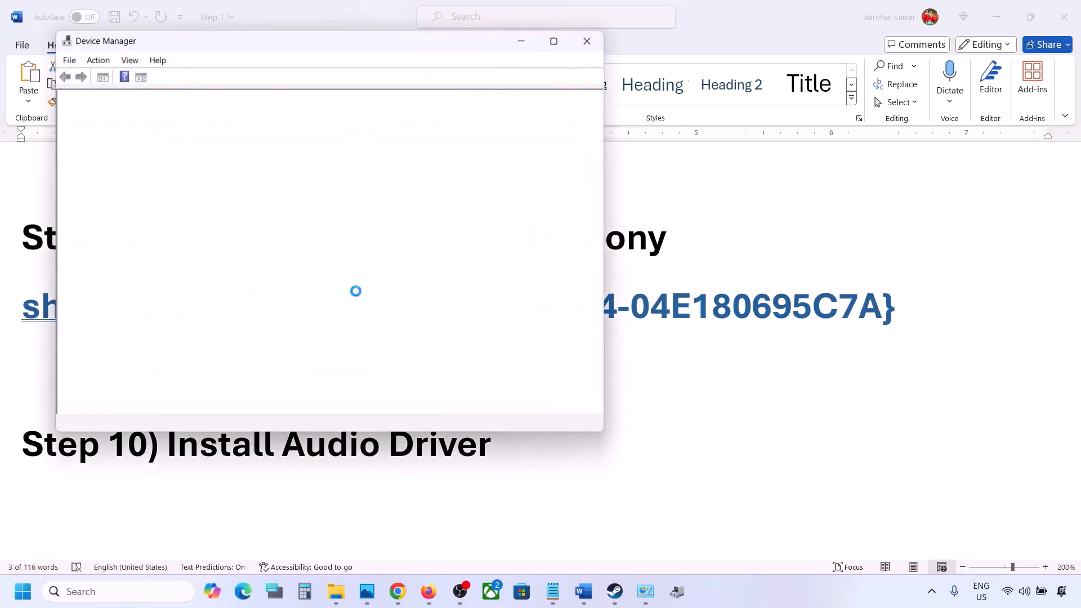
scroll(179, 371, down, 2)
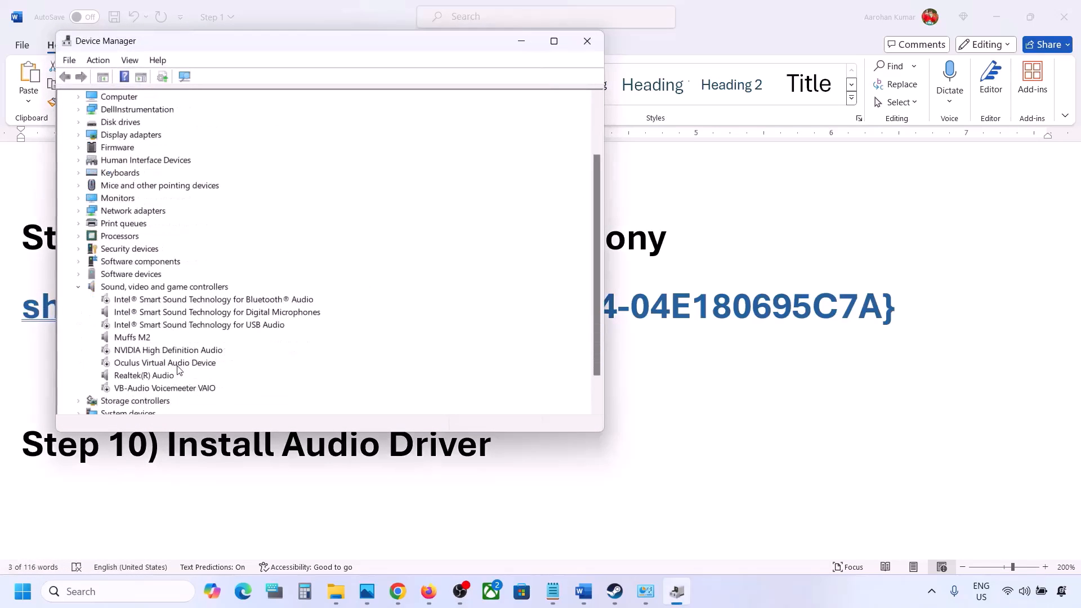
click(131, 380)
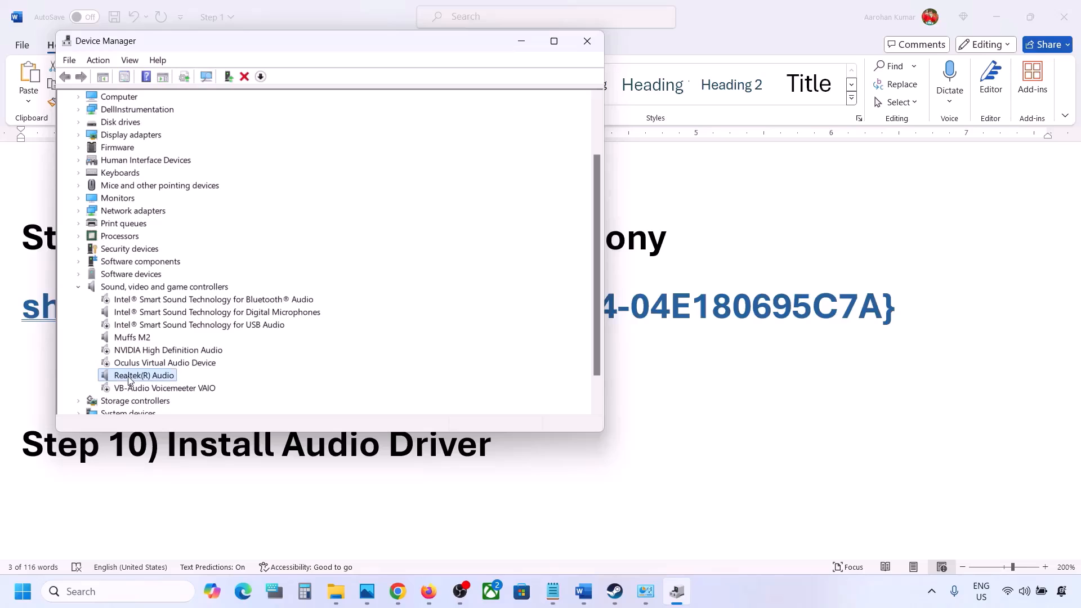
right_click(133, 381)
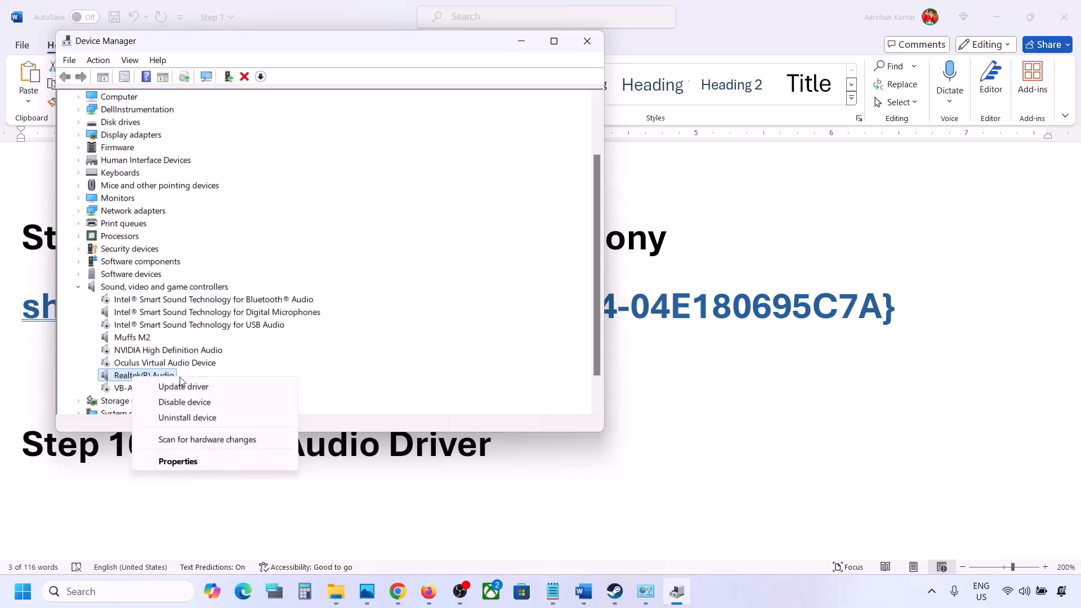
click(207, 391)
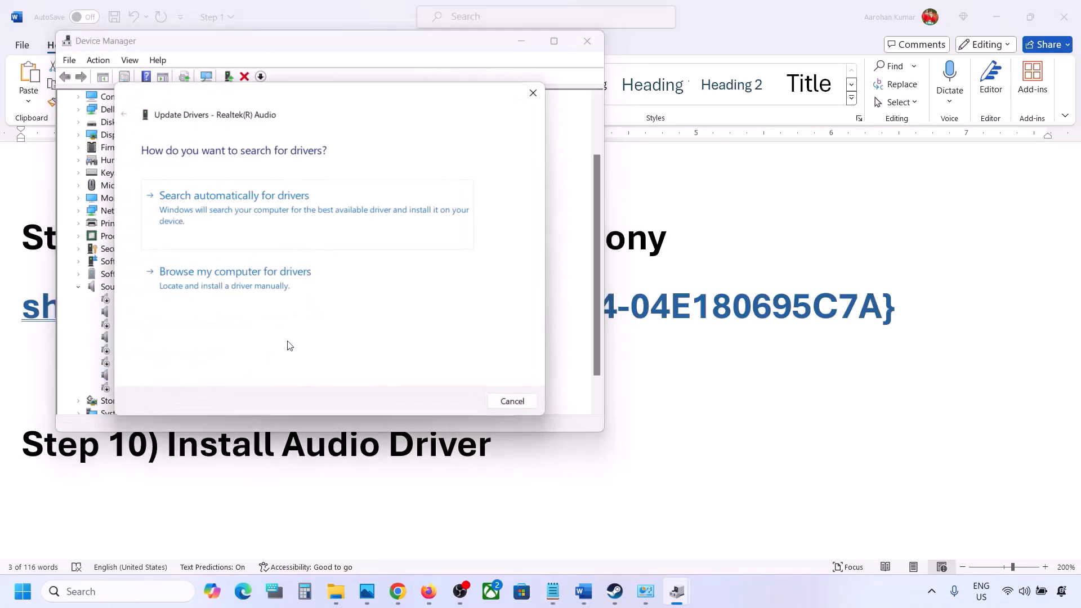
click(257, 287)
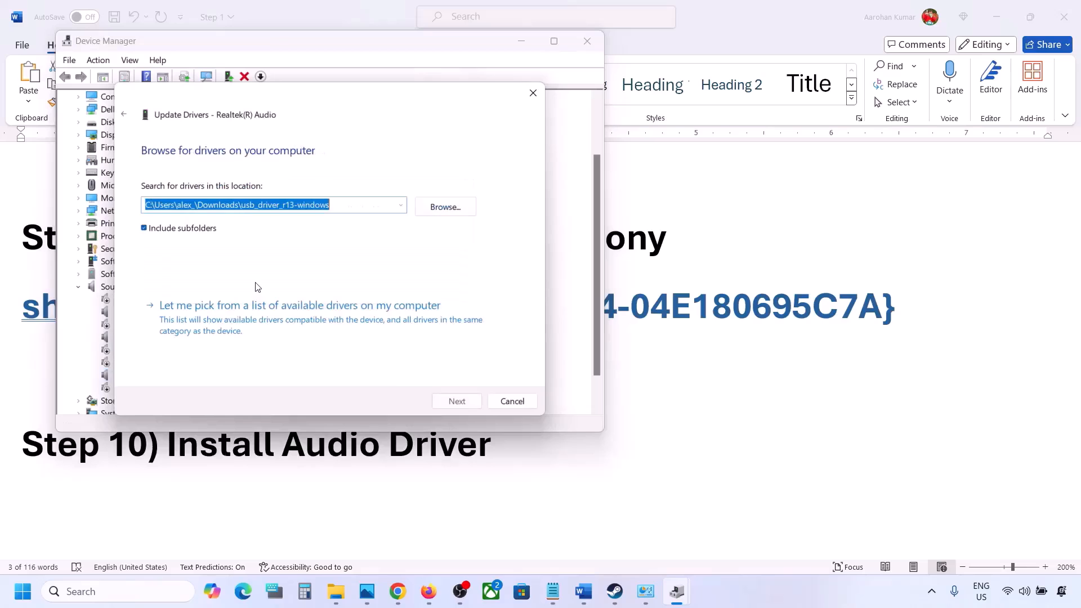
click(222, 324)
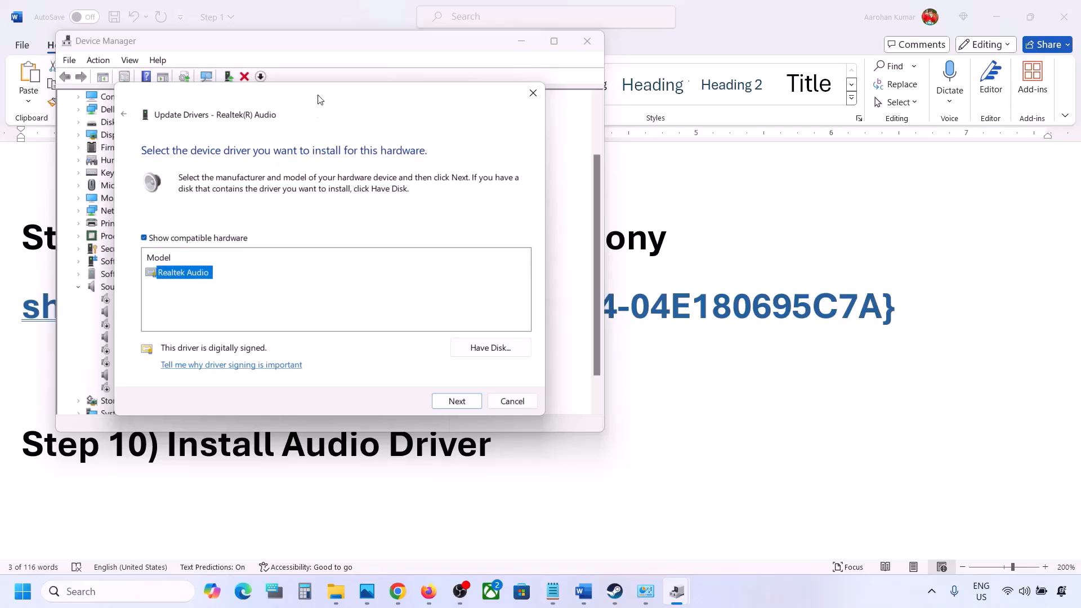
drag(318, 99, 444, 80)
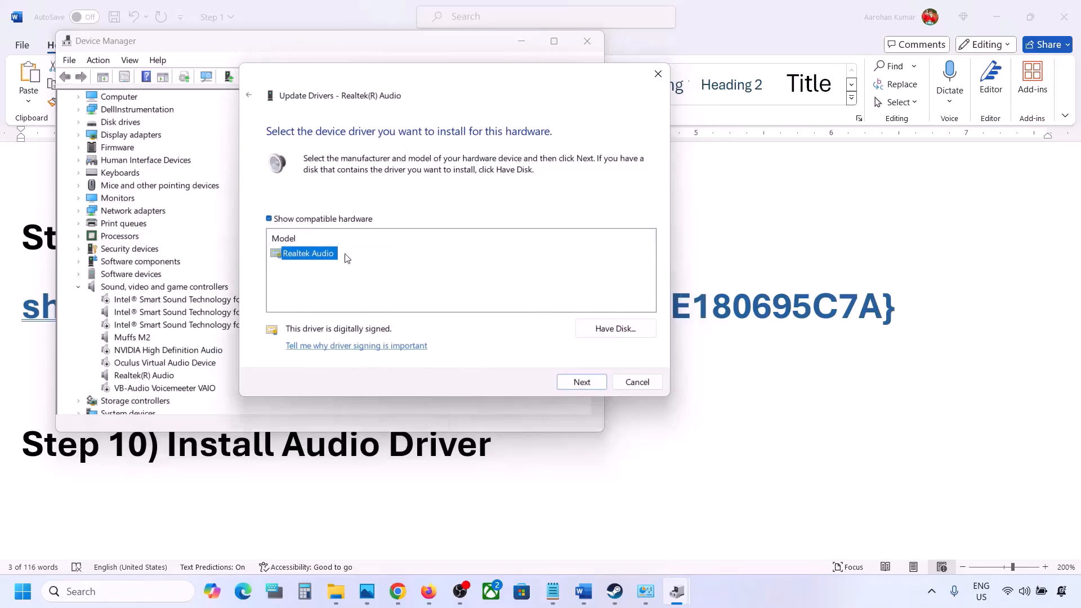
click(626, 386)
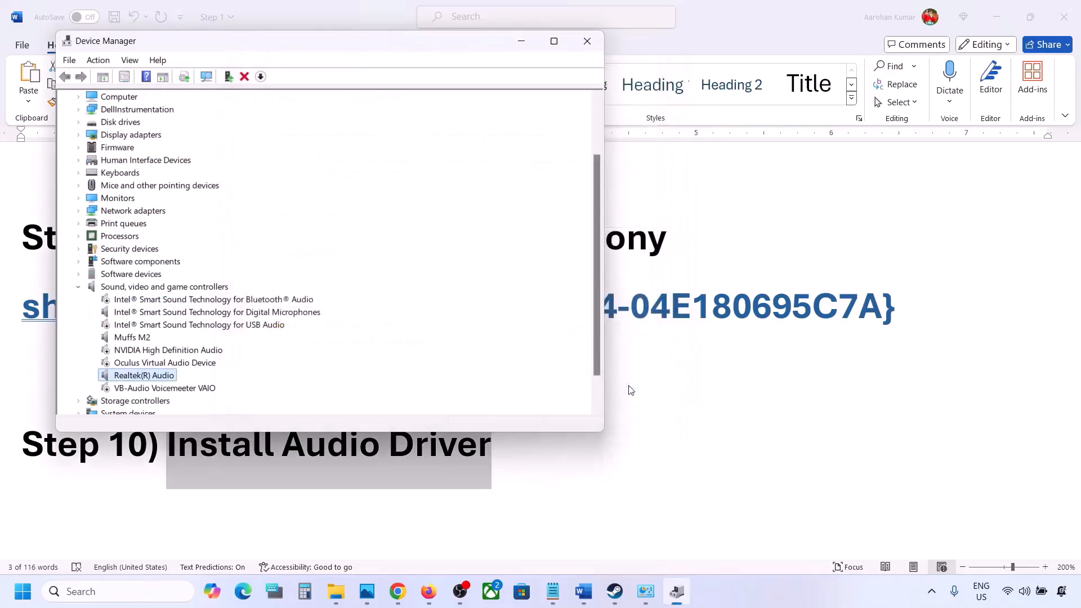
click(596, 44)
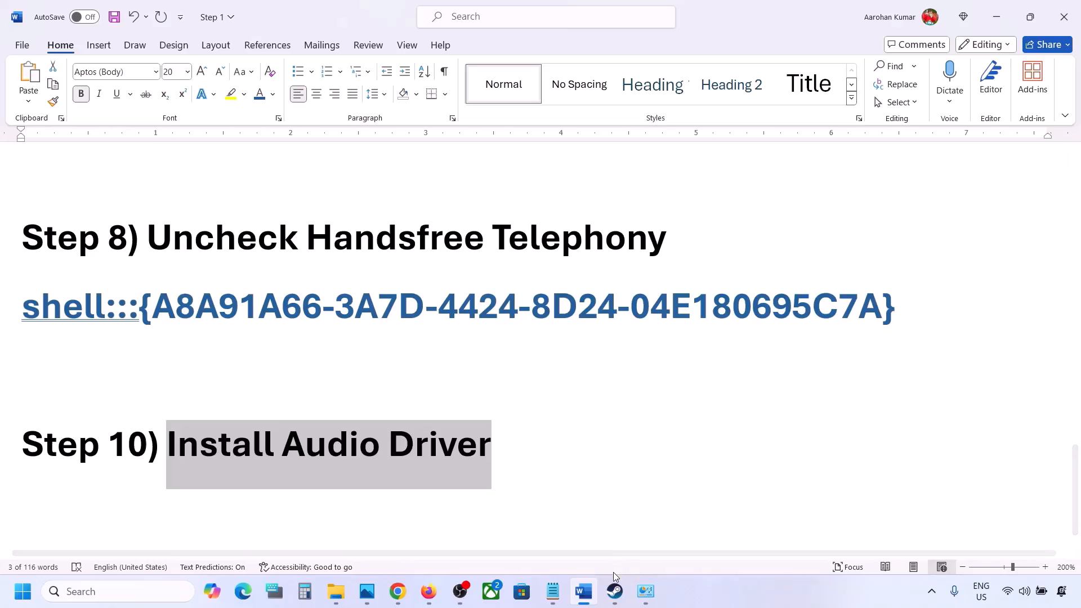
Switch to Steam and start verifying the integrity of The Crew 2's game files, then close its properties
scroll(620, 451, up, 3)
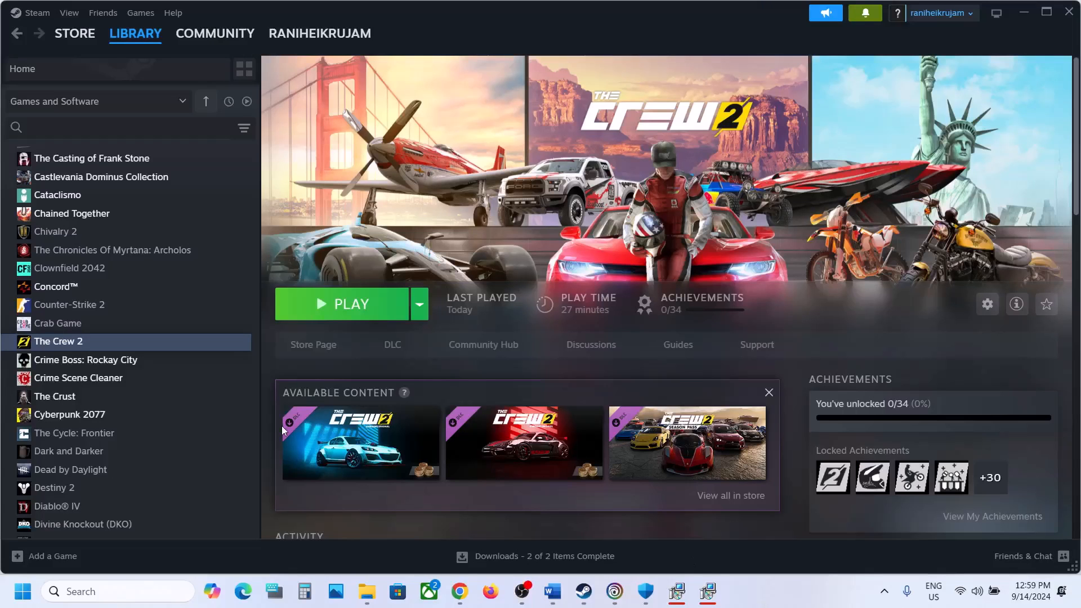
right_click(98, 342)
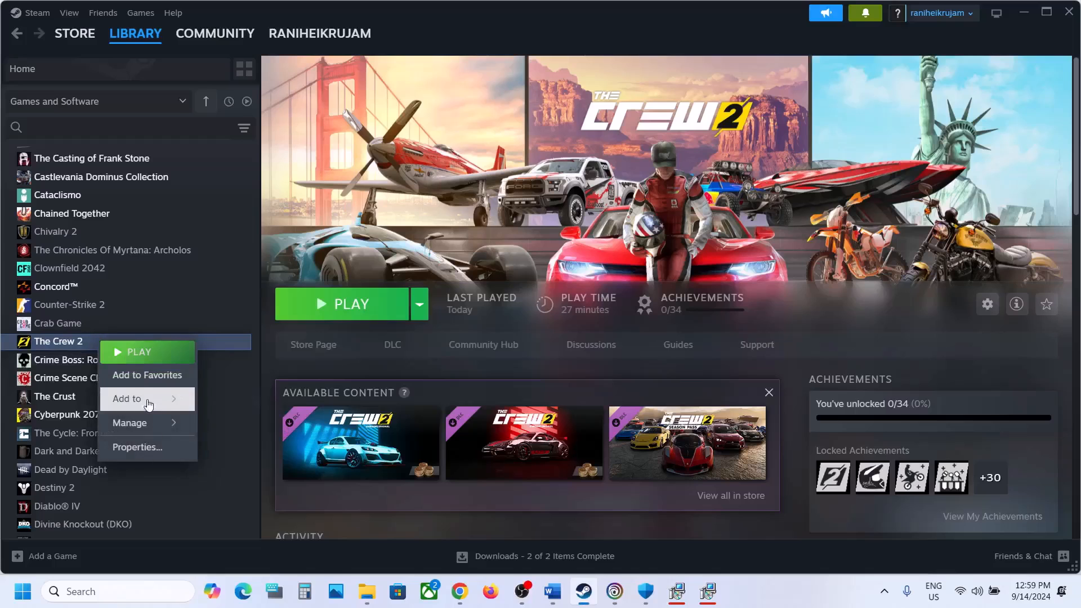
click(140, 448)
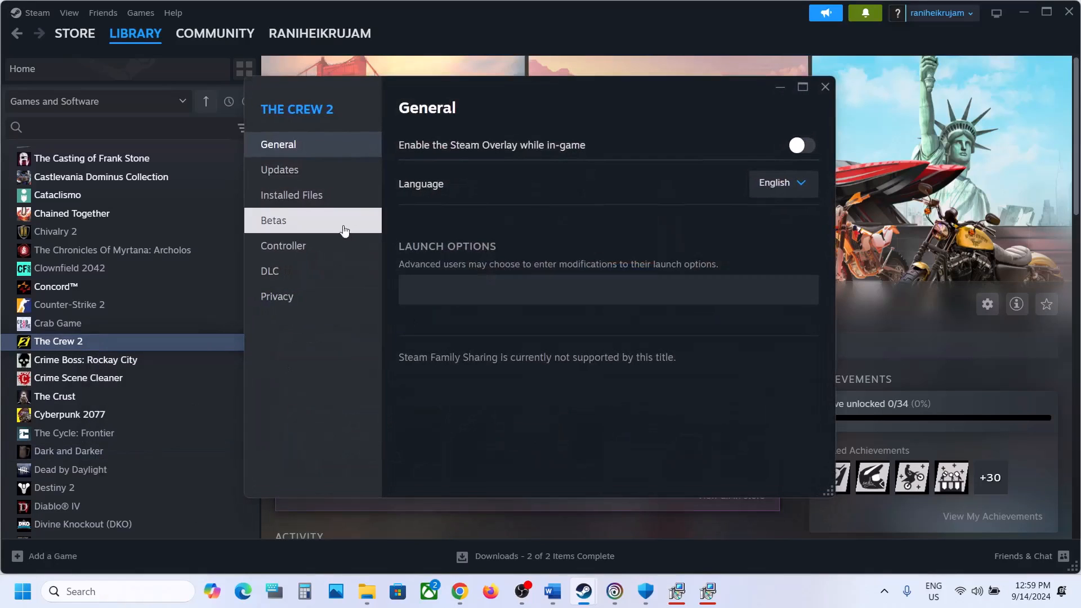
click(299, 209)
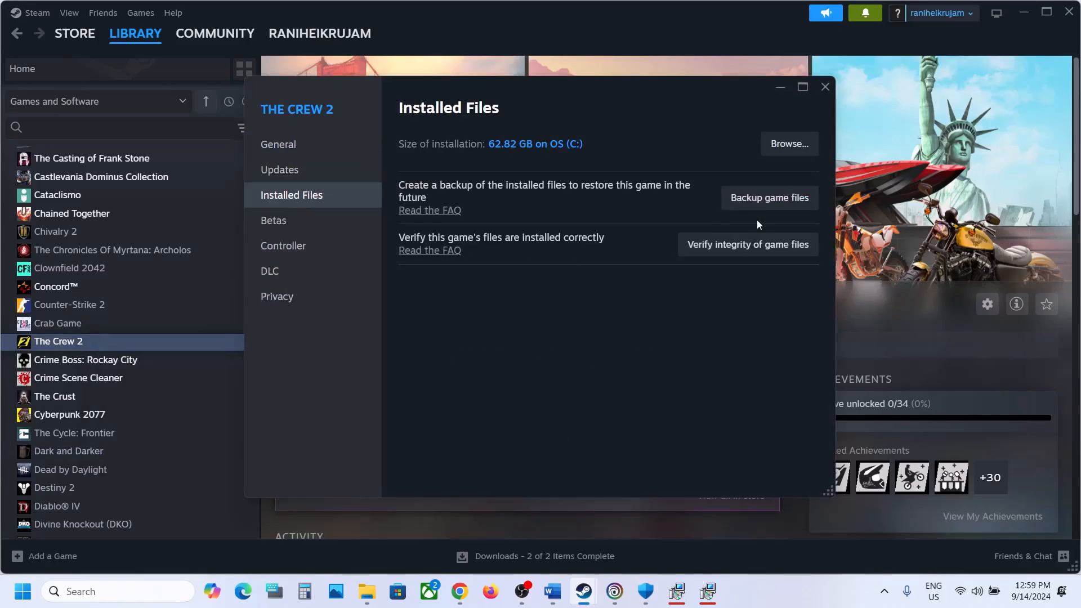
click(769, 253)
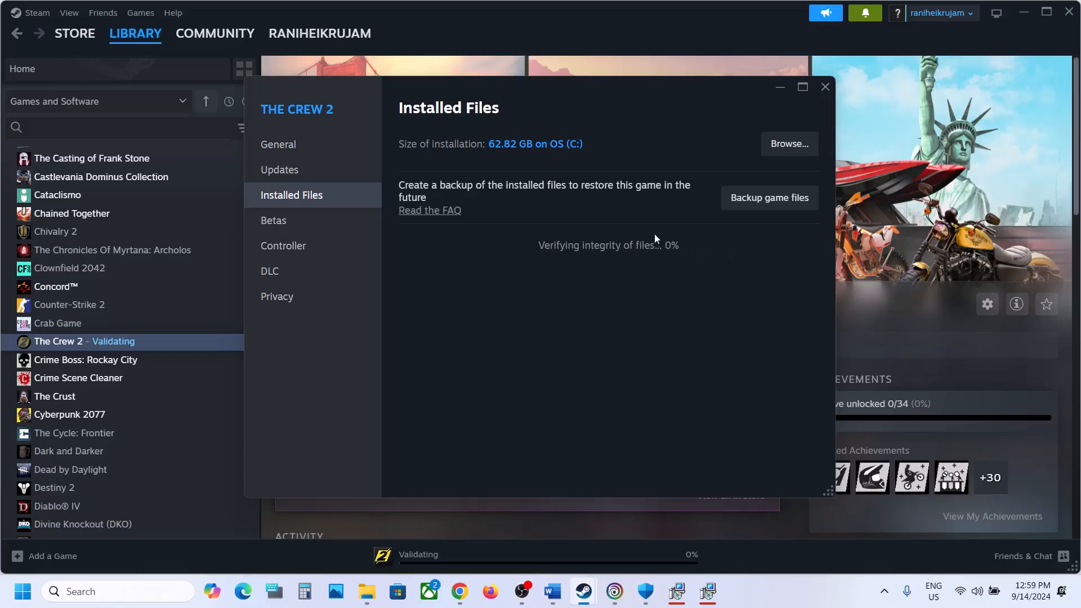
click(826, 87)
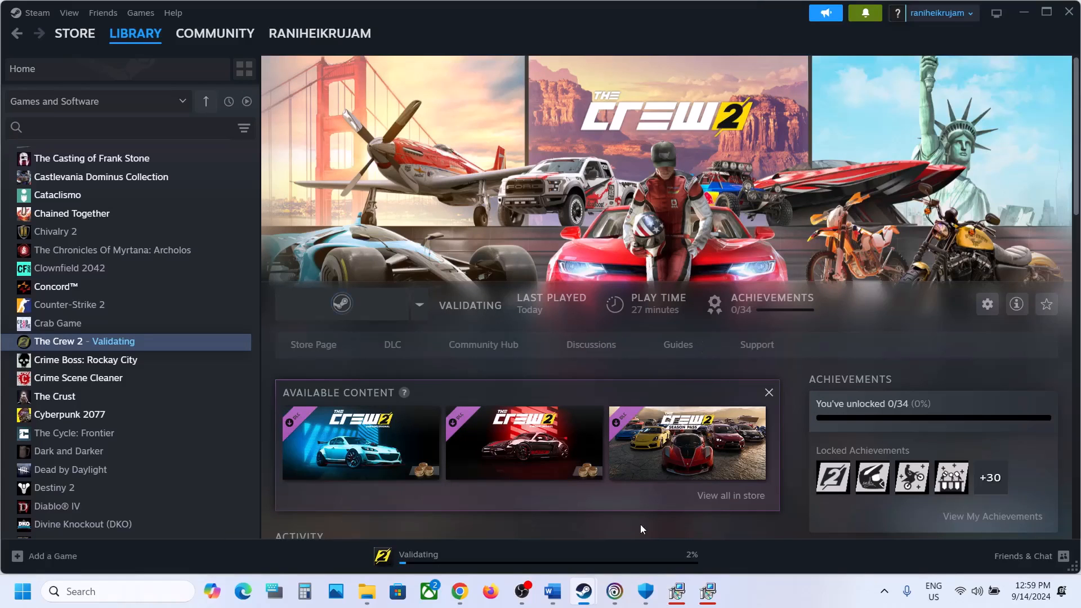
Switch to Ubisoft Connect, verify the files of the installed non-Steam copy of The Crew 2, and return to Steam
click(615, 592)
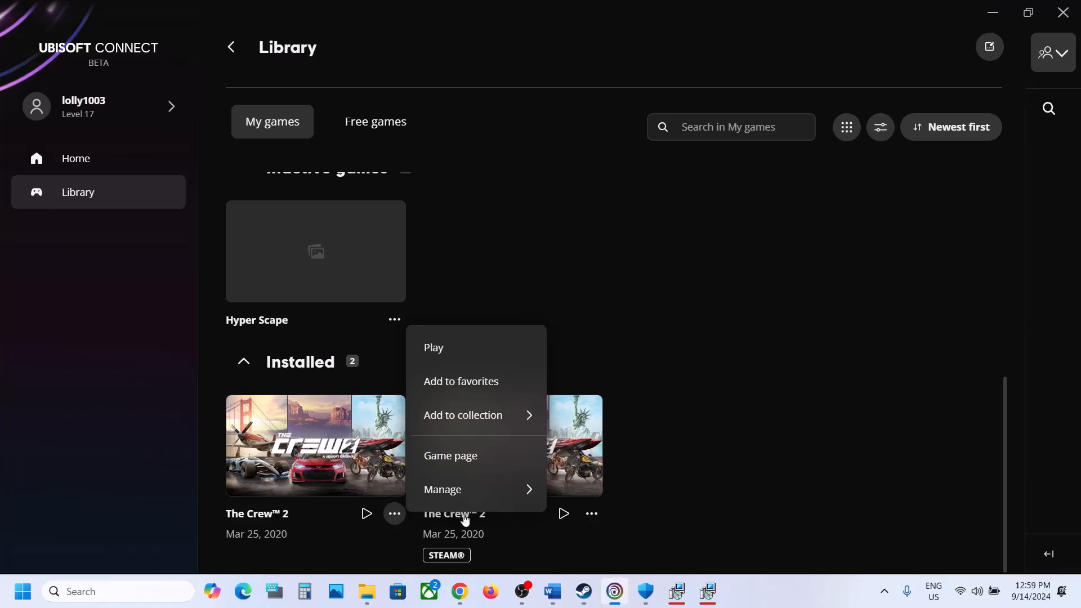
click(107, 519)
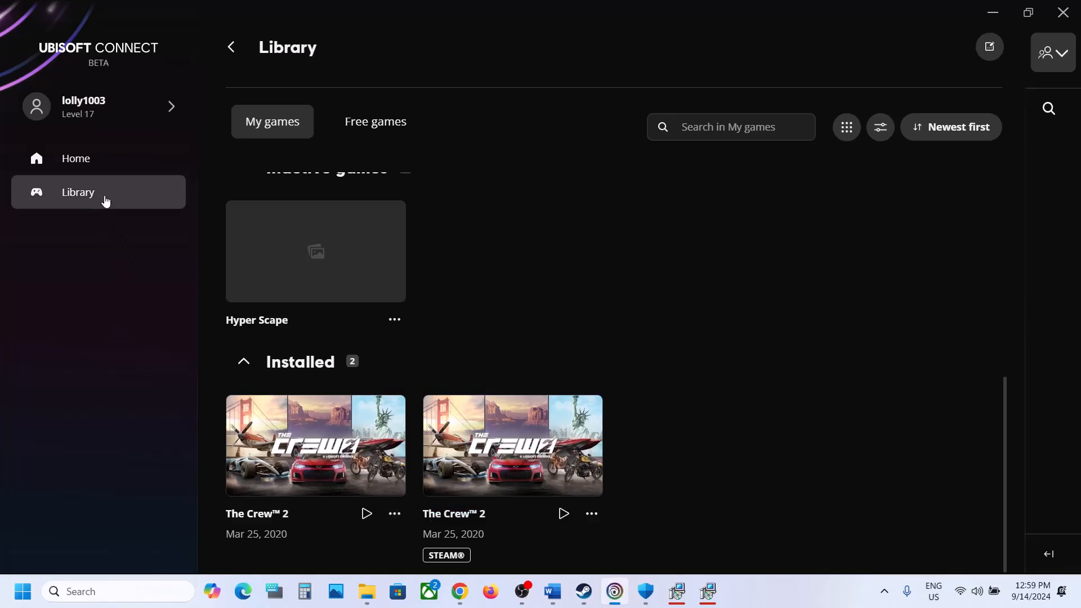
click(394, 515)
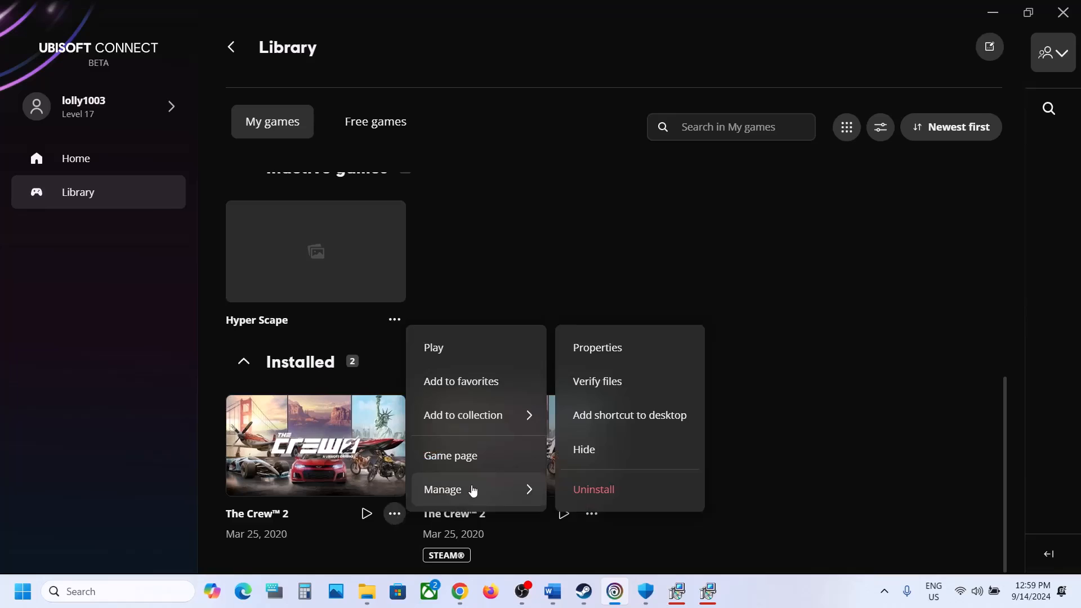
click(634, 391)
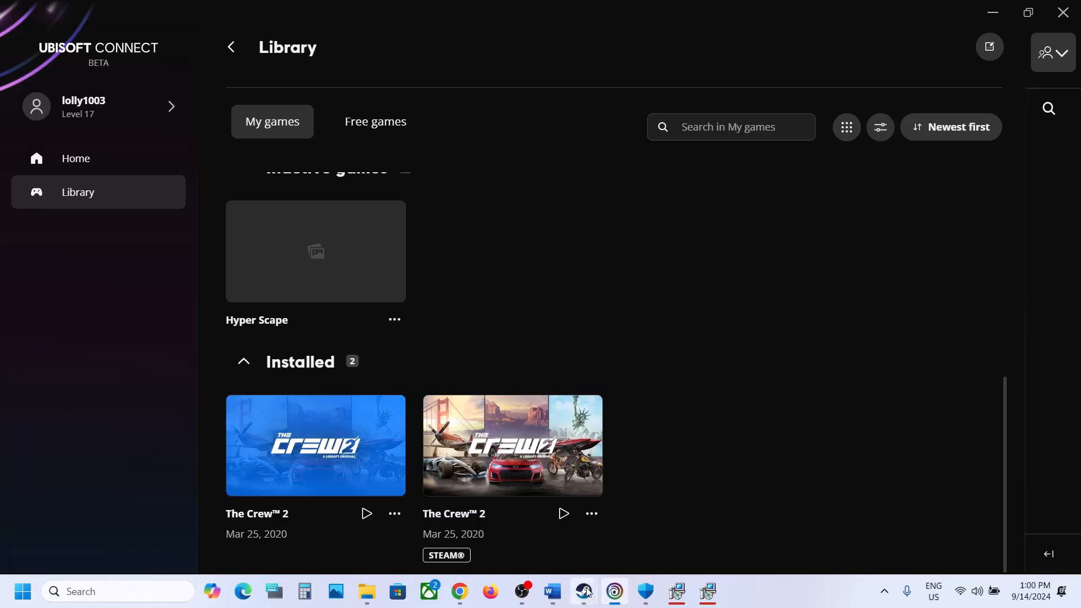
mouse_move(584, 591)
click(555, 545)
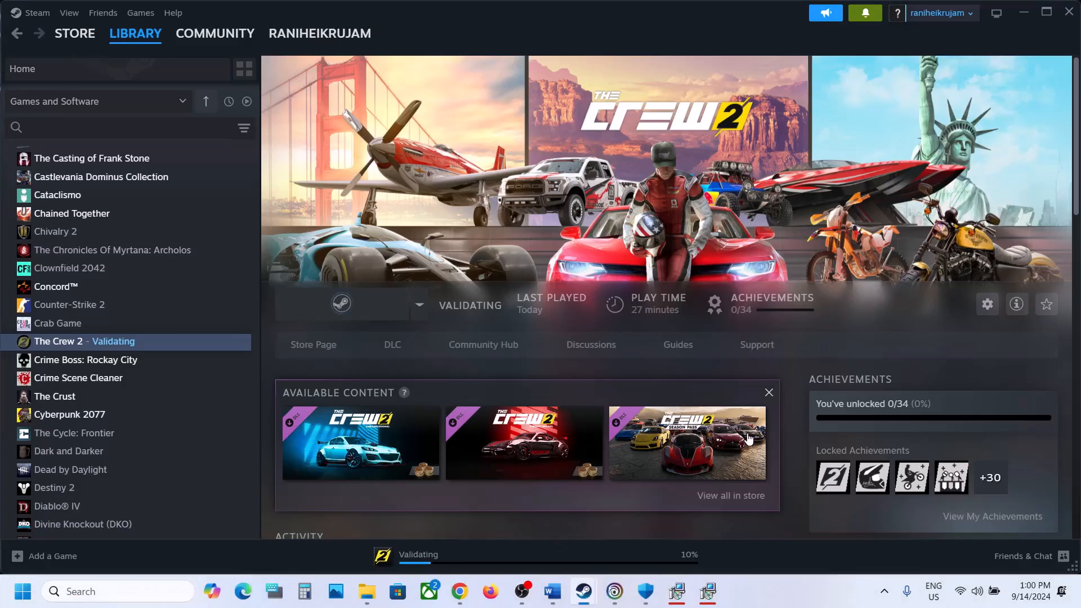